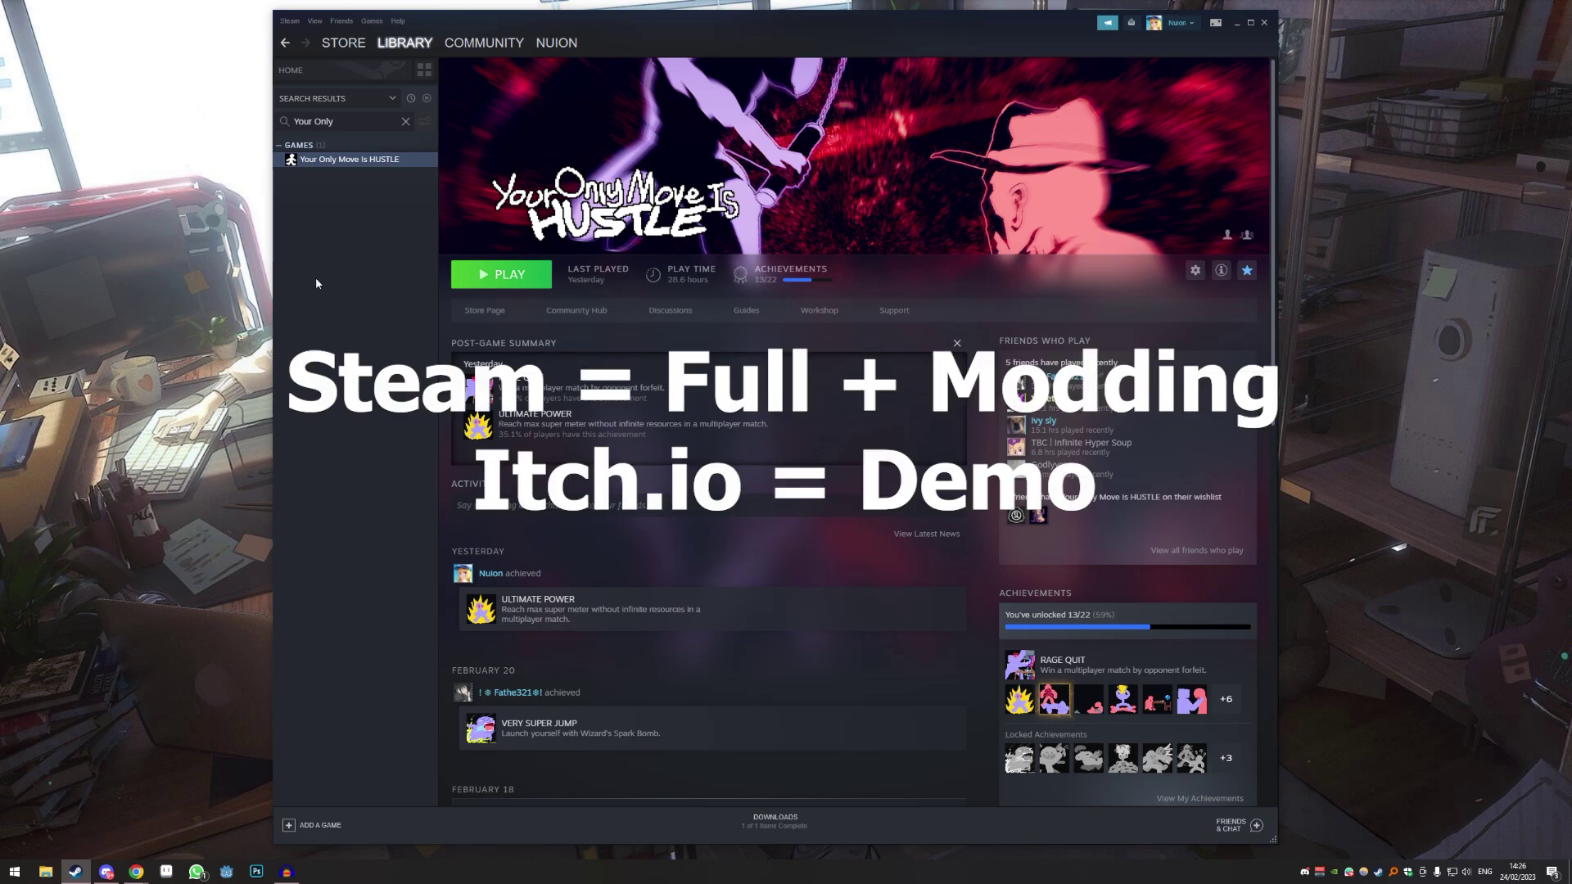
- Browse YourOnlyMoveIsHUSTLE's local files from Steam Properties and place that folder window on the left
right_click(388, 164)
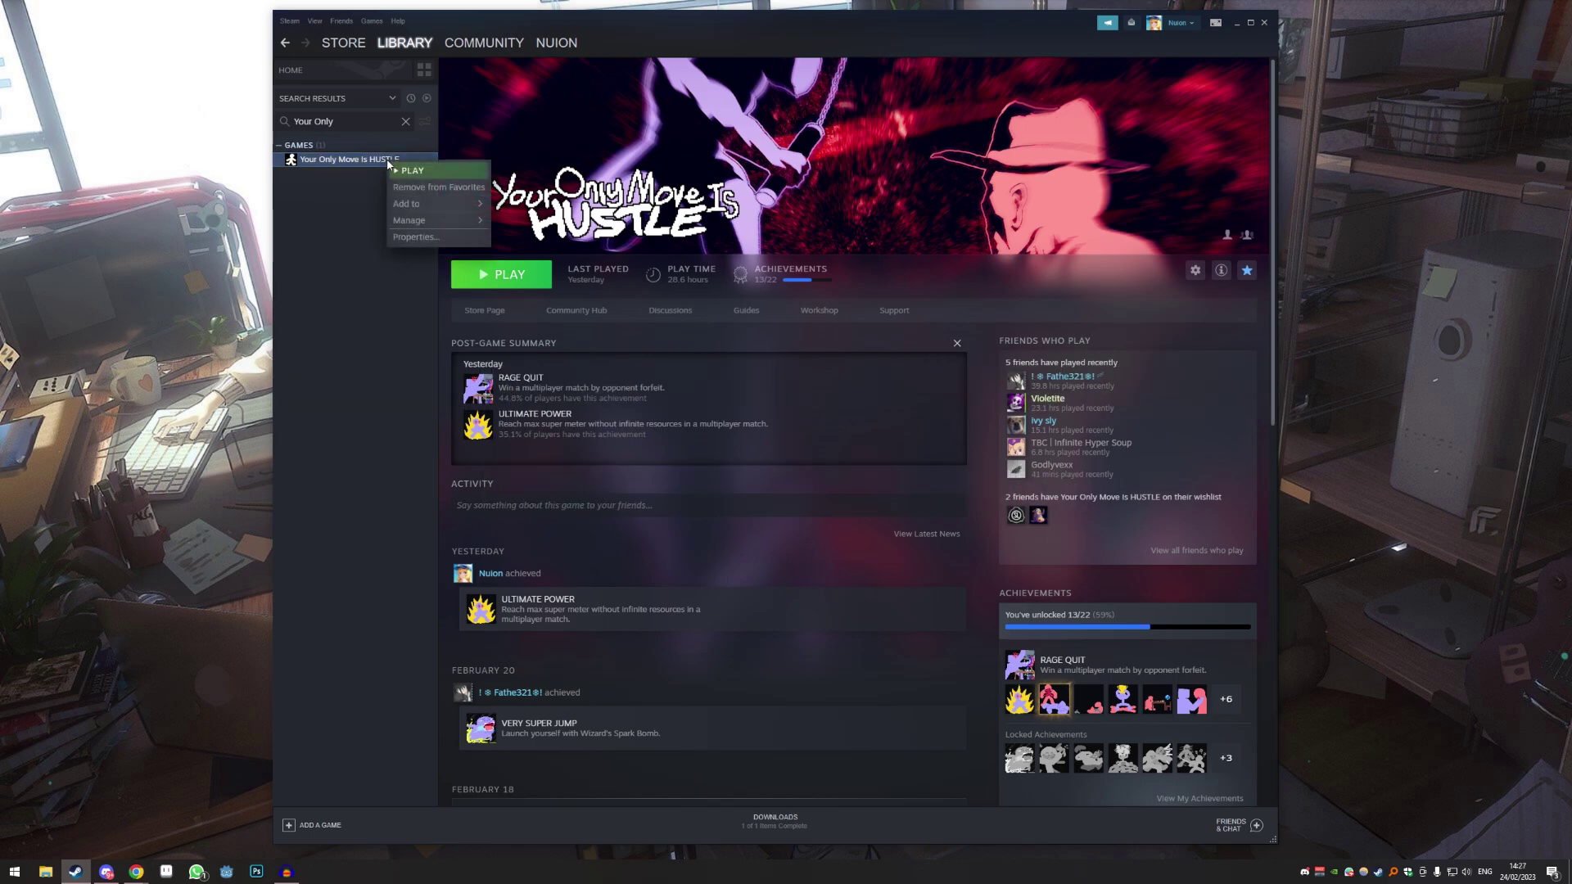
left_click(434, 238)
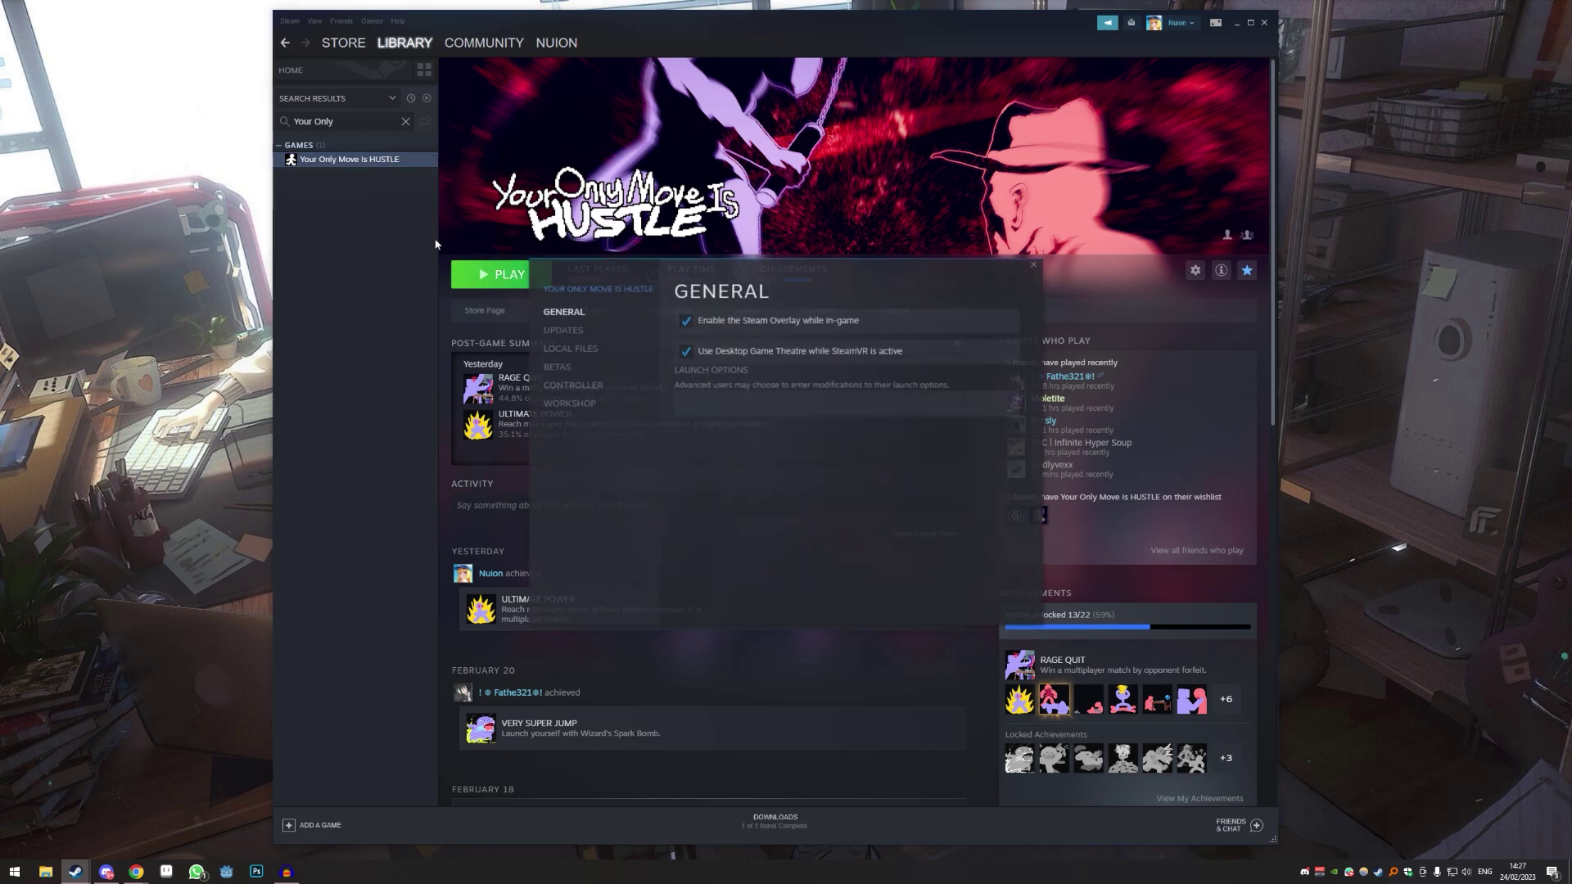
left_click(556, 351)
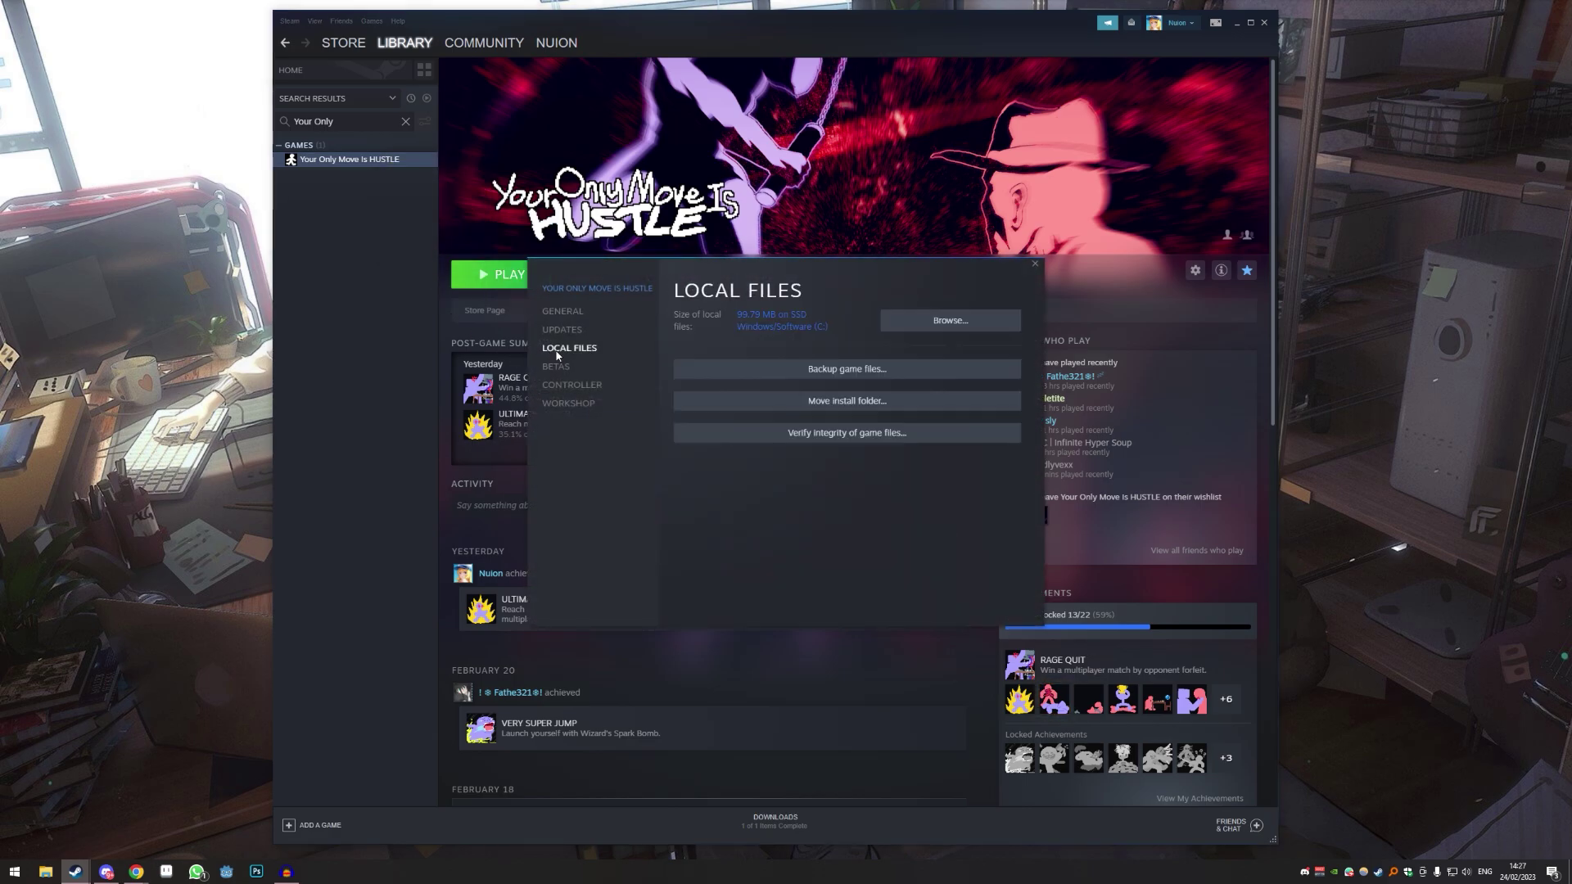
left_click(925, 325)
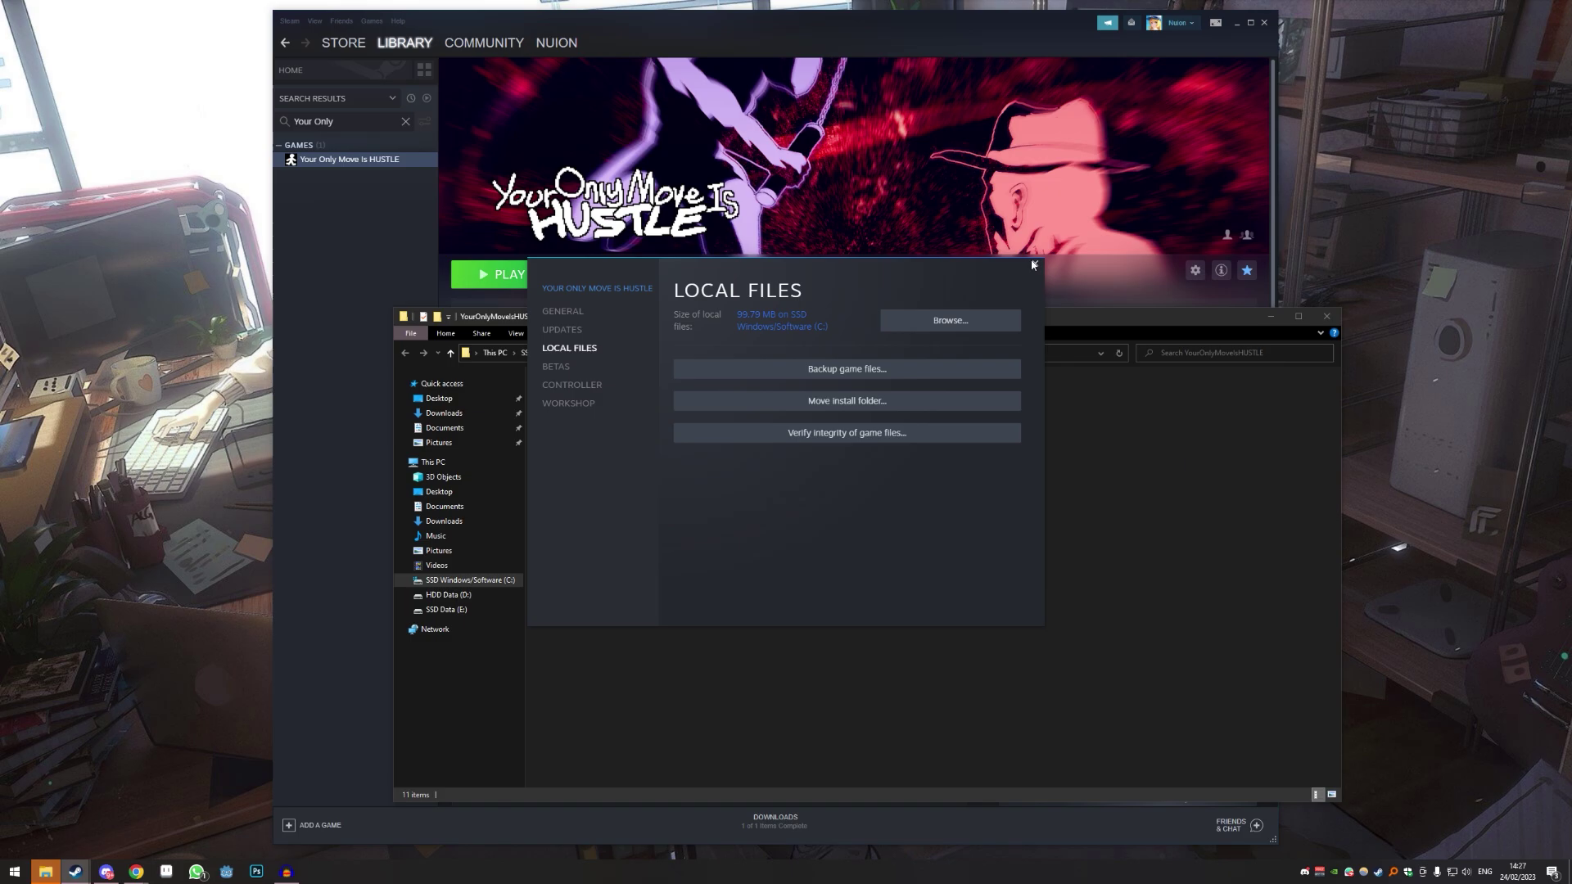
left_click(1034, 263)
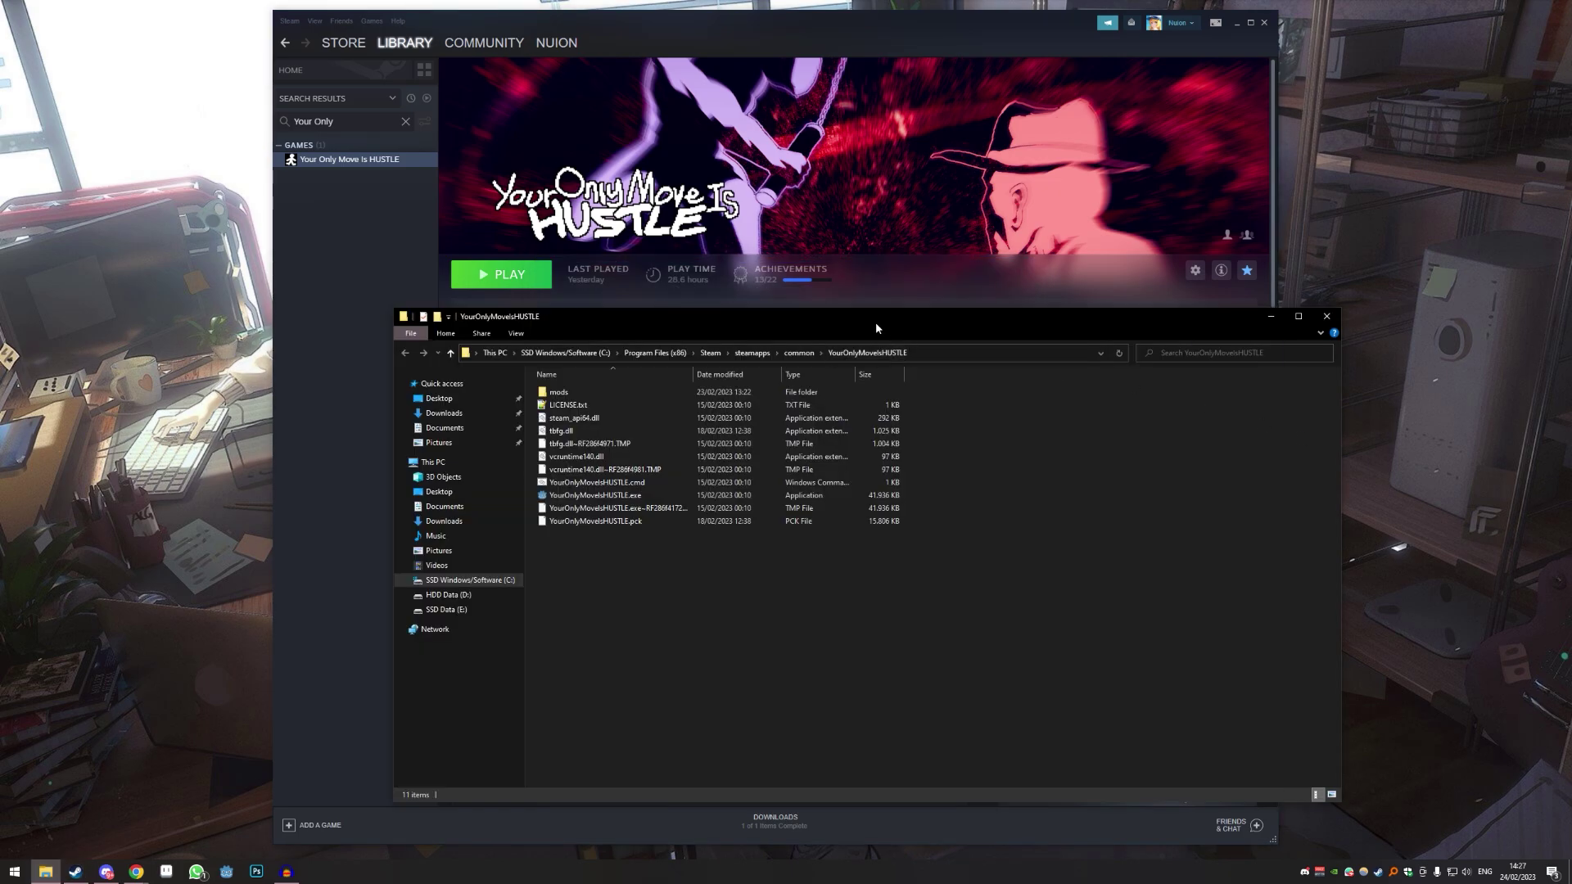
left_click_drag(876, 322, 486, 374)
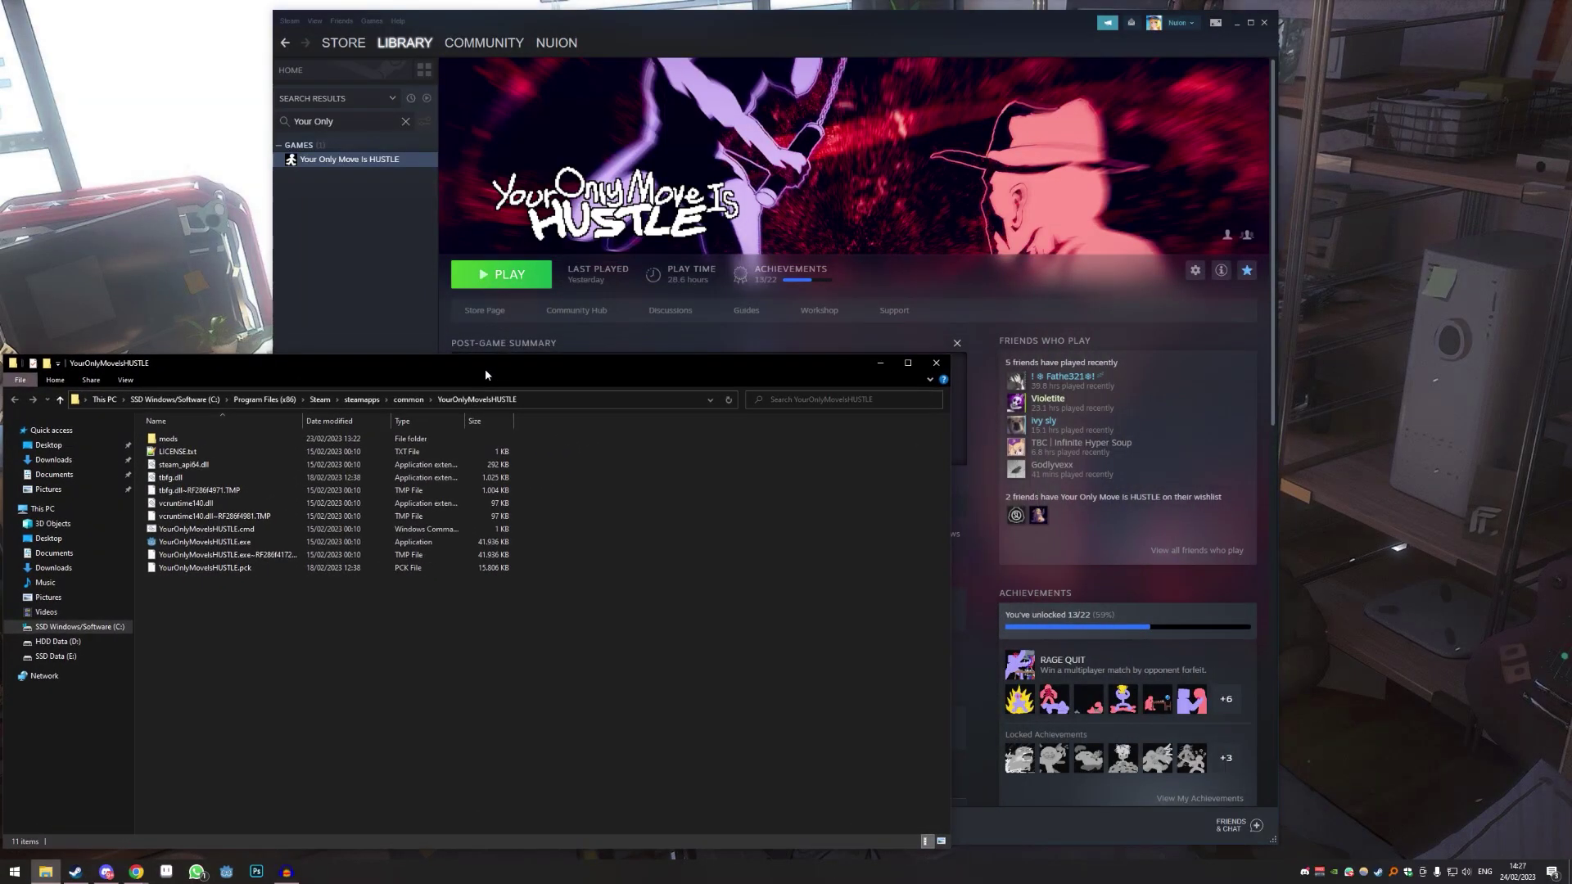
left_click_drag(385, 358, 394, 358)
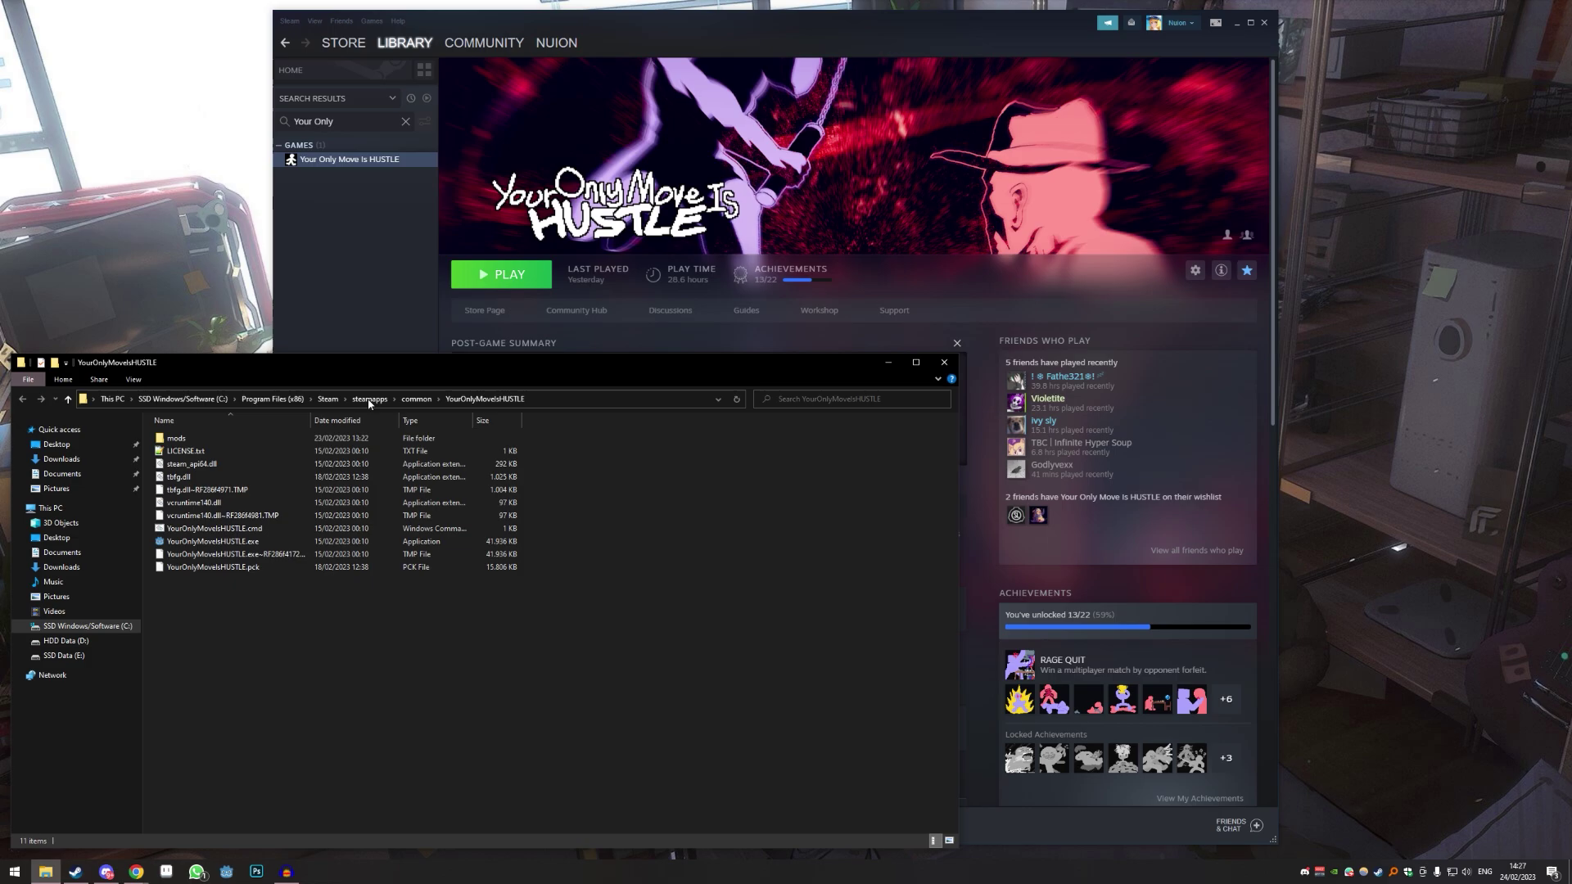
- Bring Chrome forward on the bruvzg/gdsdecomp repository page, moved right to uncover the folder
left_click(135, 872)
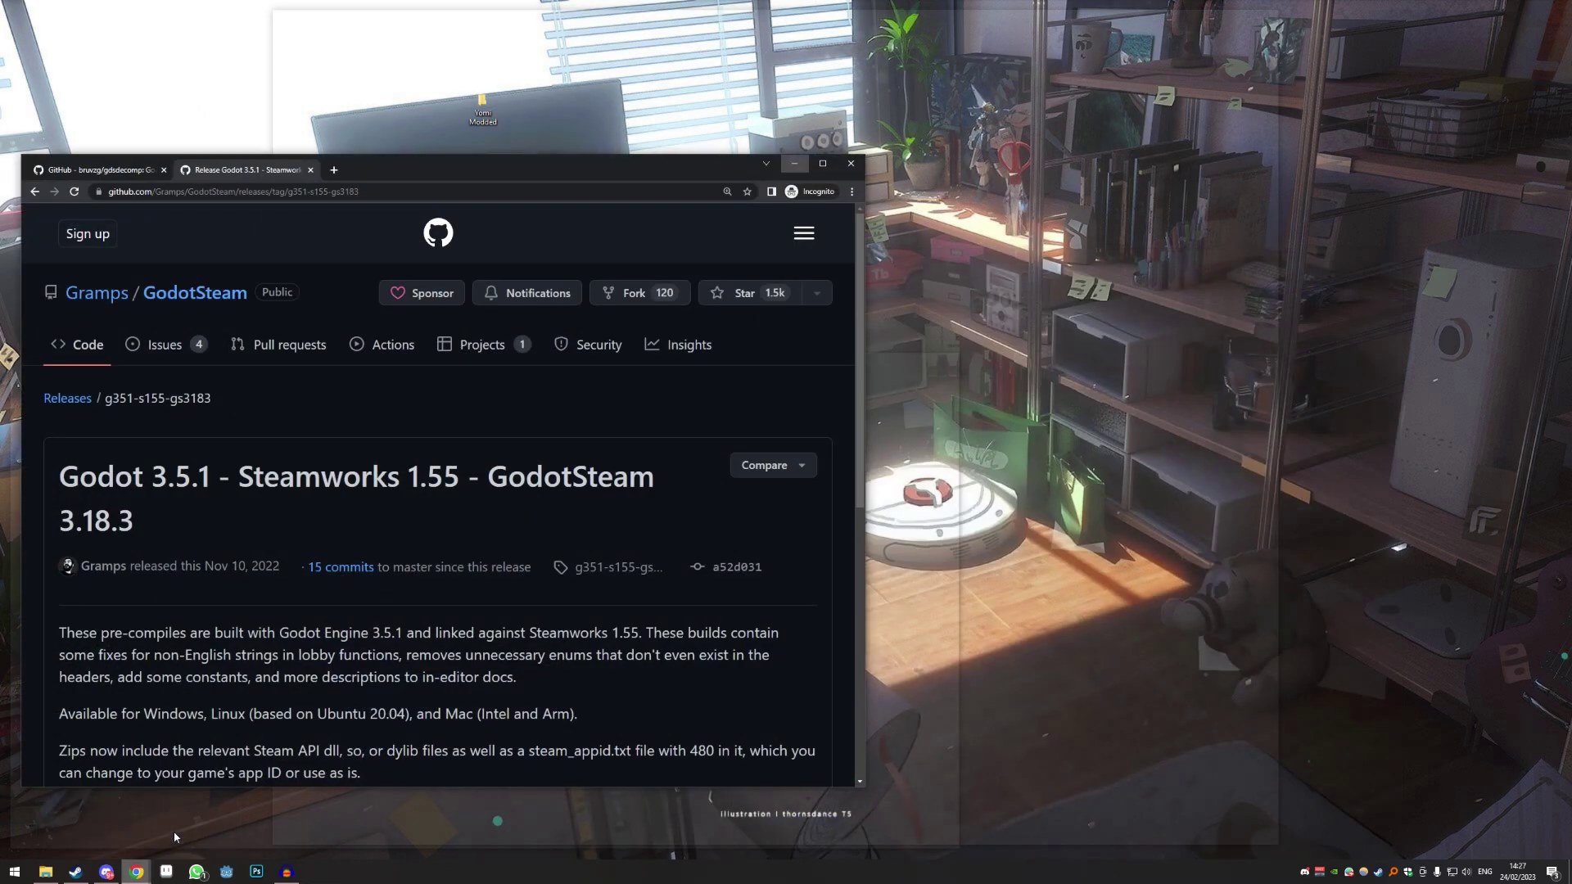
left_click(198, 810)
left_click_drag(532, 168, 901, 149)
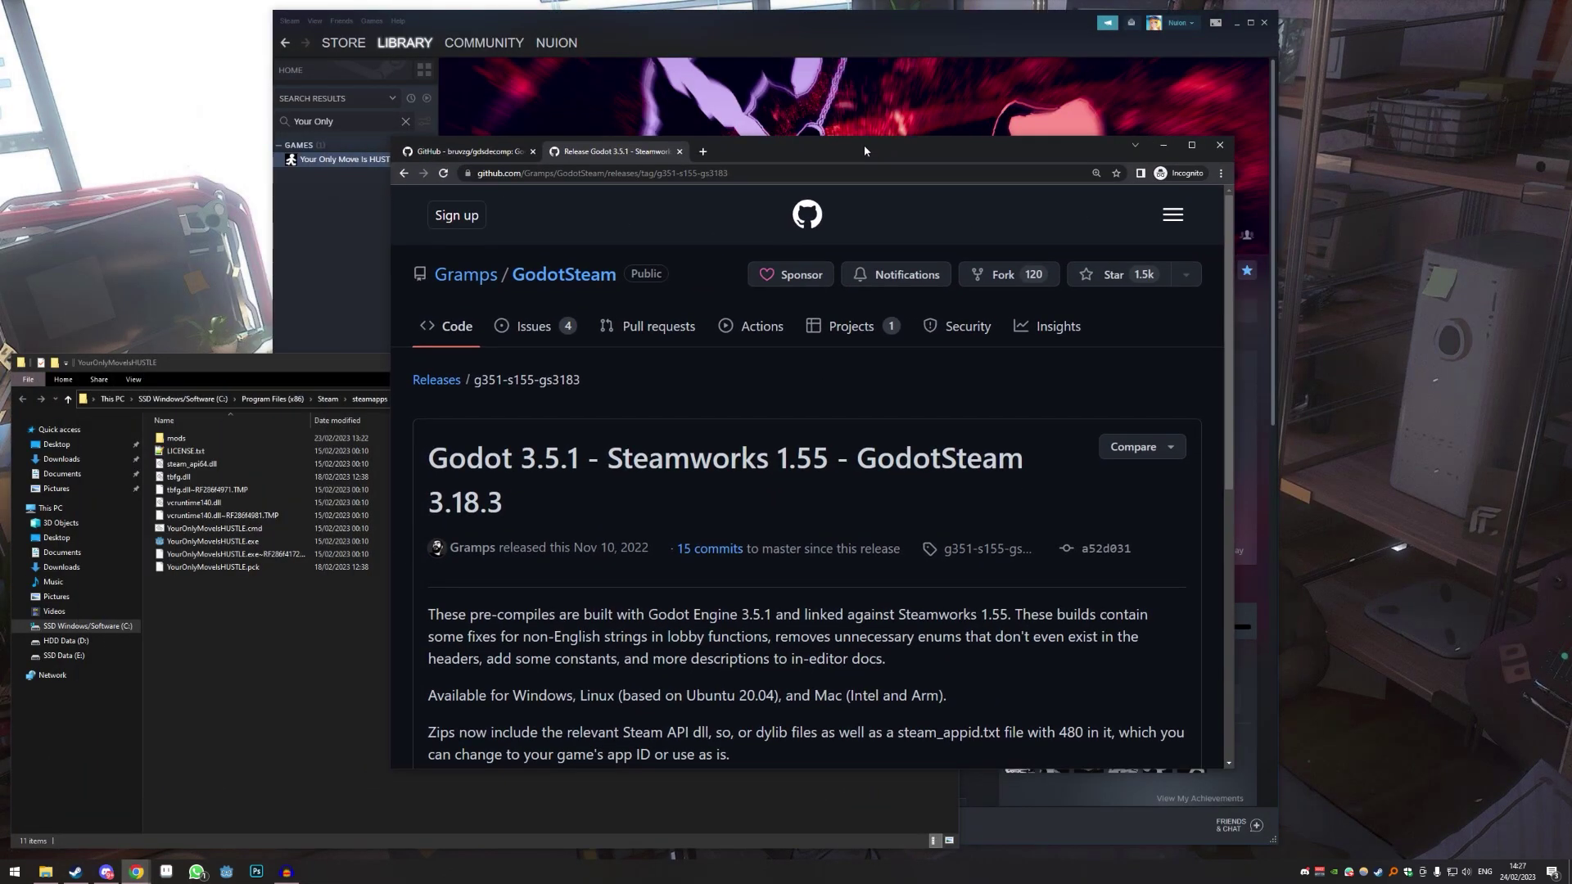
left_click(458, 151)
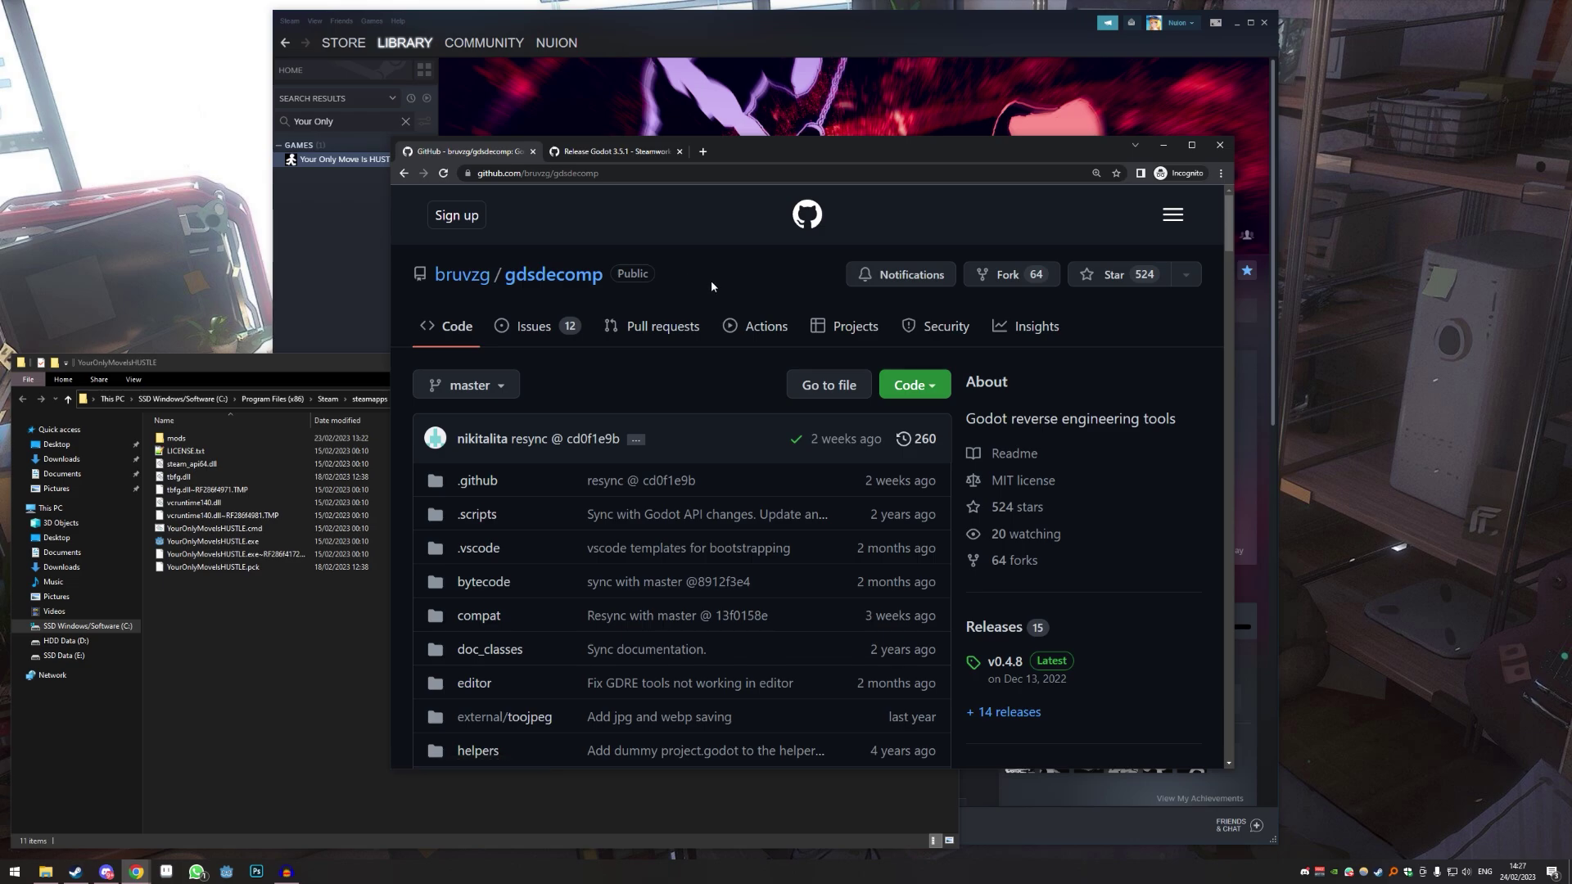
scroll(1079, 531, "down", 10)
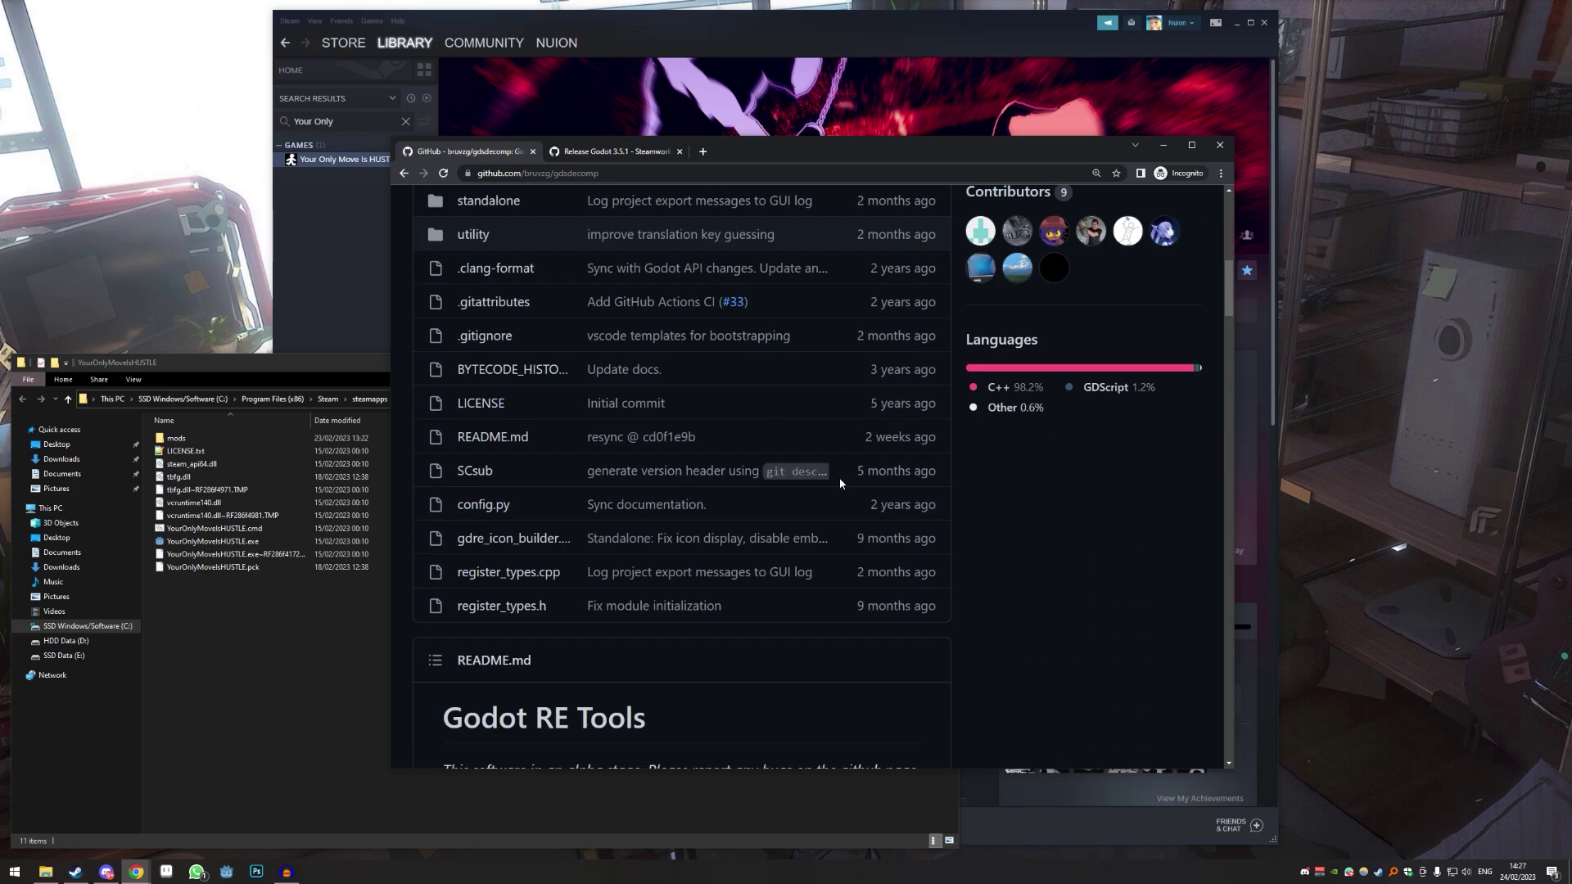
scroll(838, 476, "down", 4)
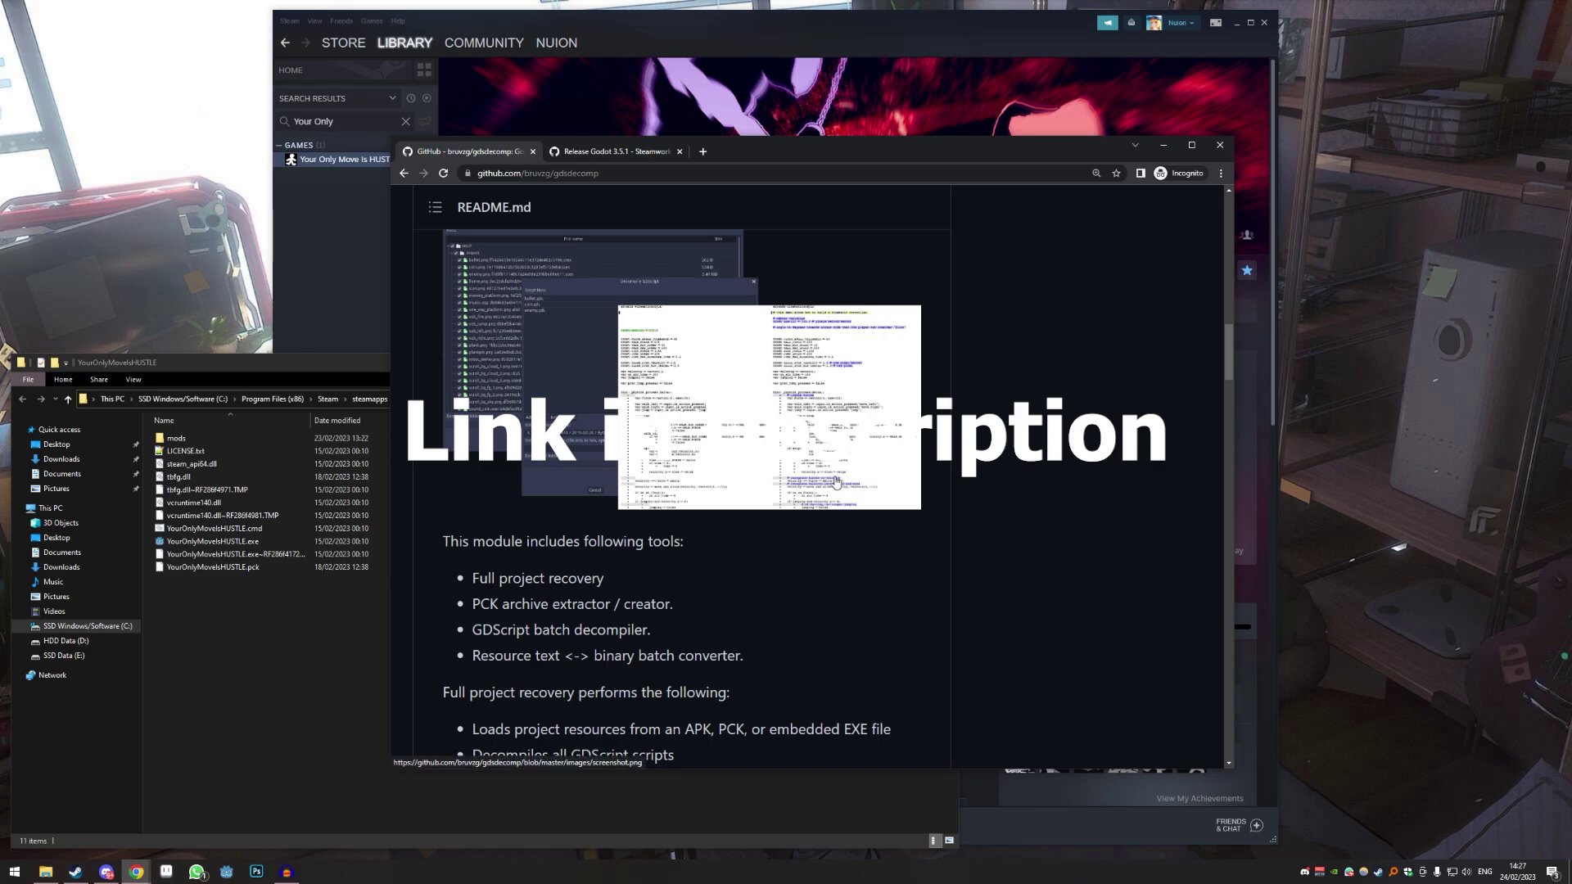
scroll(831, 478, "up", 12)
scroll(825, 477, "up", 3)
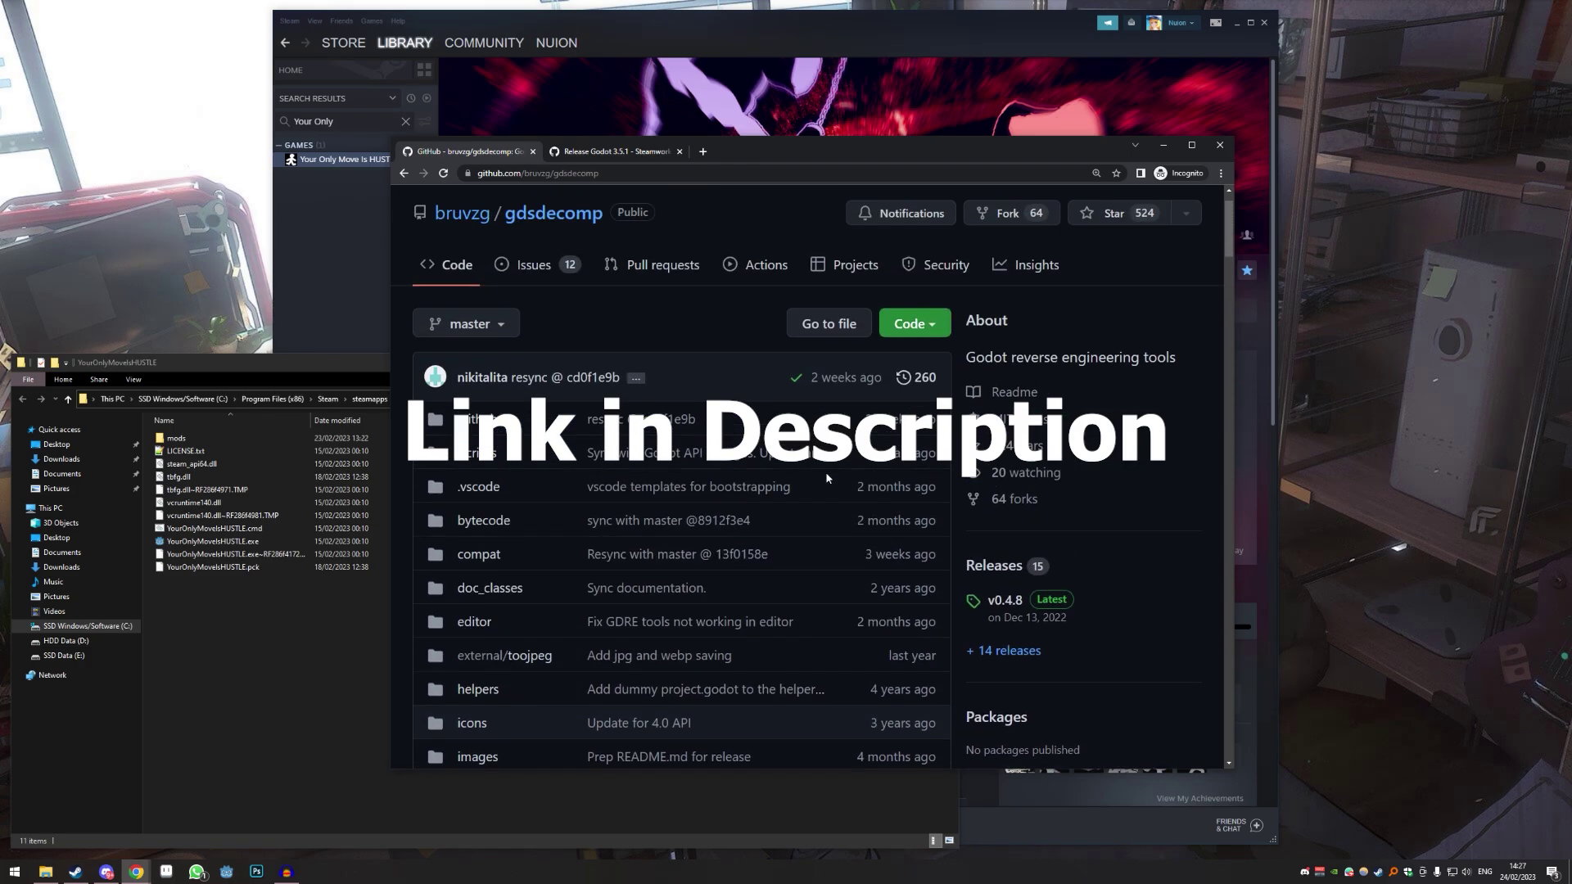
- Download GDRE_tools-v0.4.8-windows.zip from the gdsdecomp Releases assets
left_click(994, 564)
scroll(736, 492, "down", 5)
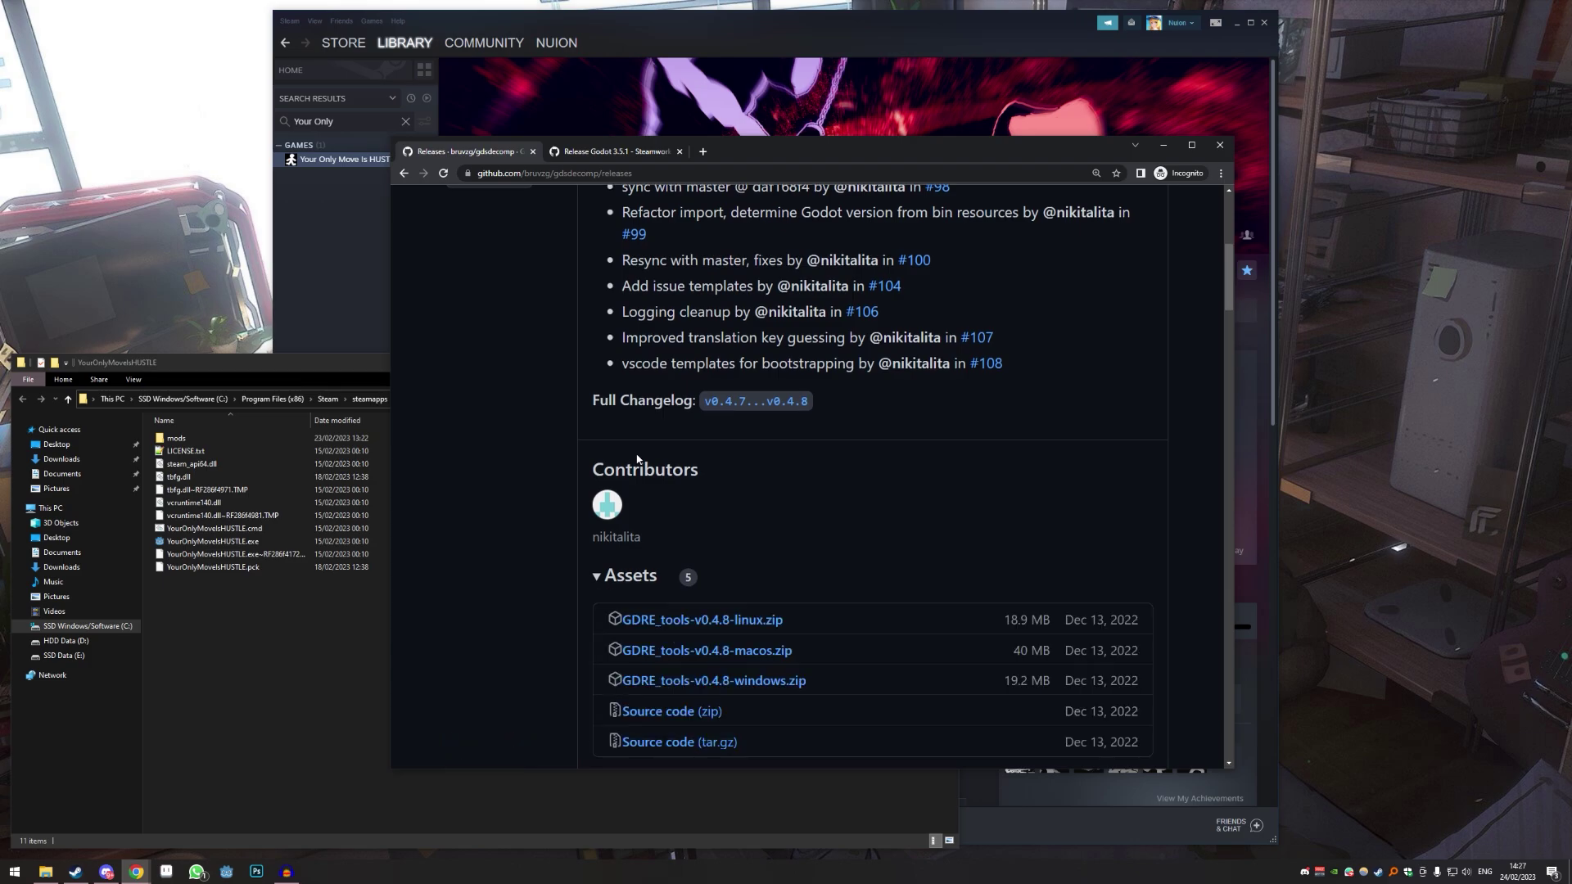
scroll(537, 430, "down", 1)
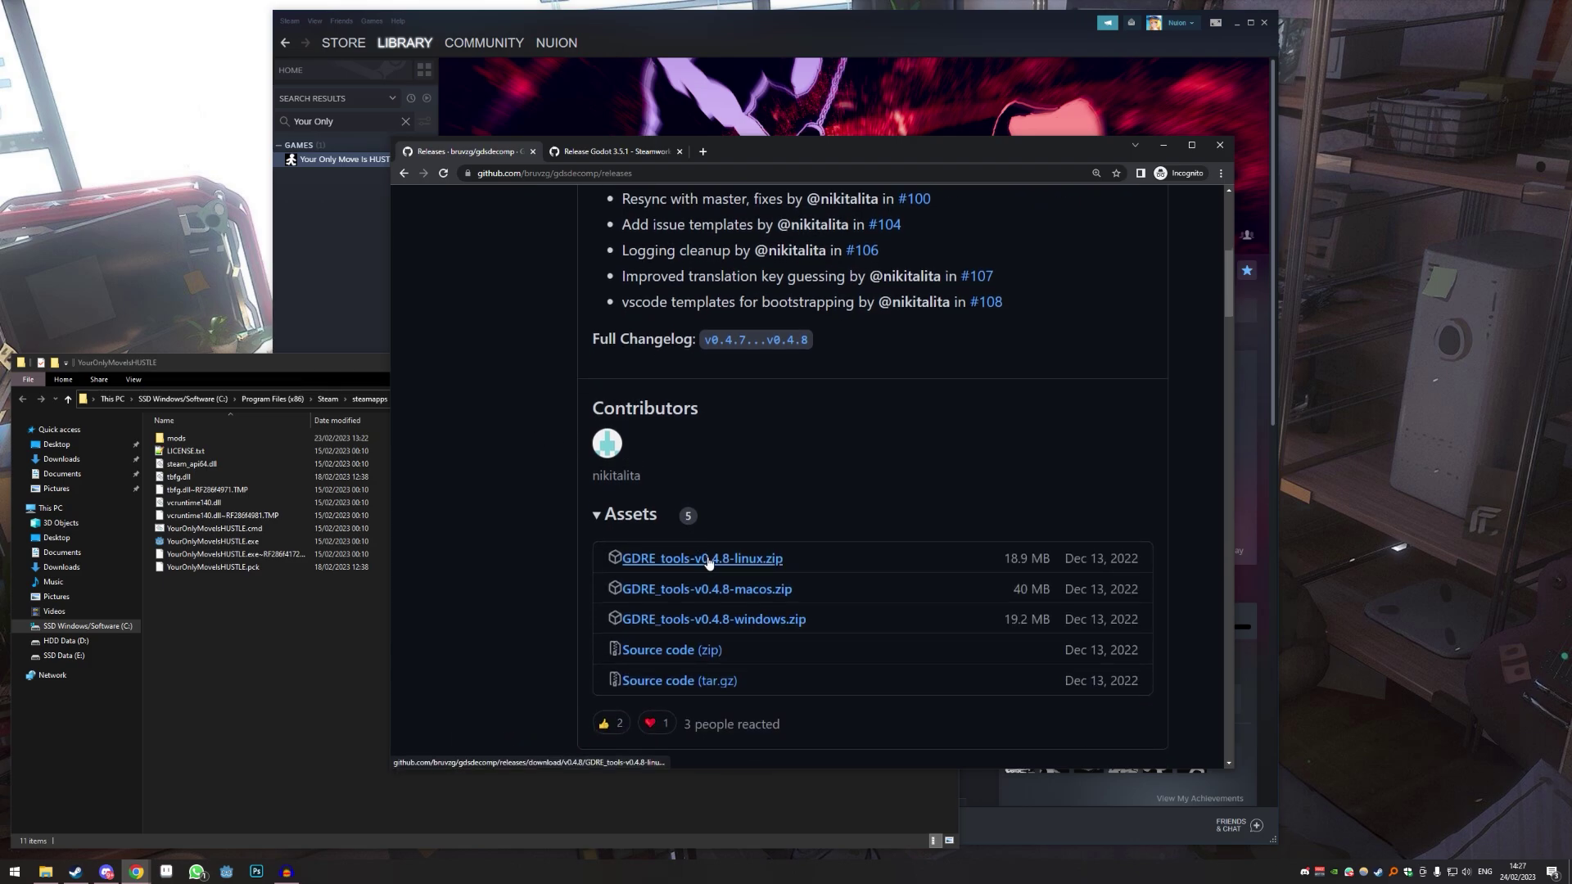
left_click(751, 622)
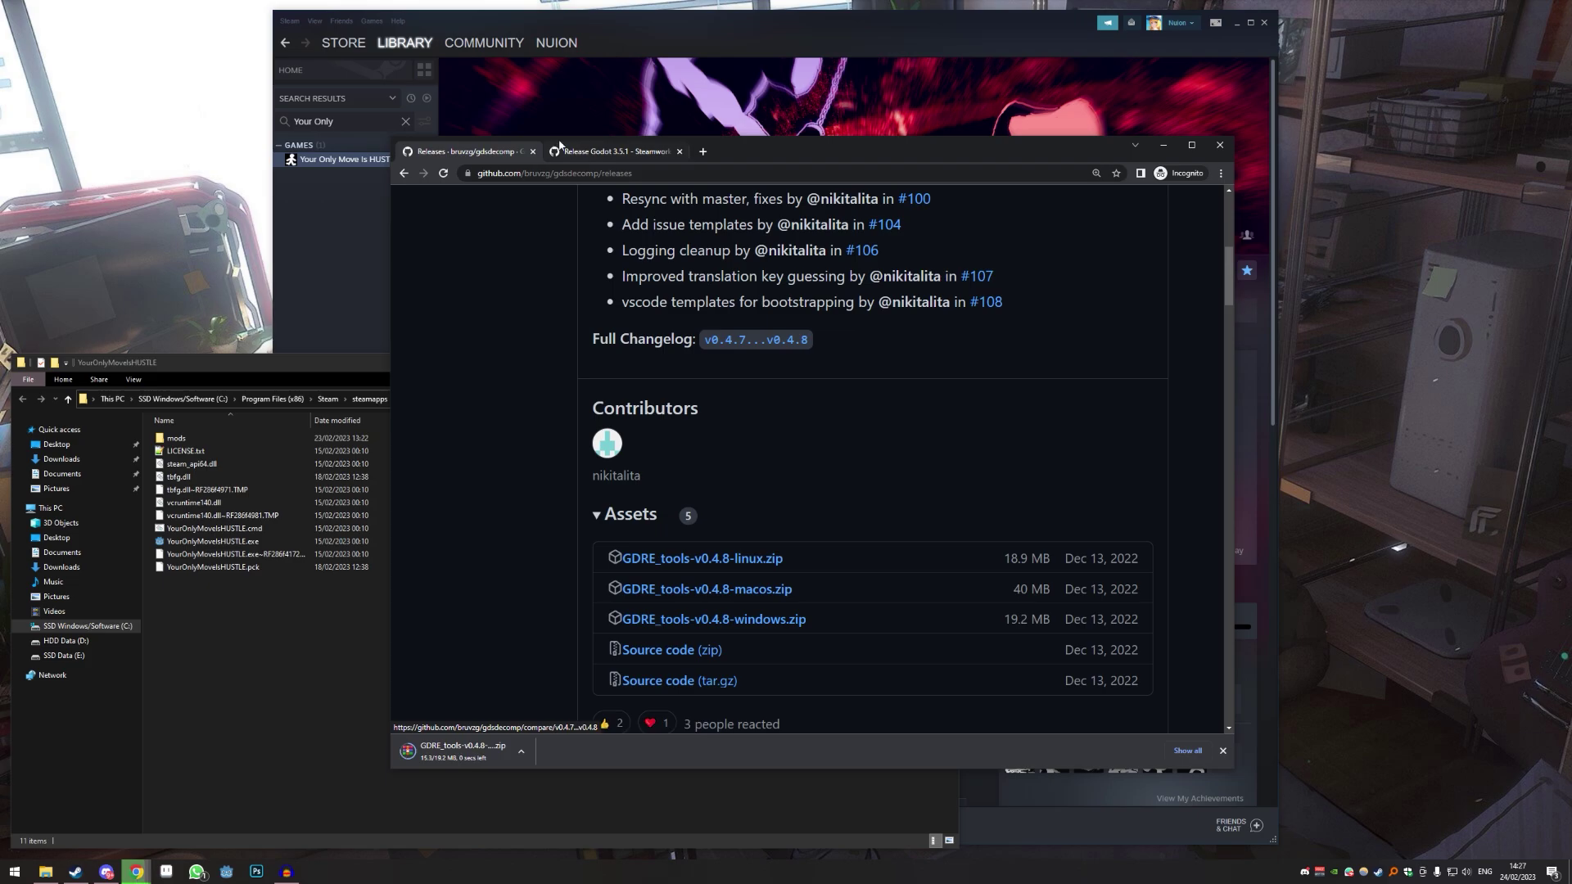
- Download win64-g351-s155-gs3183.zip from the GodotSteam 3.5.1 release's assets
left_click(612, 156)
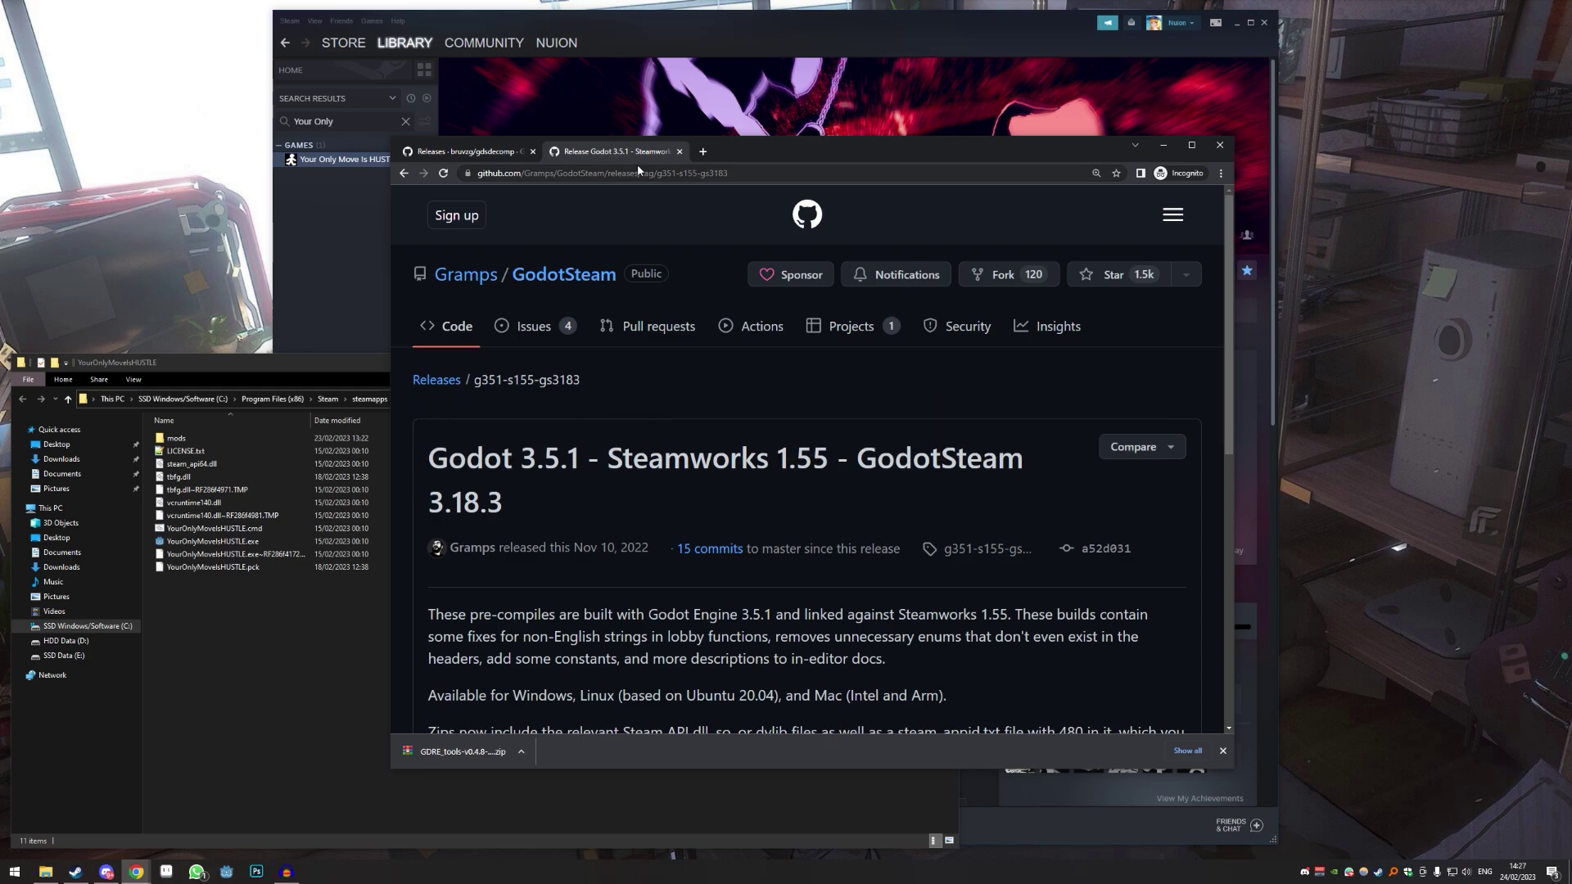
scroll(827, 487, "down", 5)
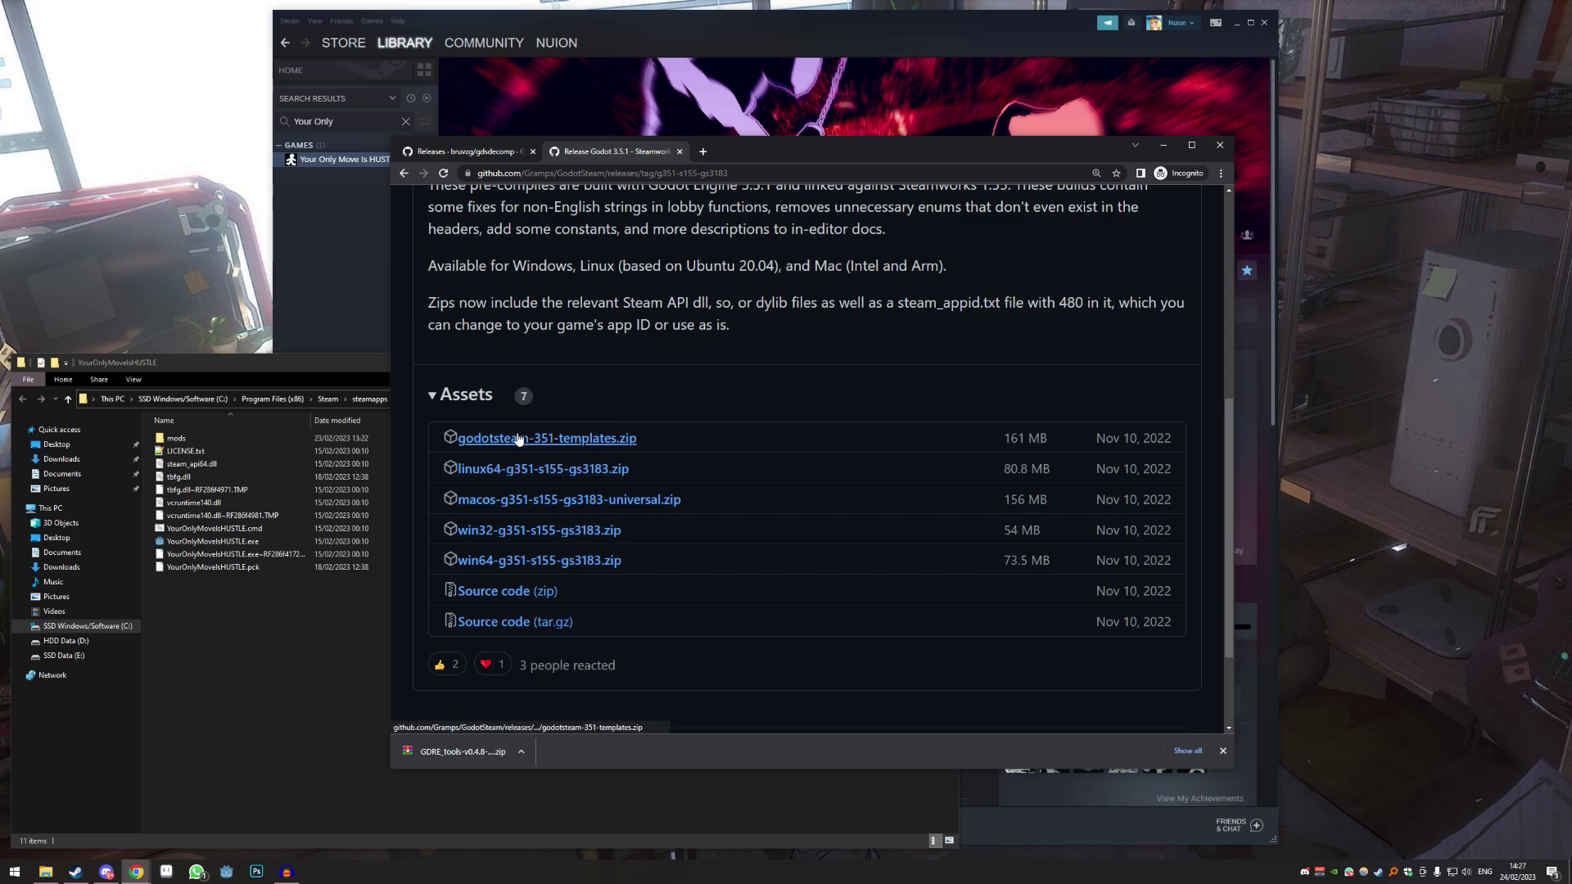
left_click(576, 564)
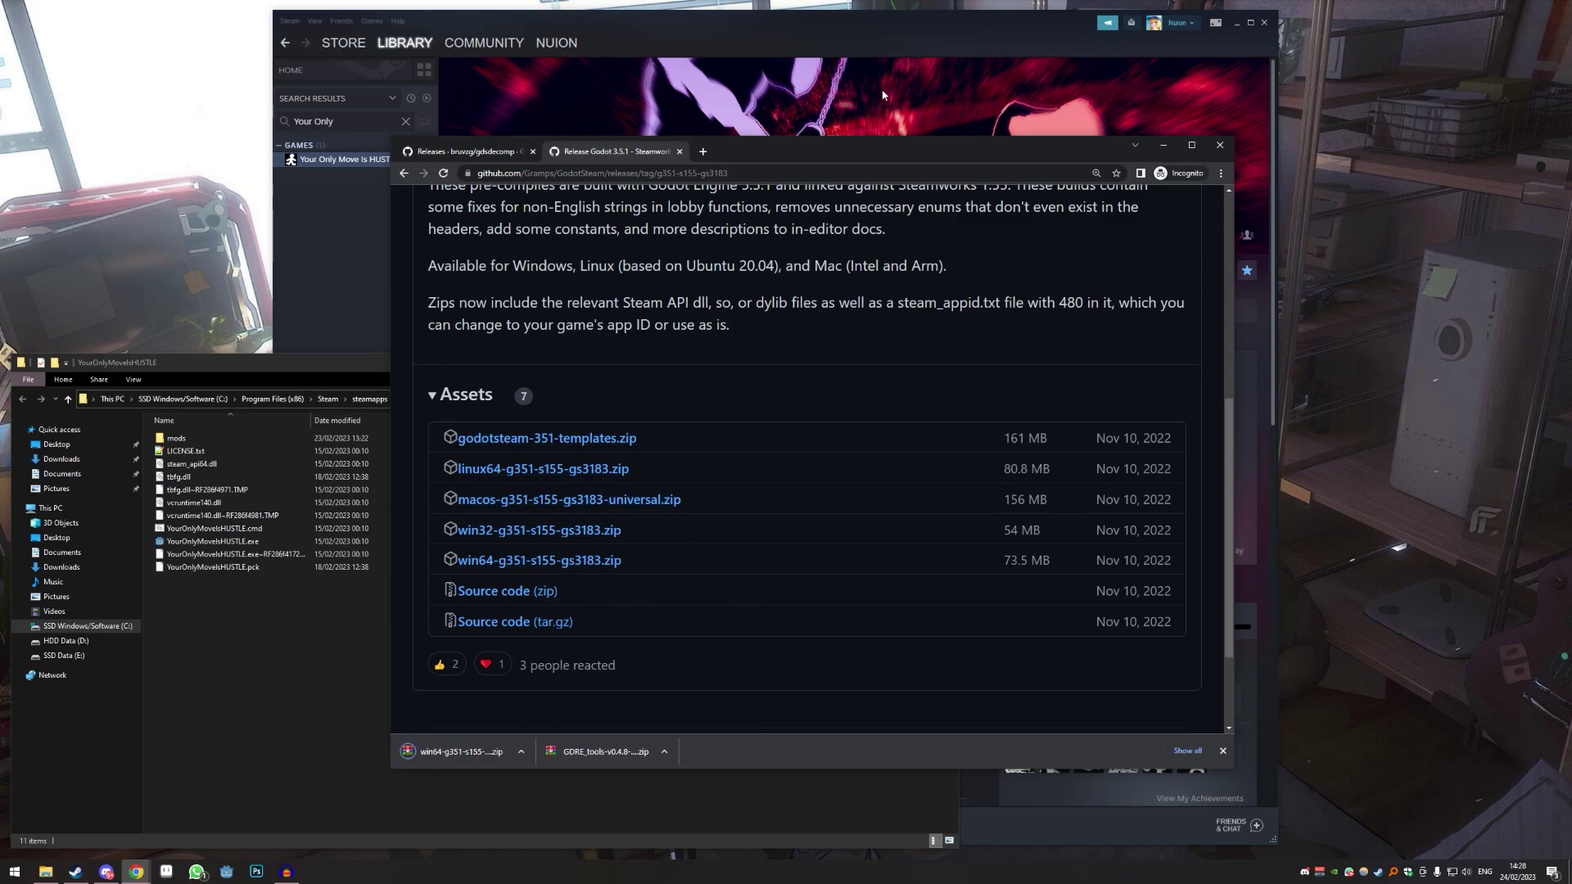
- Minimize Steam and open the empty Yomi Modded folder beside the browser
left_click(1241, 26)
left_click(1237, 25)
left_click_drag(737, 148, 912, 129)
double_click(482, 113)
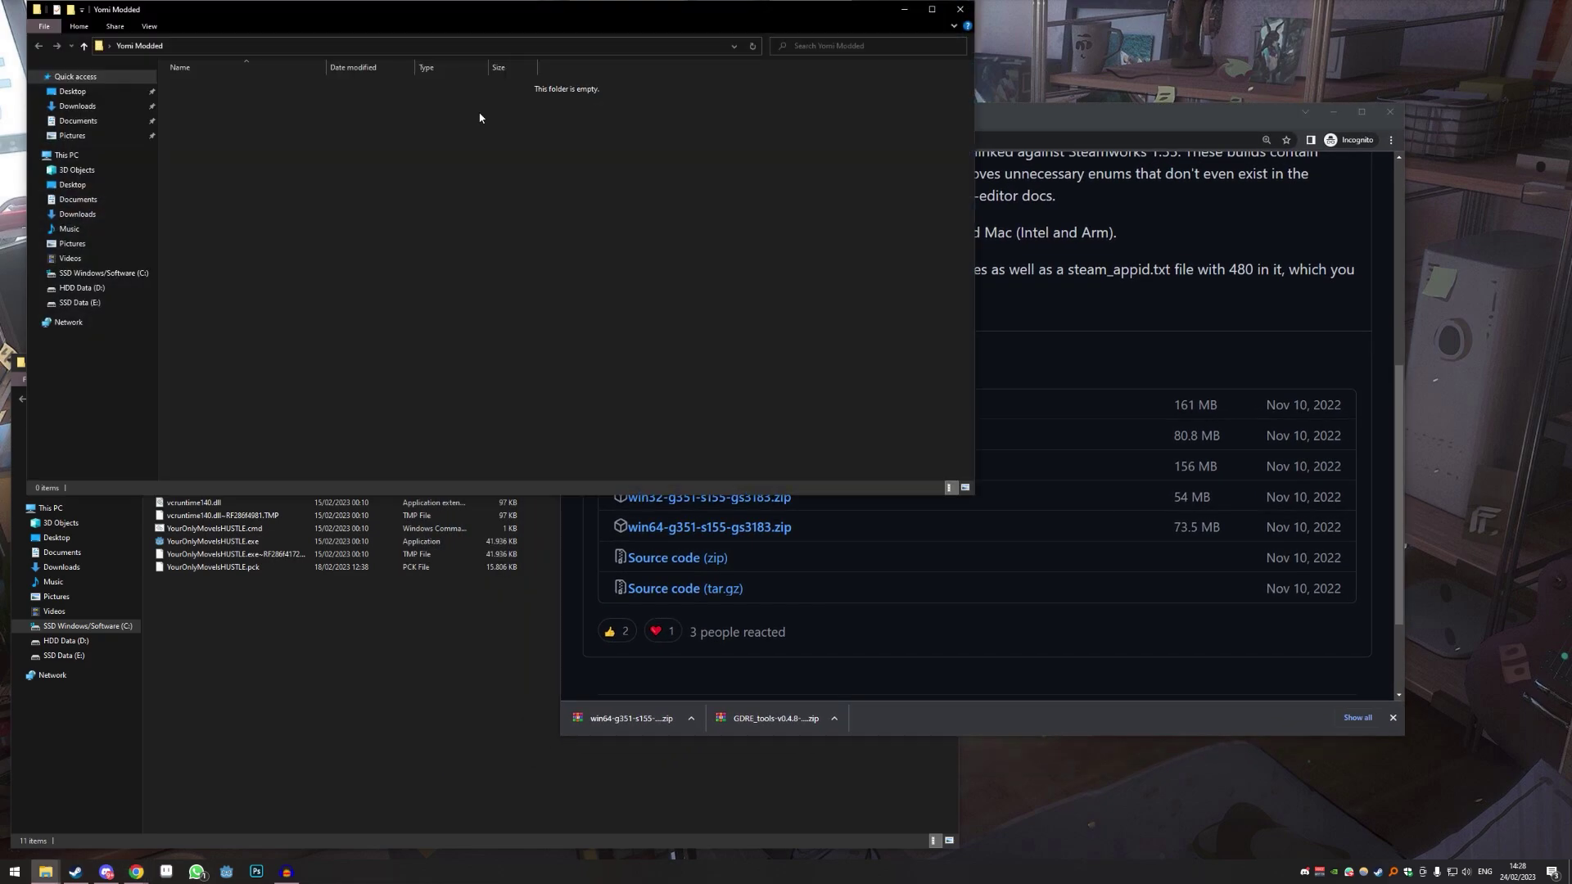
left_click_drag(508, 11, 519, 45)
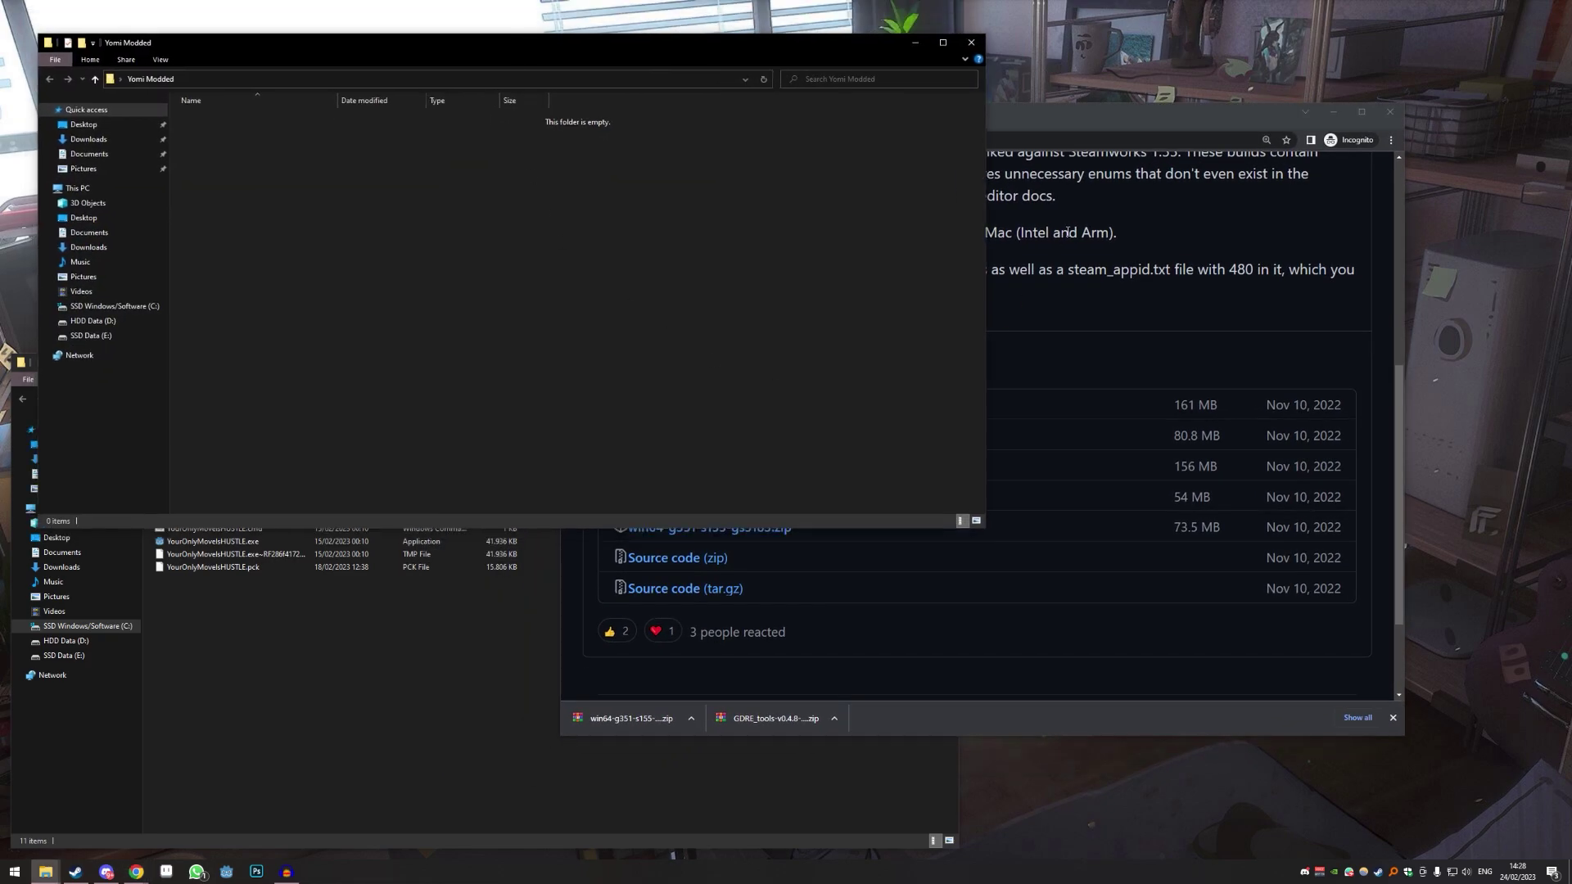
left_click(1065, 126)
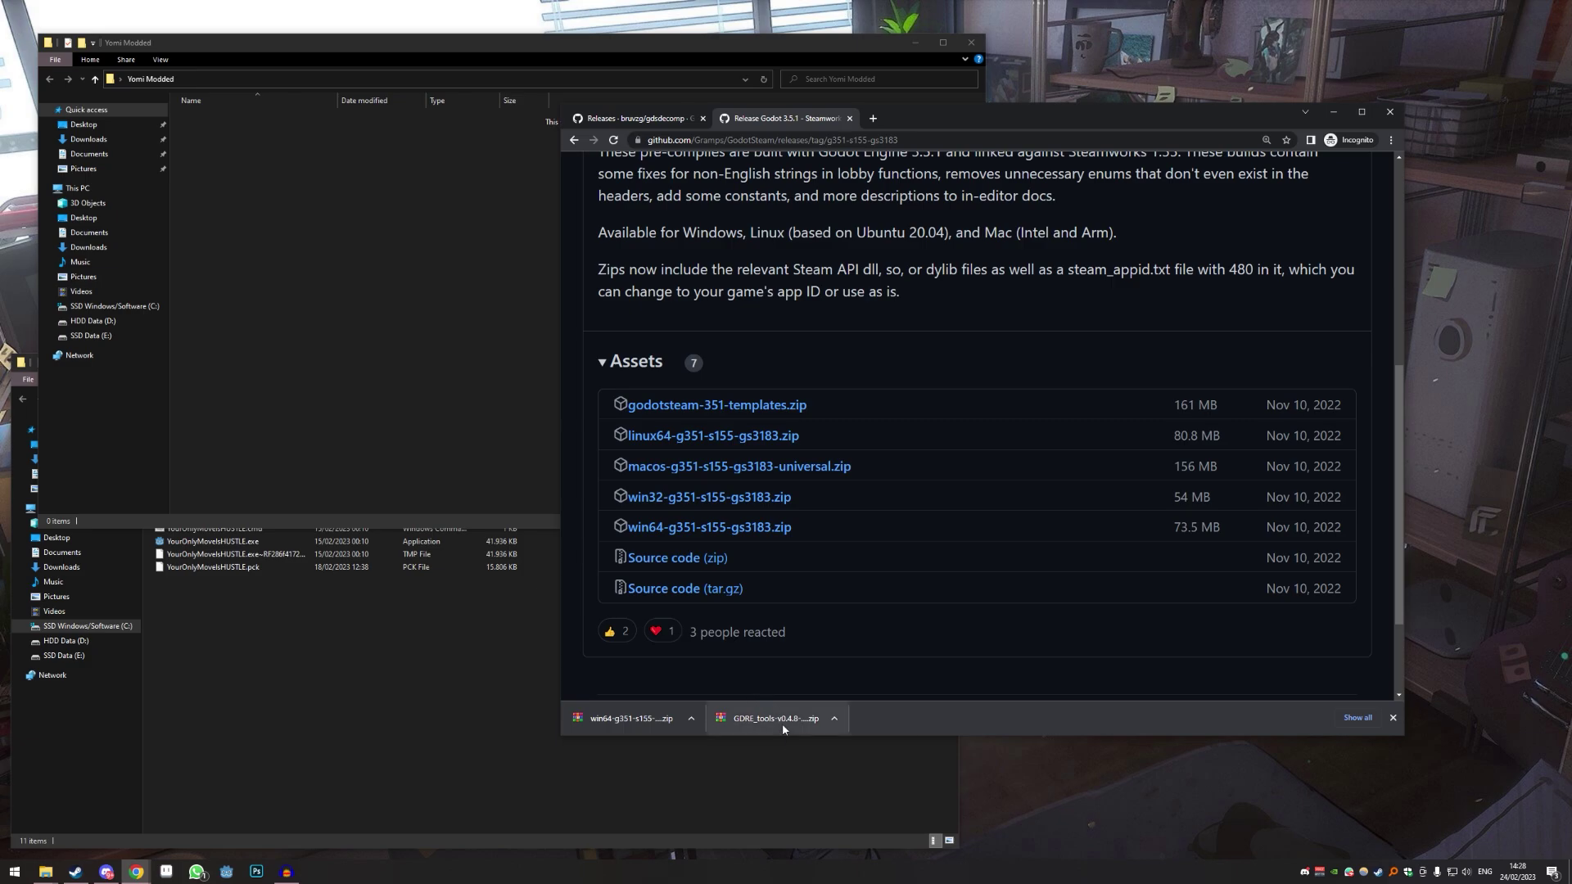
- Extract all five files from the GodotSteam win64 archive into Yomi Modded
left_click(644, 720)
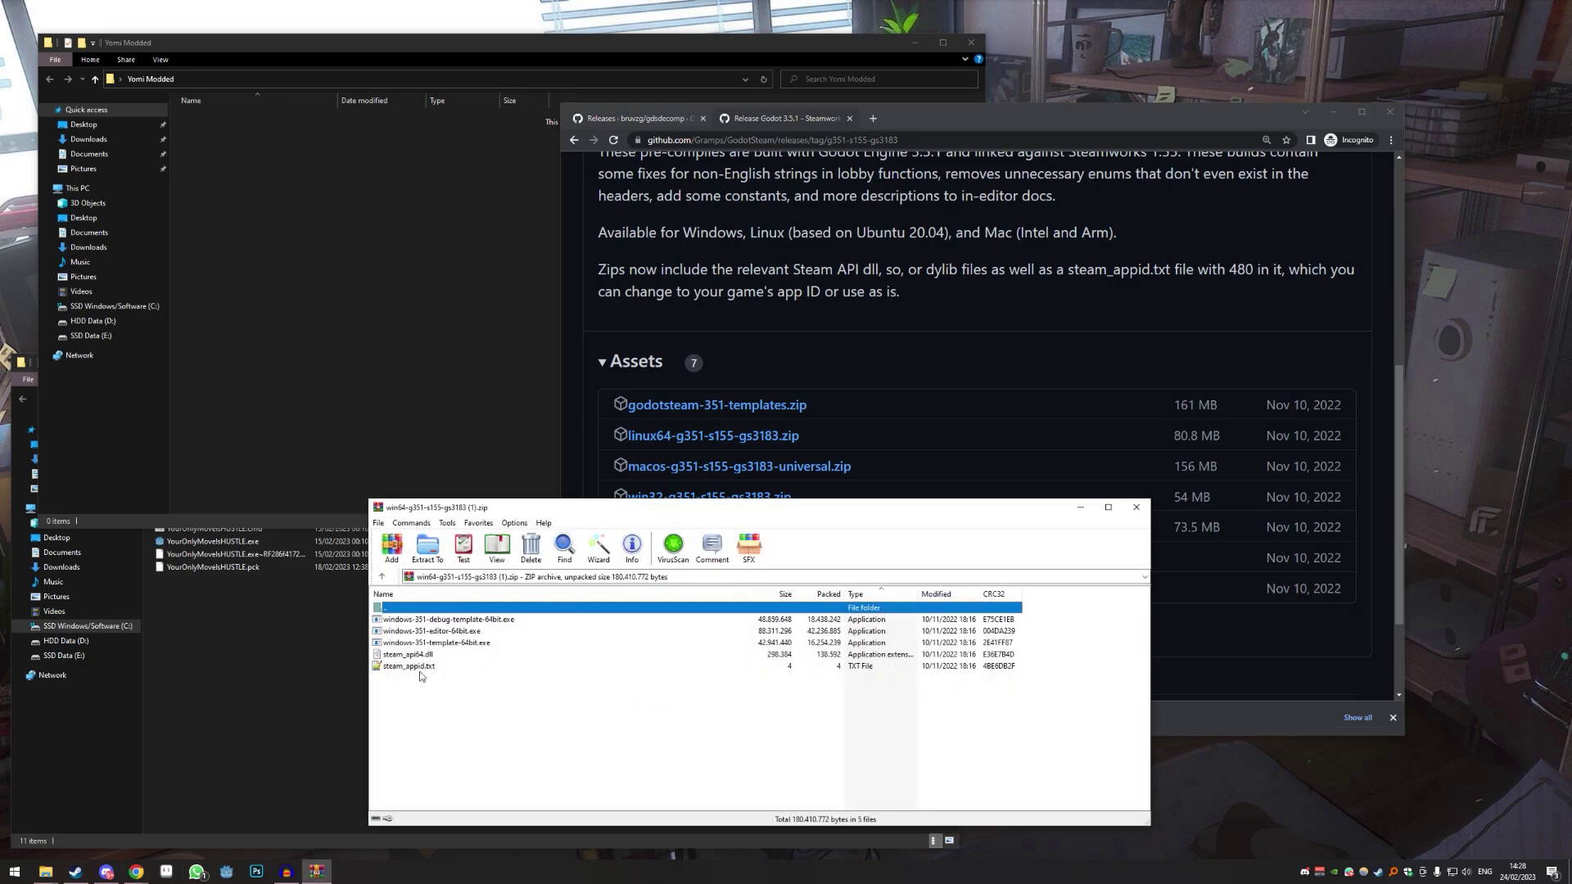
left_click_drag(506, 513, 716, 174)
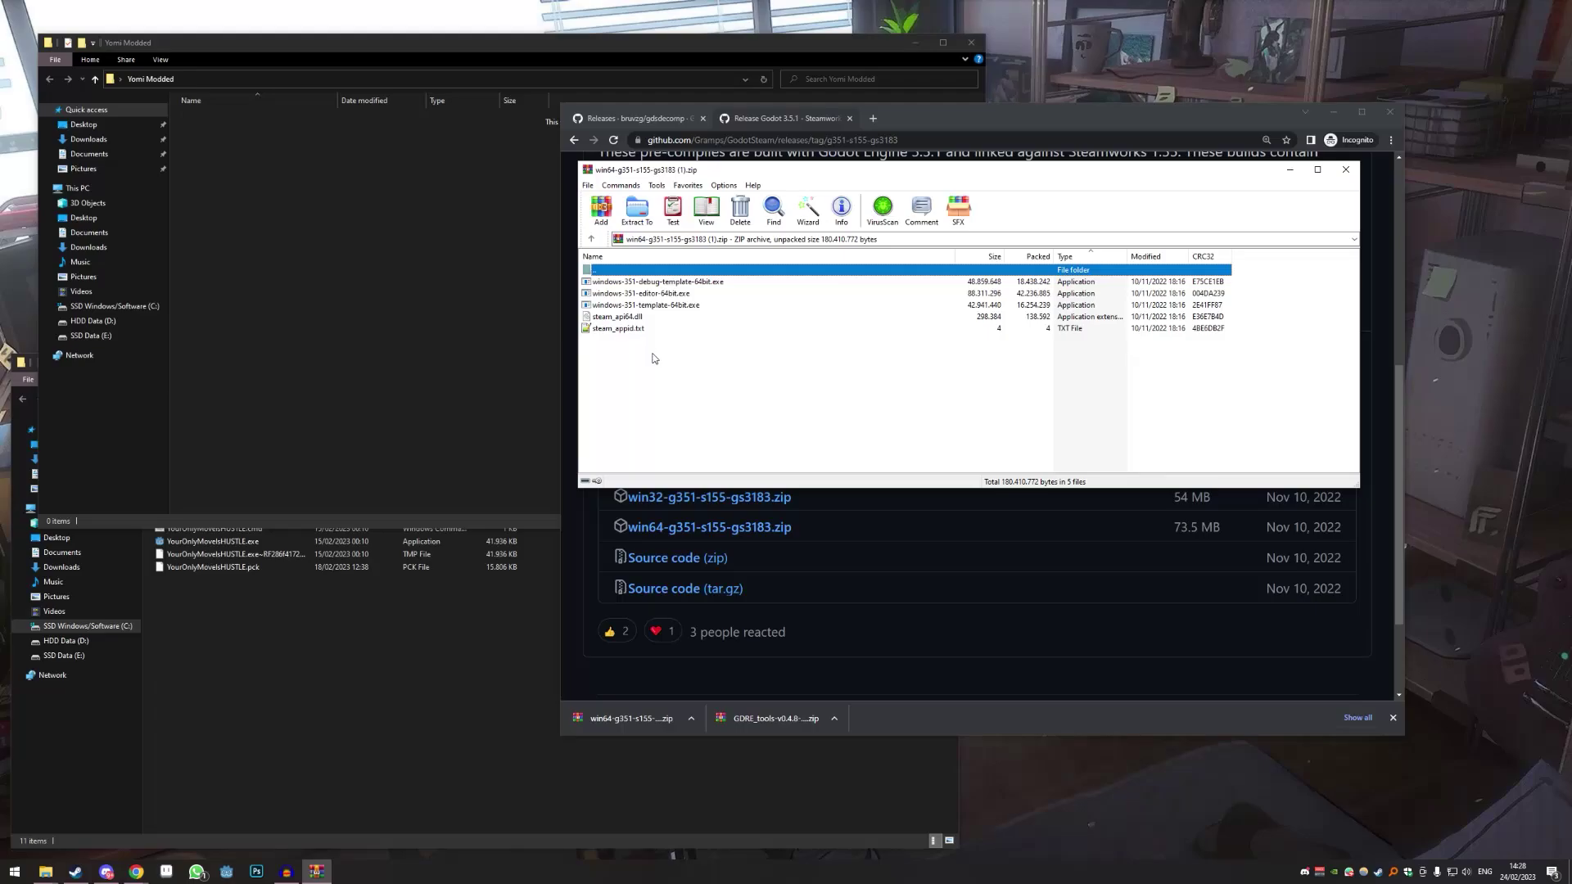
key("ctrl+a")
left_click_drag(489, 284, 361, 234)
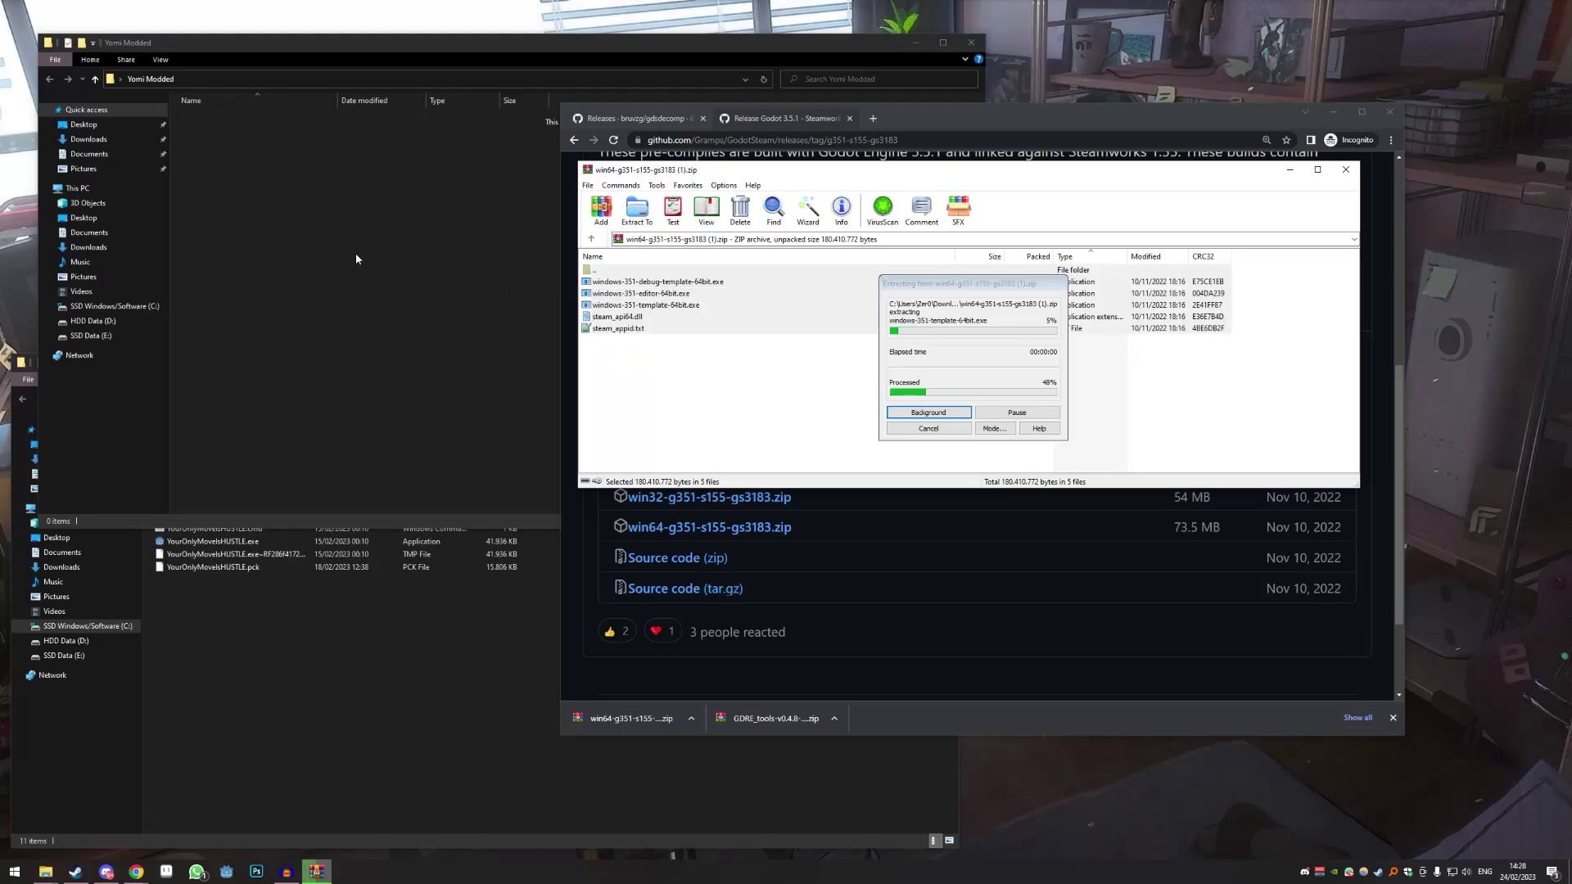
left_click(342, 228)
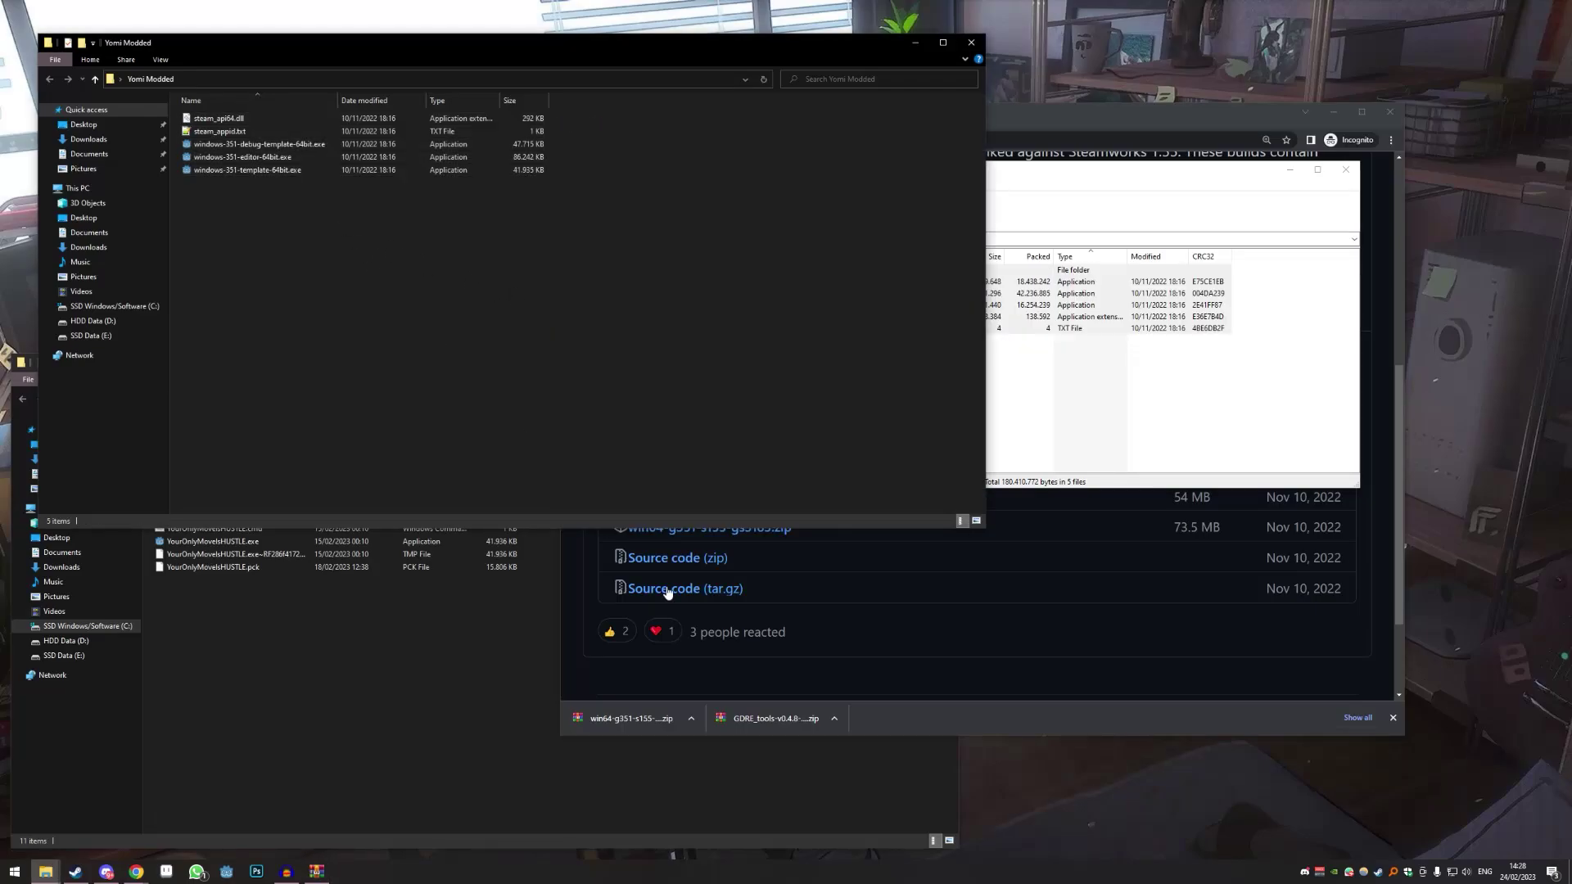
left_click(1345, 170)
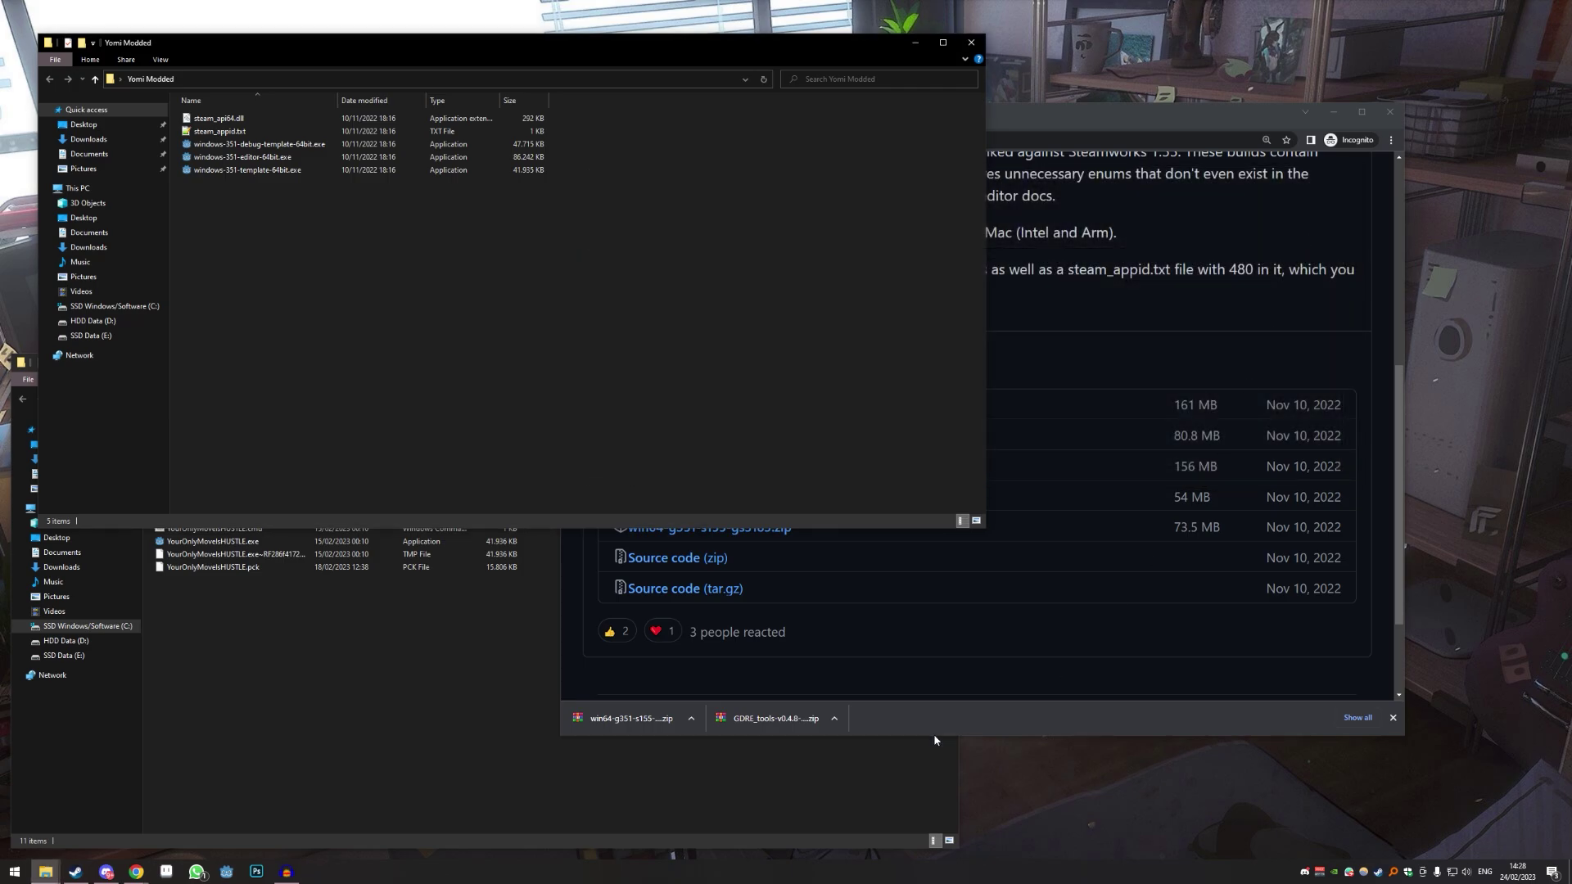
- Extract gdre_tools.exe and gdre_tools.pck from the GDRE tools archive into Yomi Modded
left_click(772, 722)
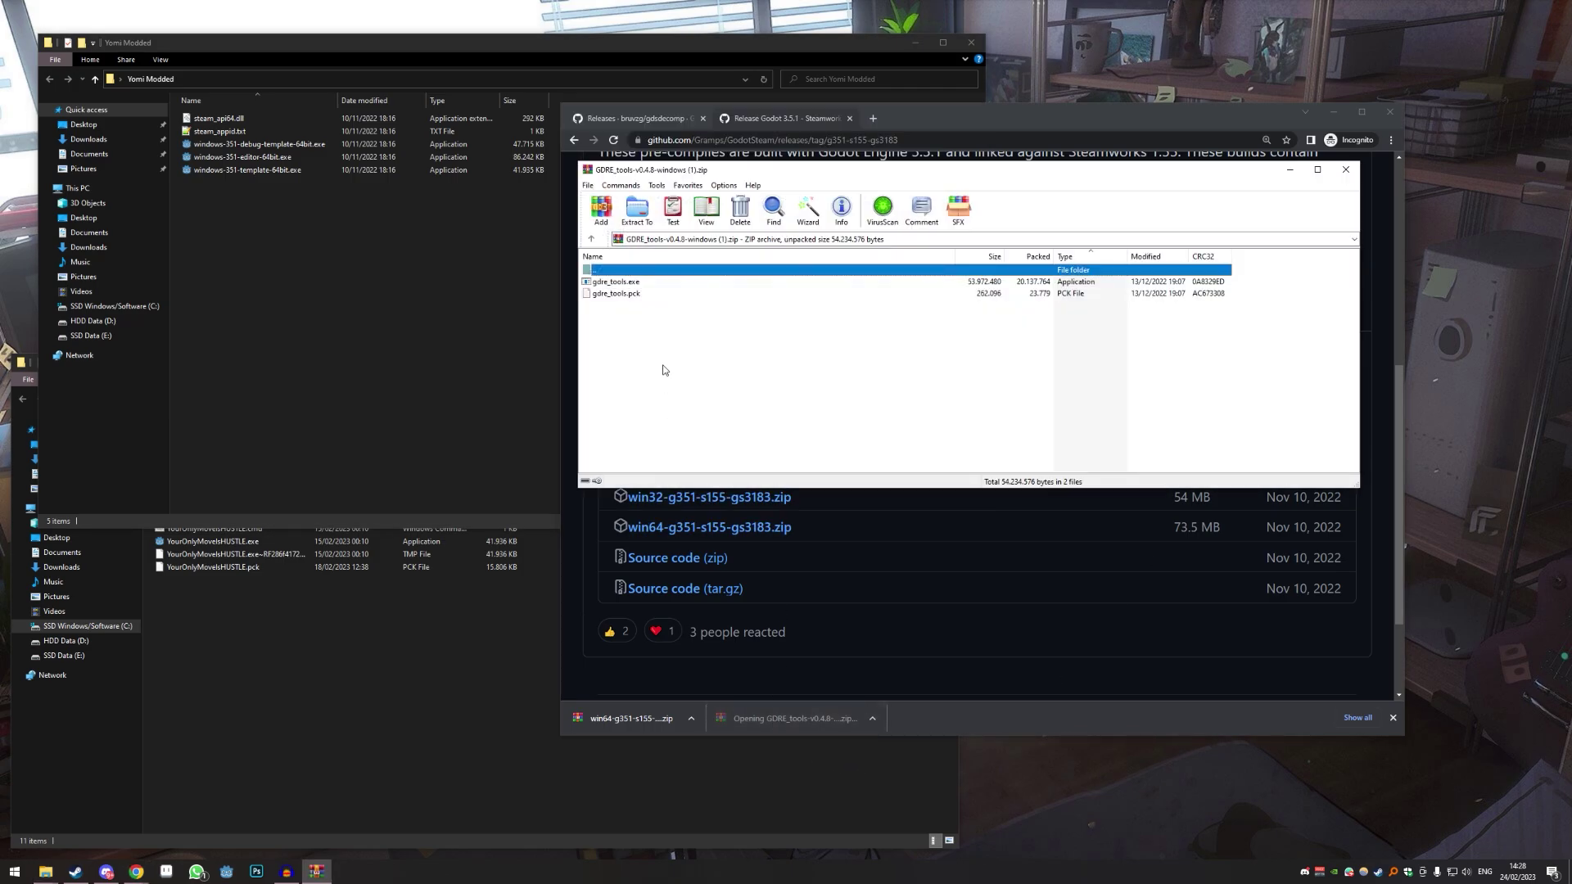
left_click_drag(662, 365, 375, 292)
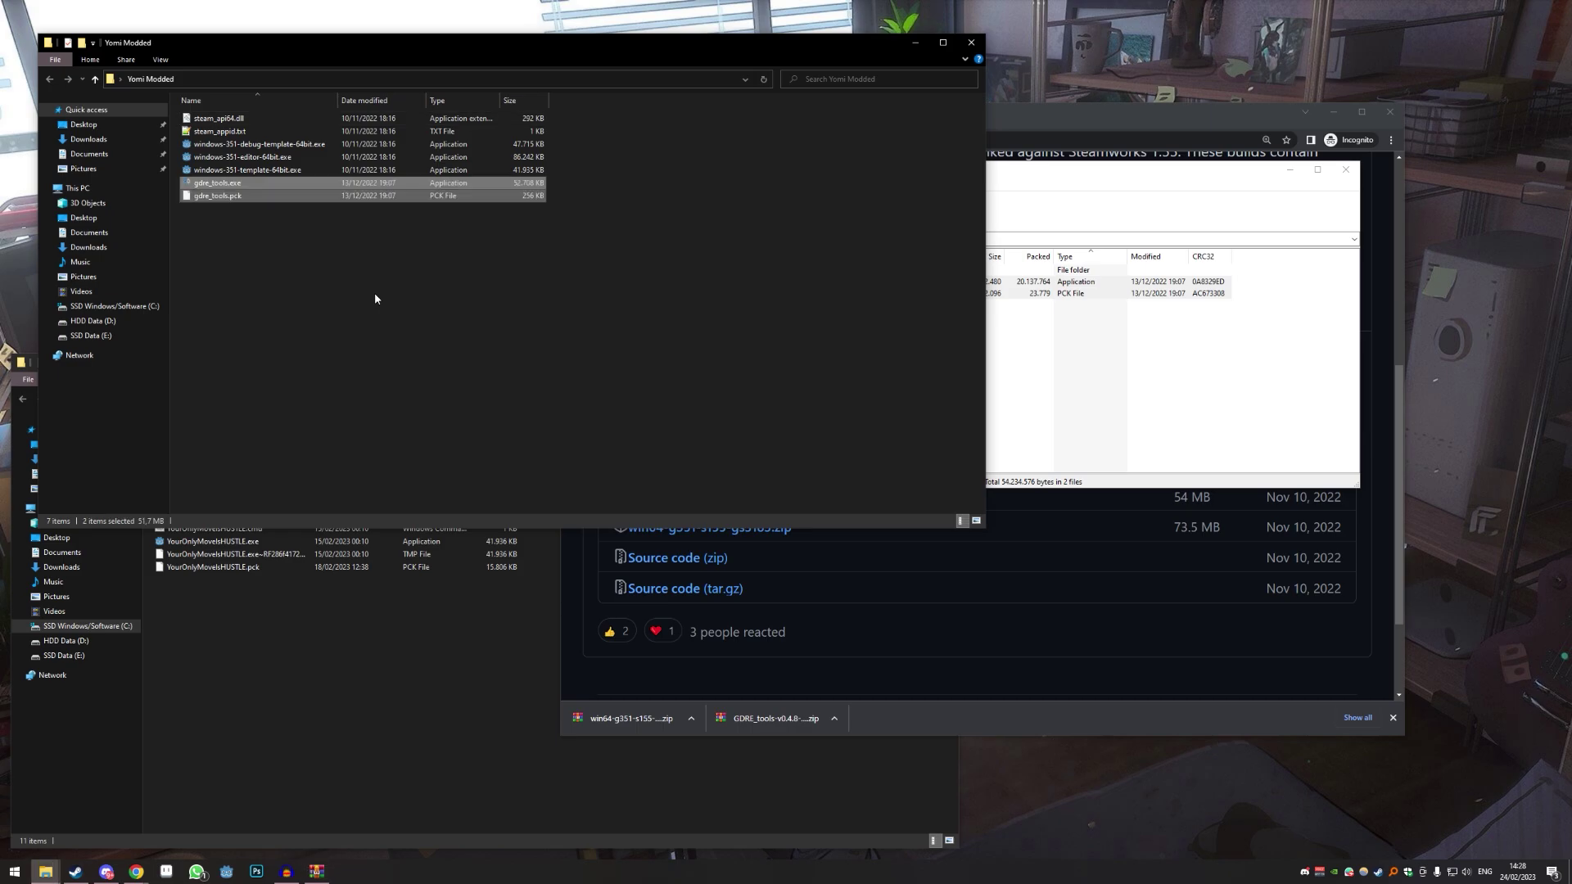
left_click(1193, 349)
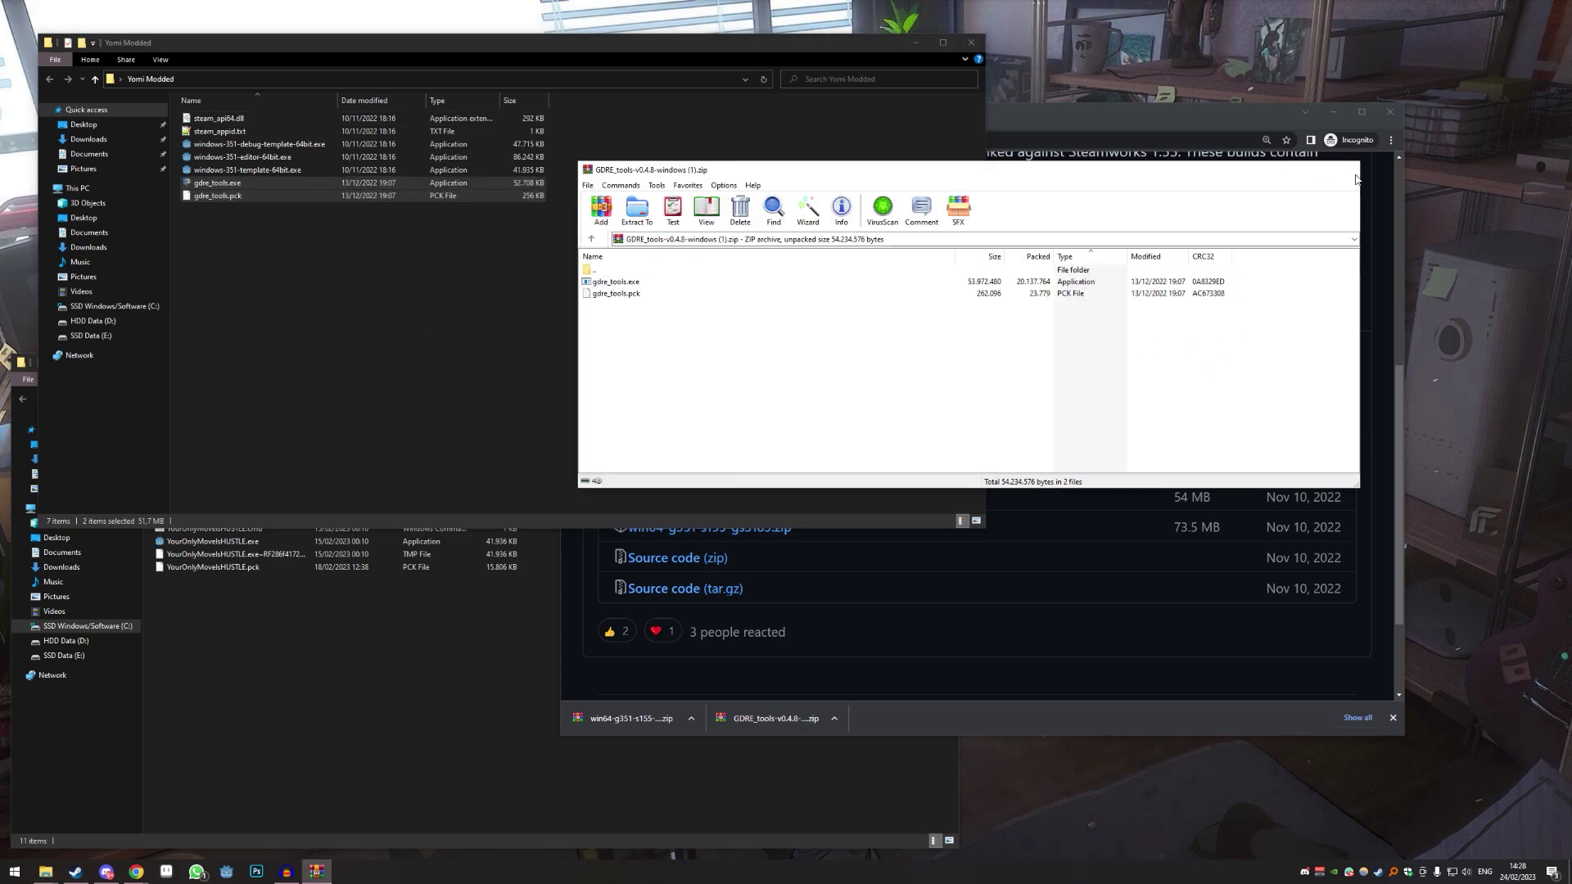
- Make a new folder called YomiExtracted in Yomi Modded, then shift the window right
left_click(1345, 169)
left_click(283, 276)
right_click(301, 237)
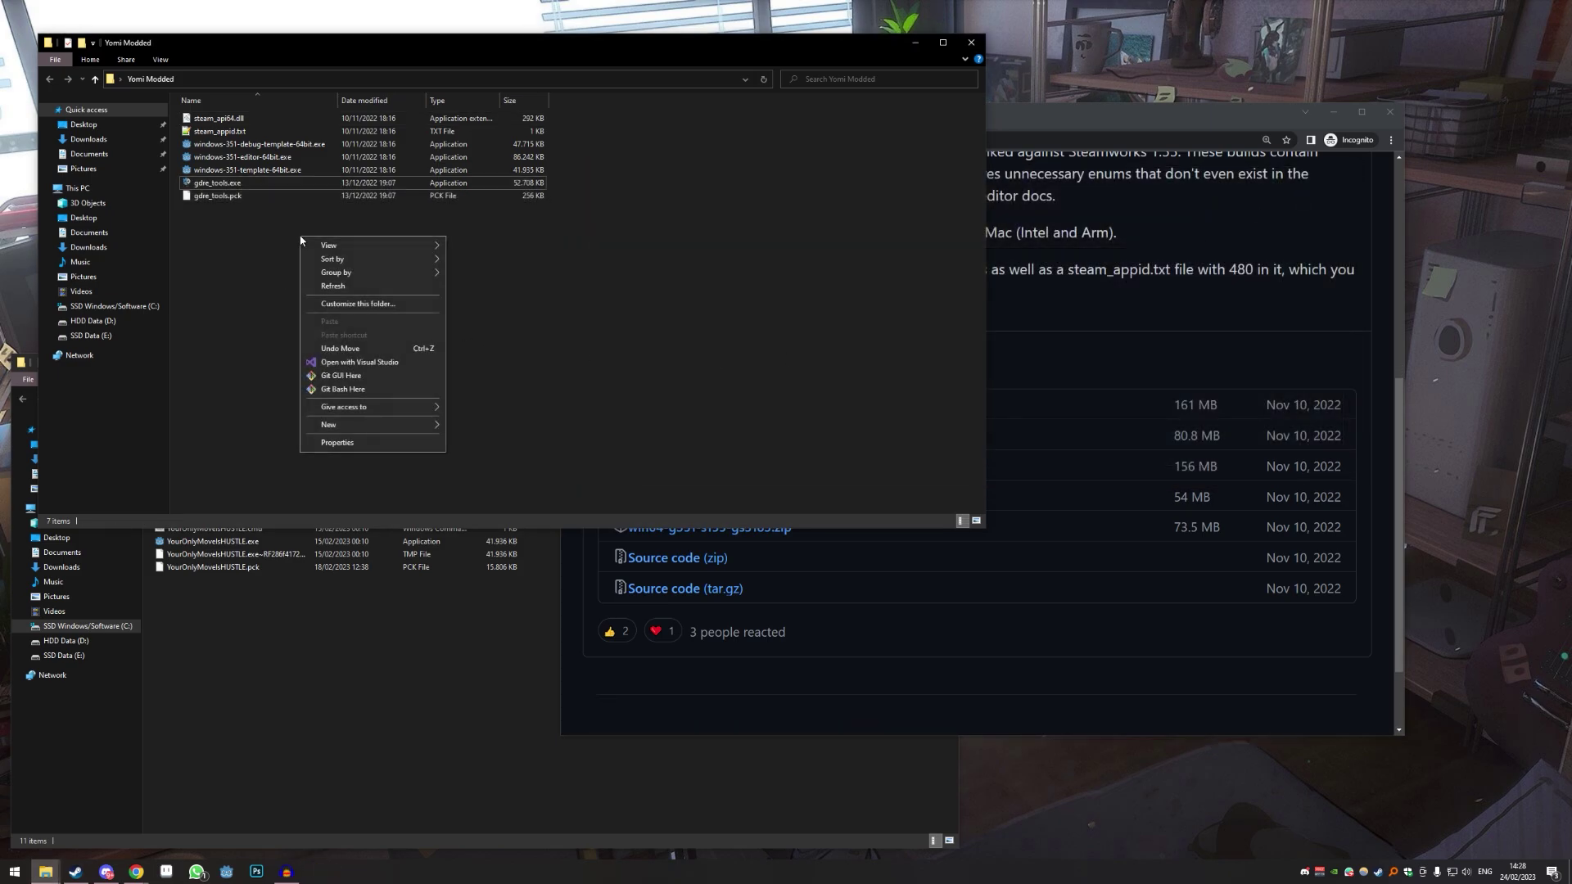
mouse_move(390, 422)
left_click(460, 429)
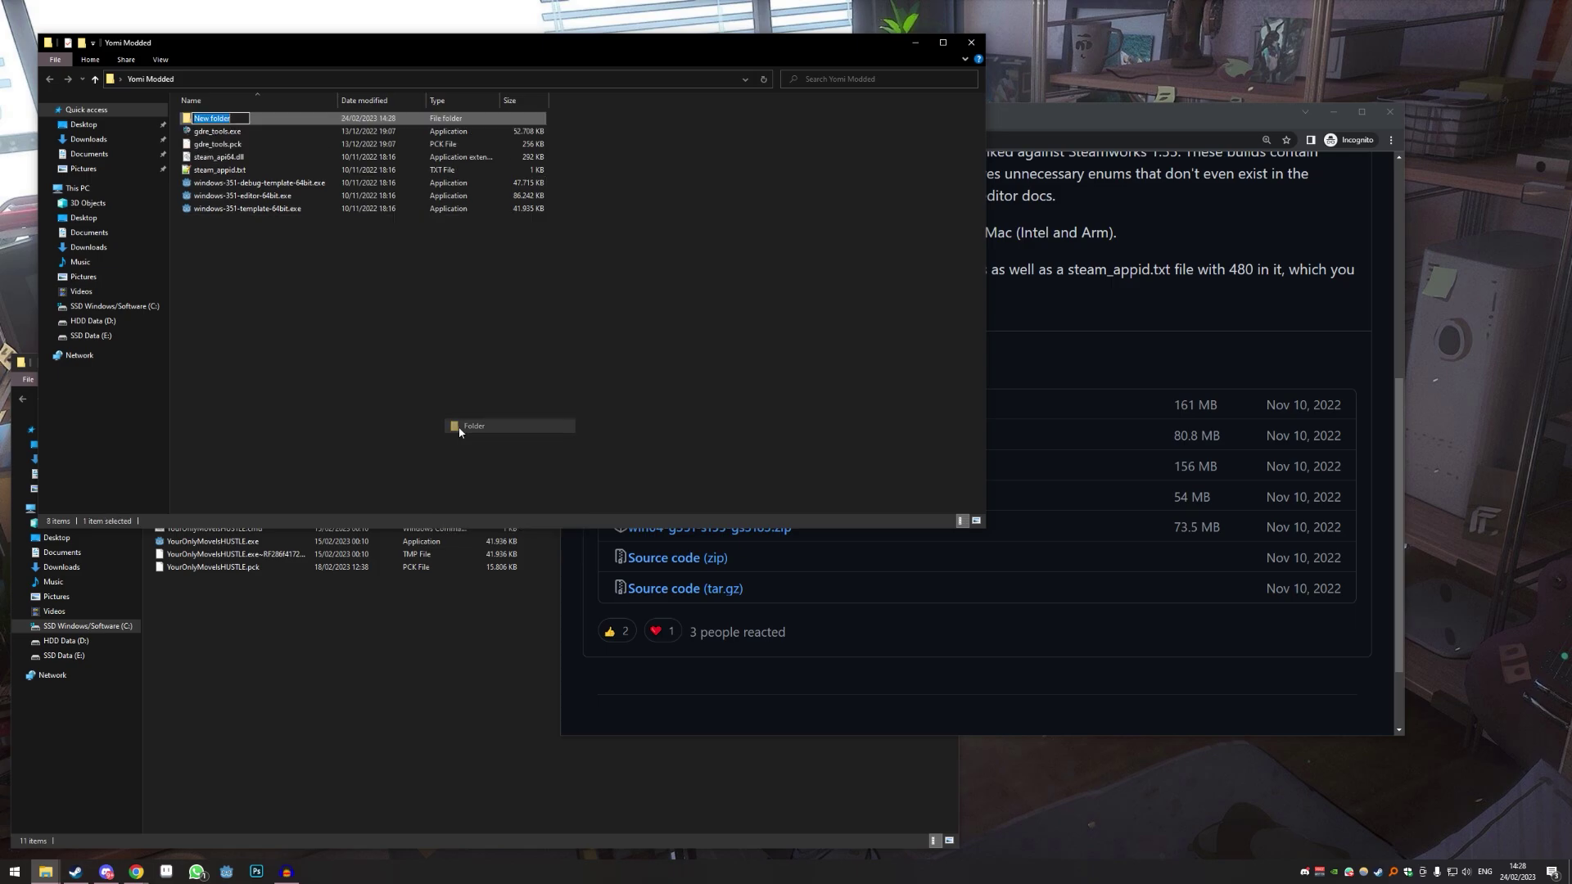
type("Yomi")
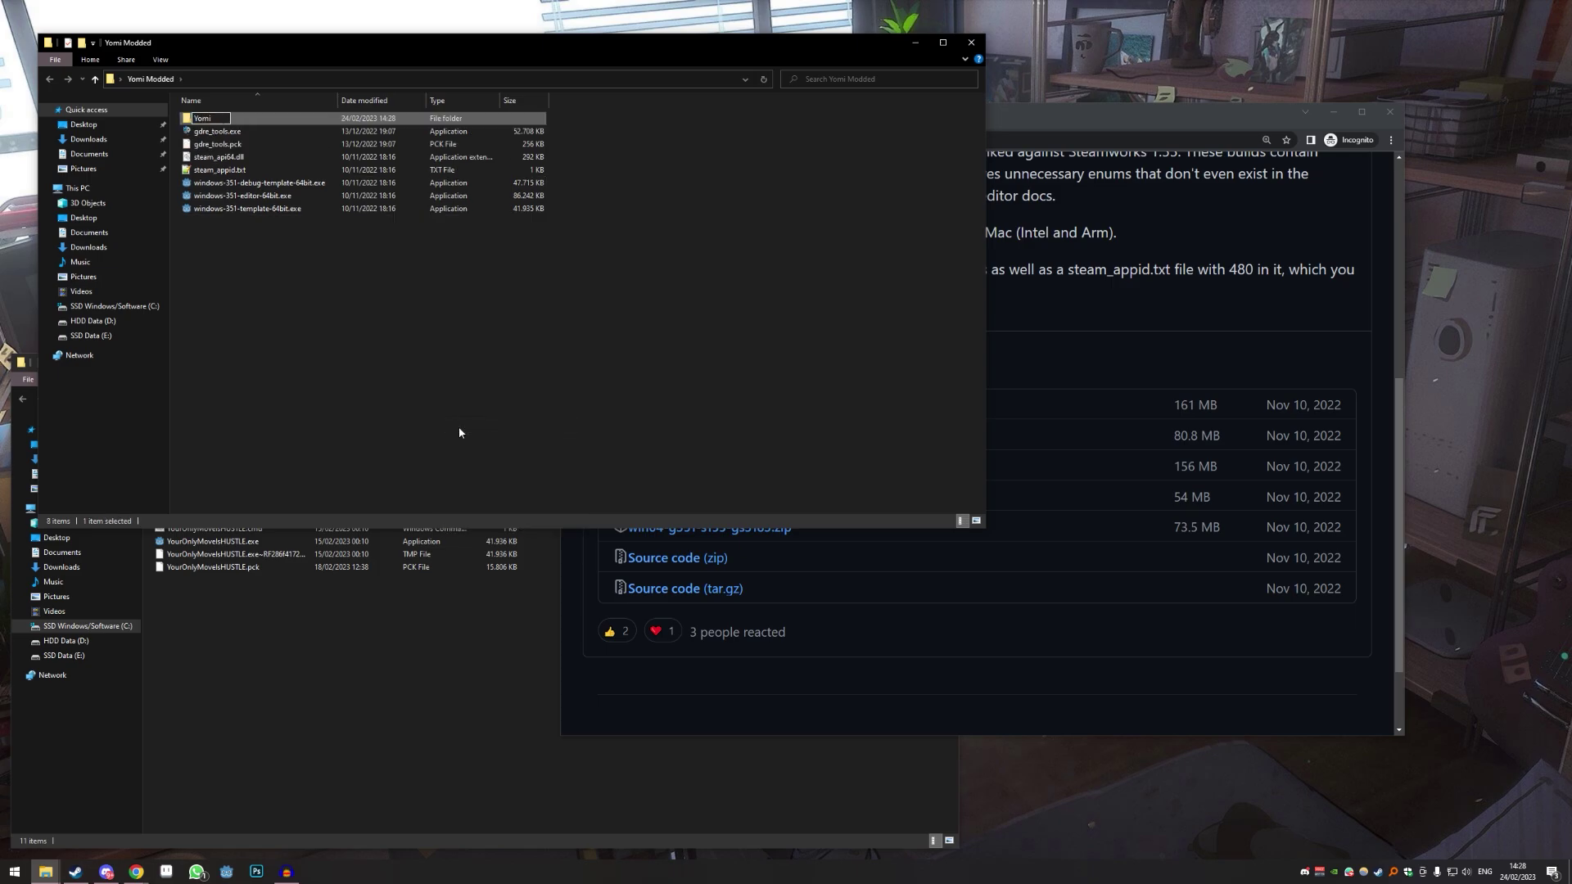
type("Extracted")
key("Return")
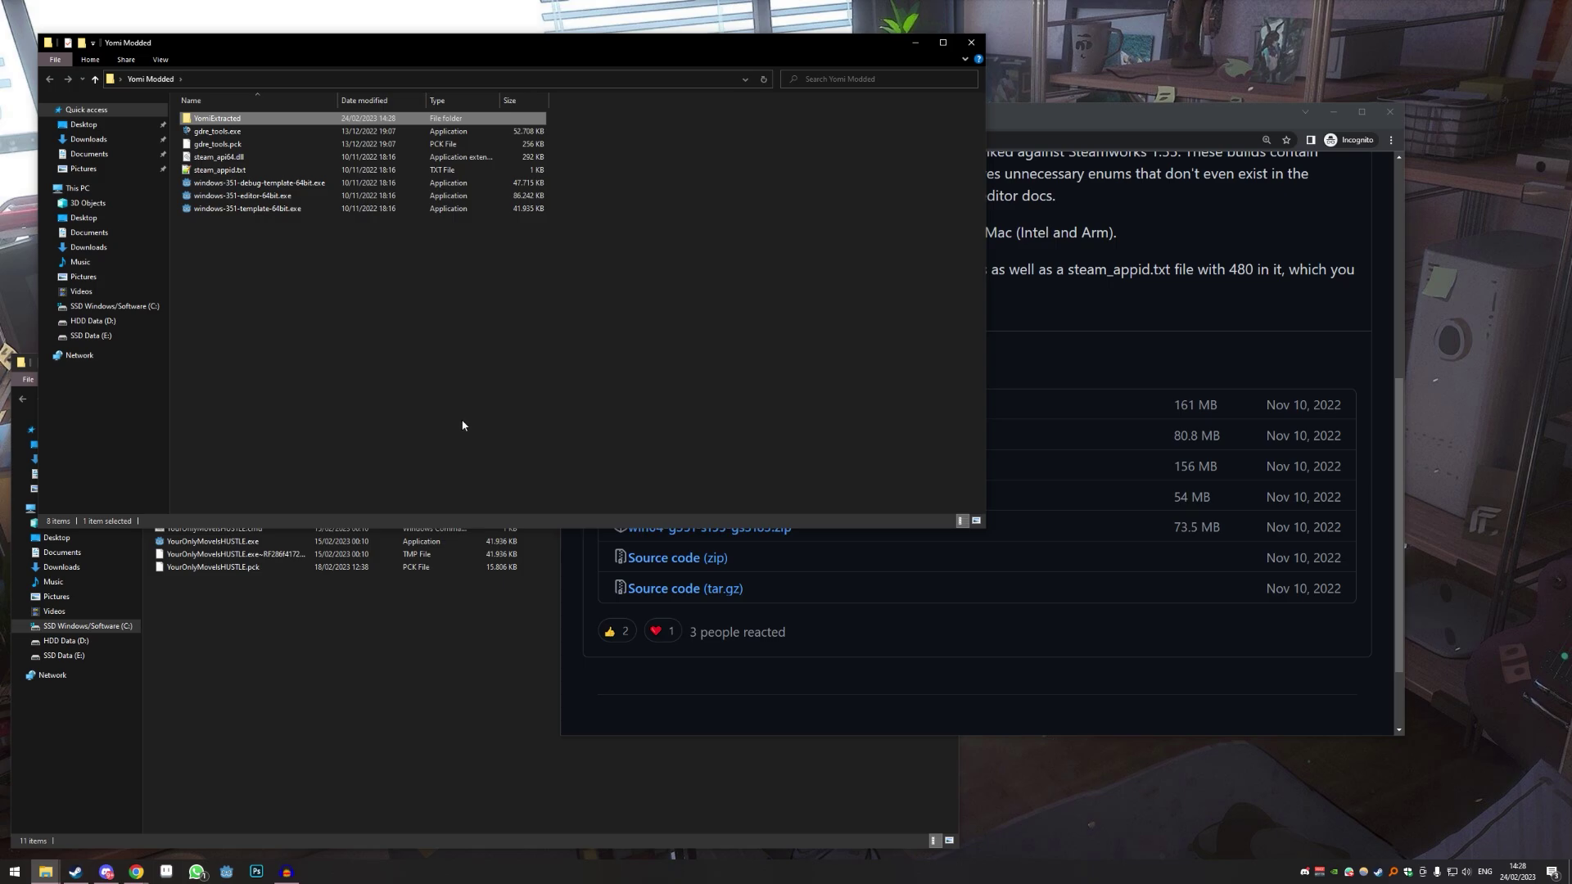
left_click_drag(417, 44, 898, 73)
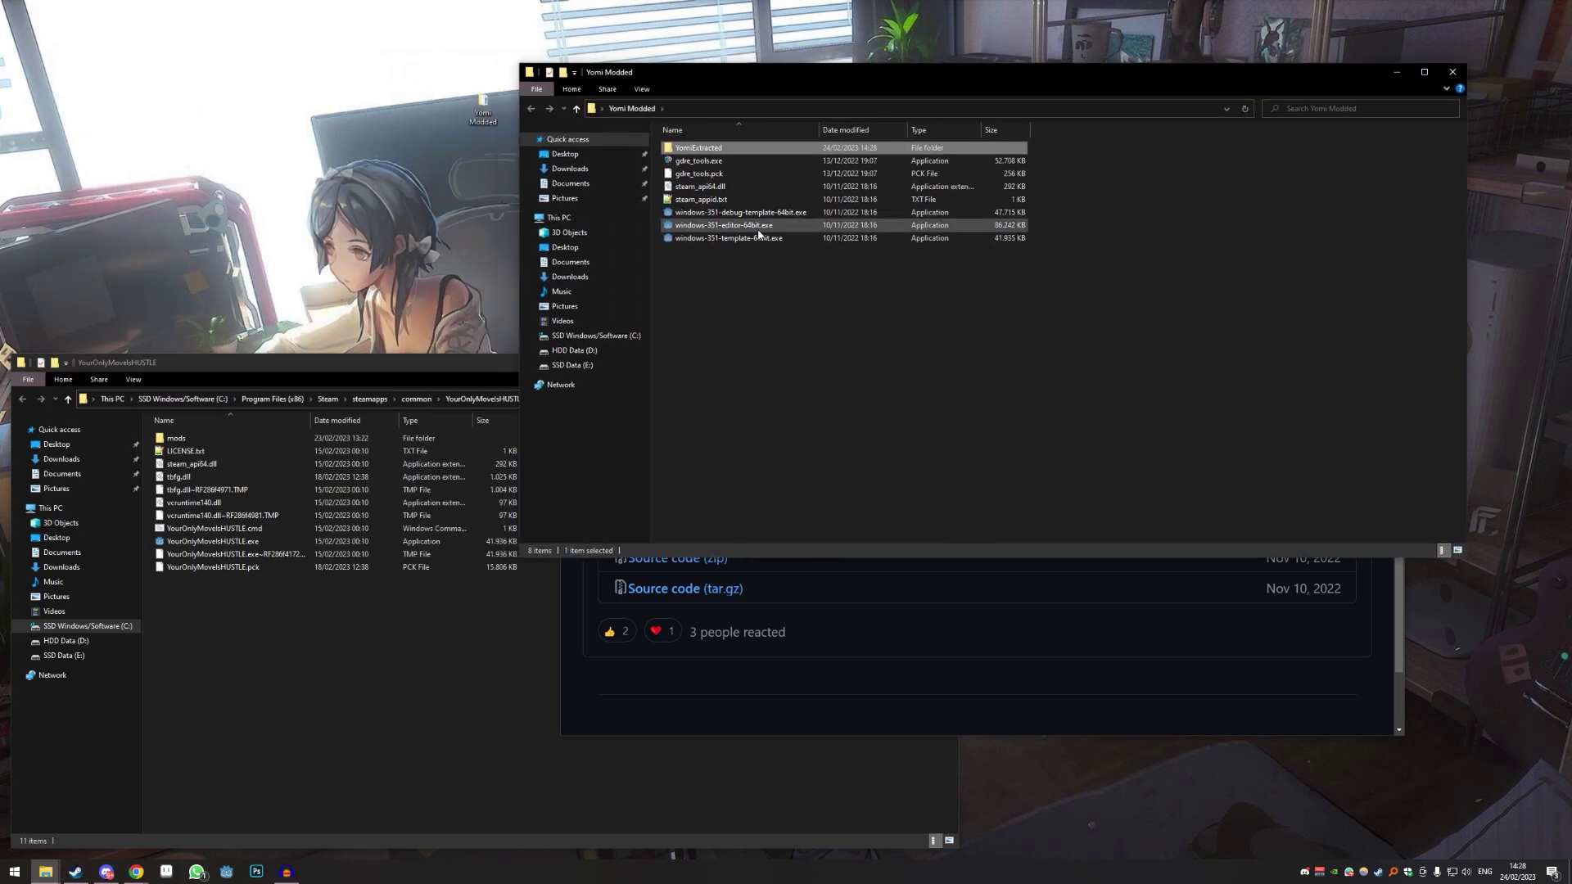
- Launch gdre_tools.exe, accept the notice, and choose RE Tools > Recover project
double_click(697, 162)
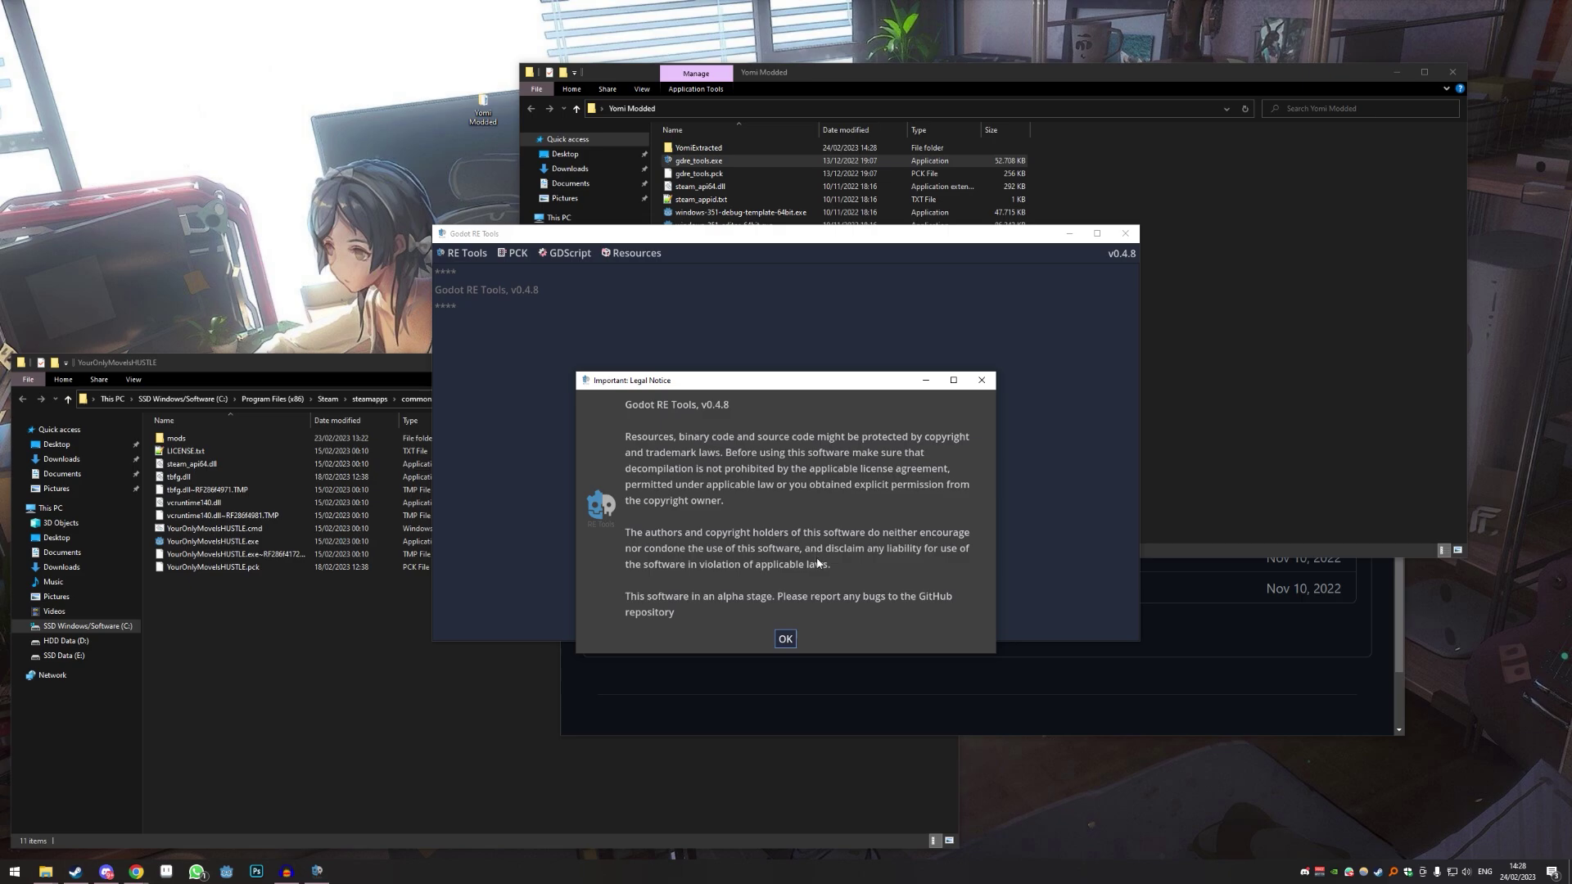
left_click(785, 639)
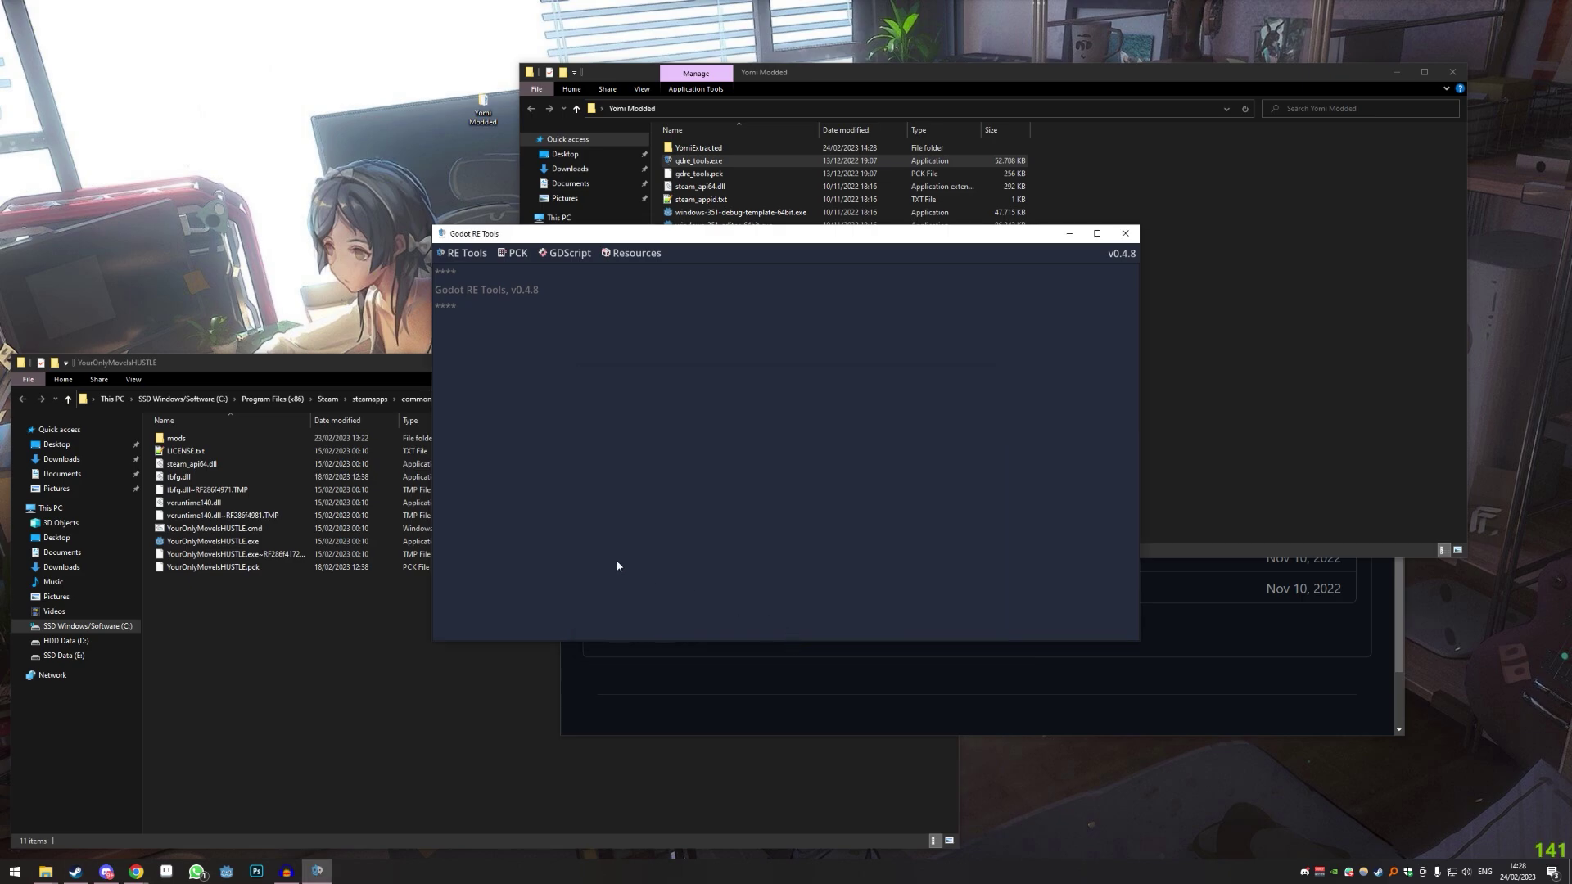
left_click(461, 255)
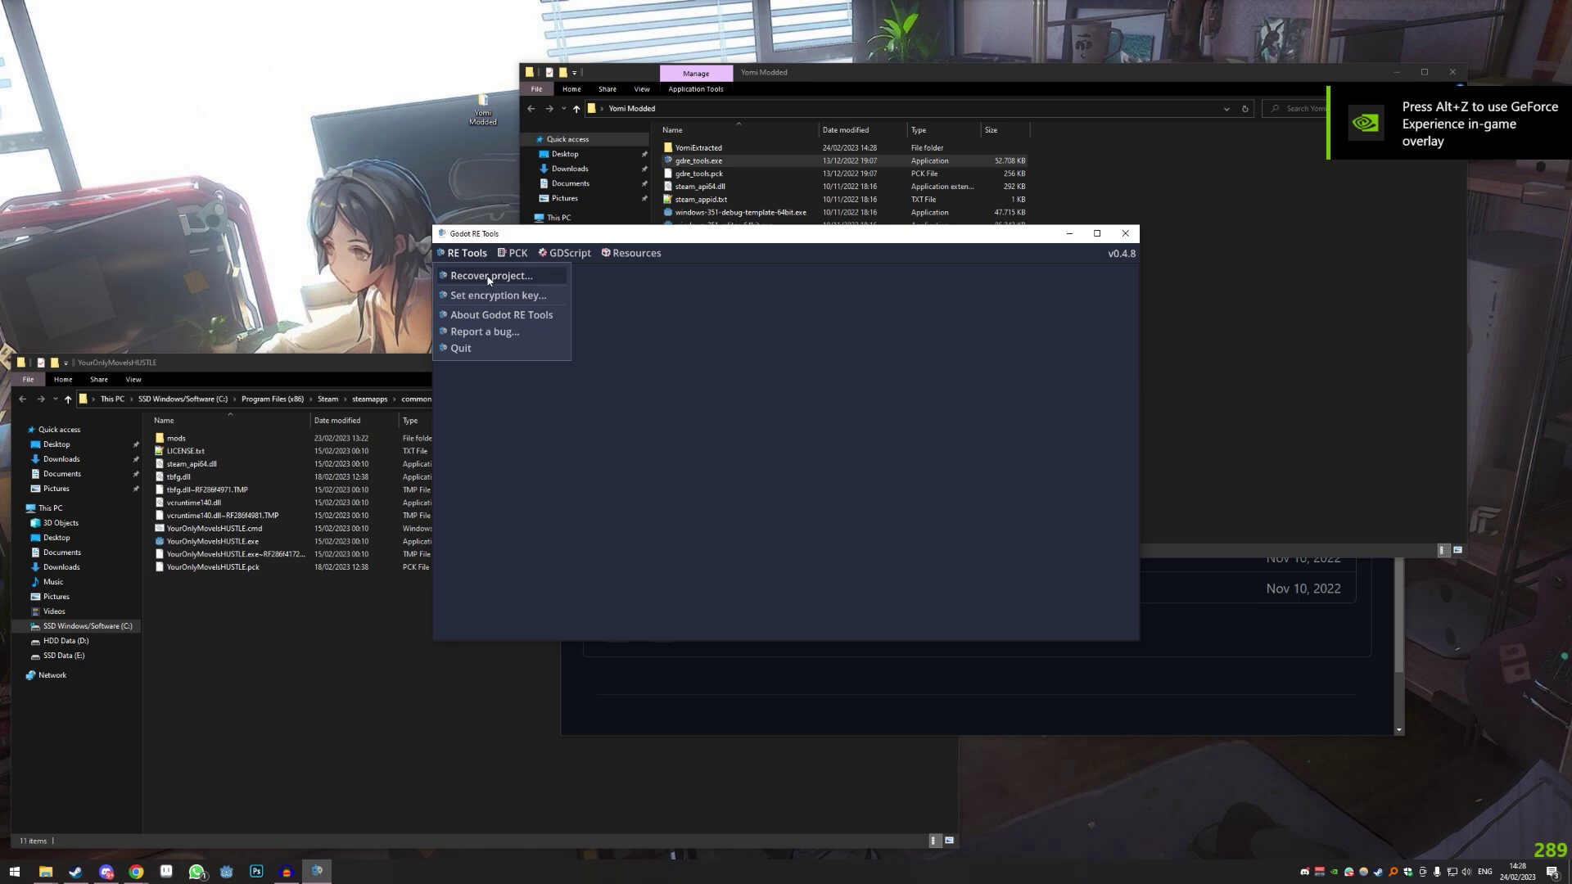
left_click(487, 279)
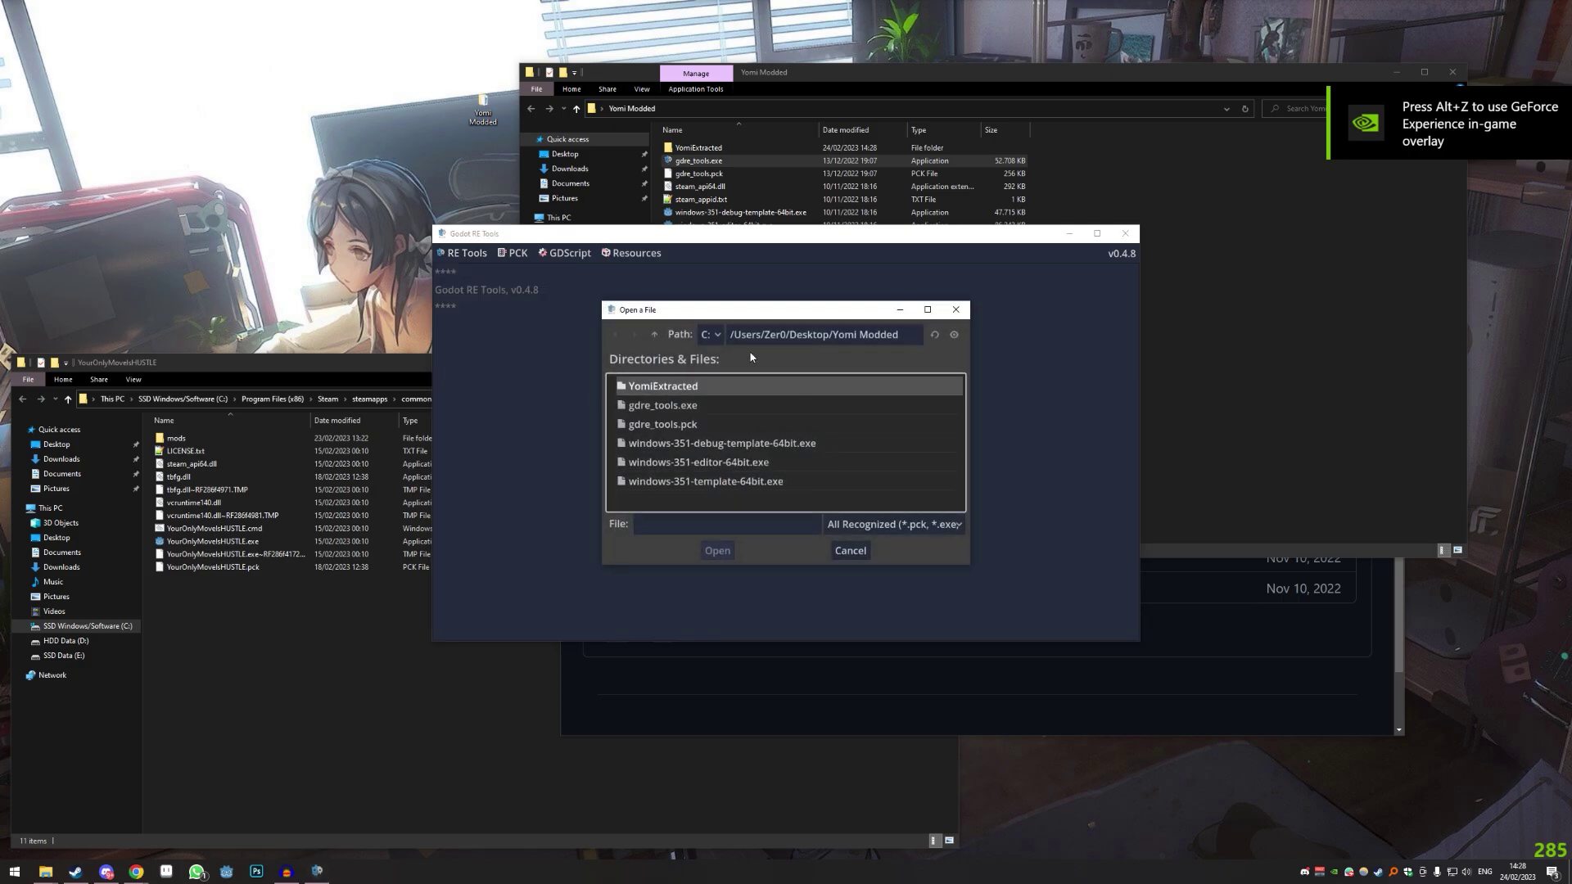
- Open YourOnlyMoveIsHUSTLE.pck from the game's install folder using its pasted path
left_click(363, 412)
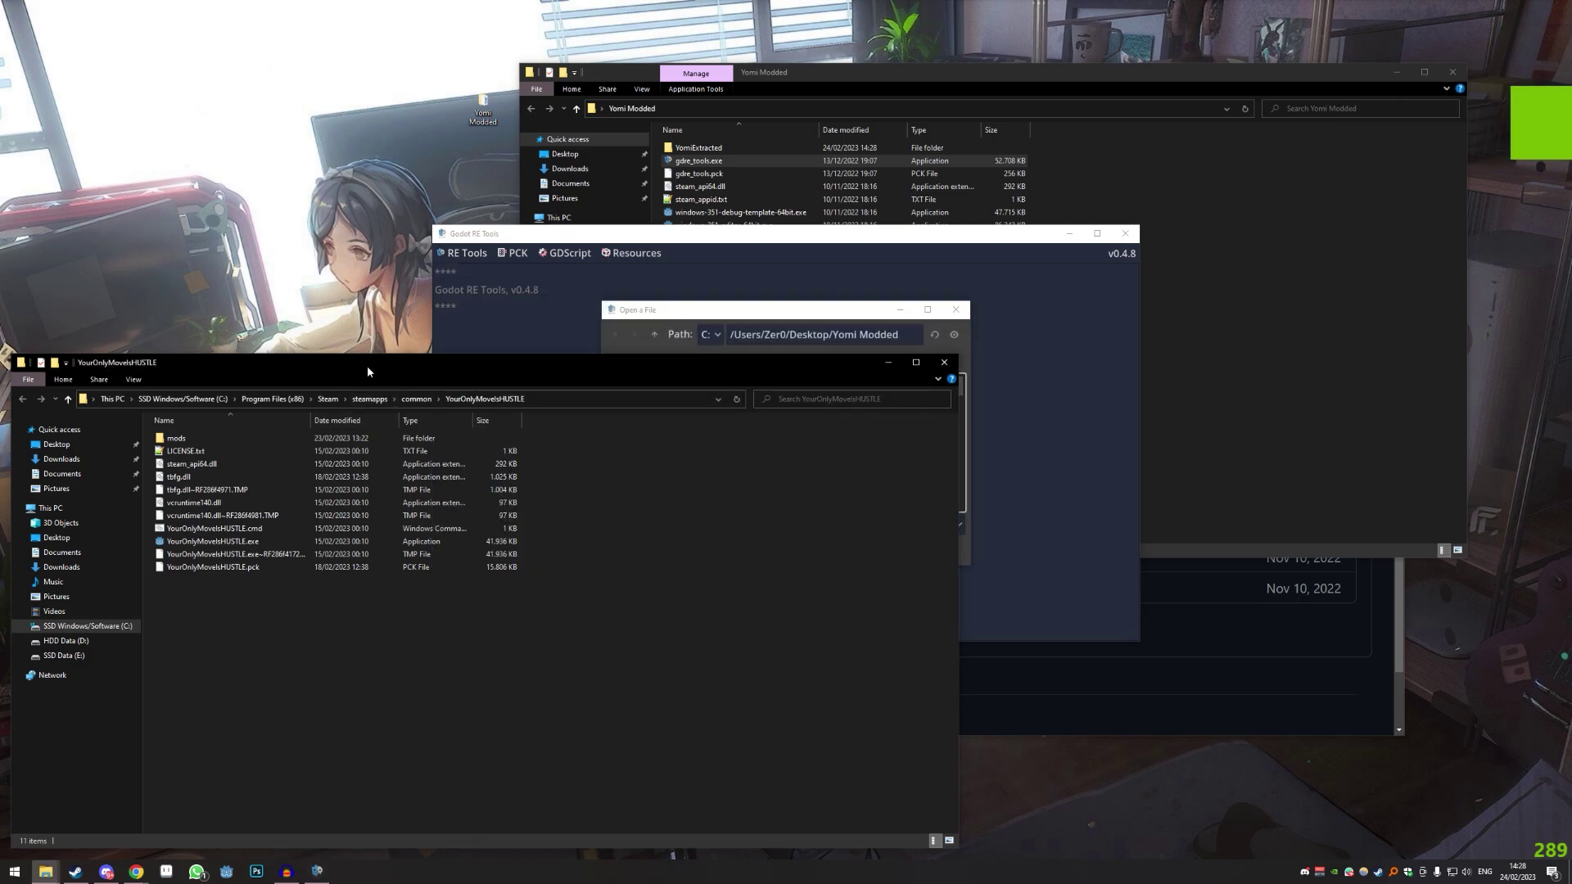
left_click(555, 402)
key("ctrl+c")
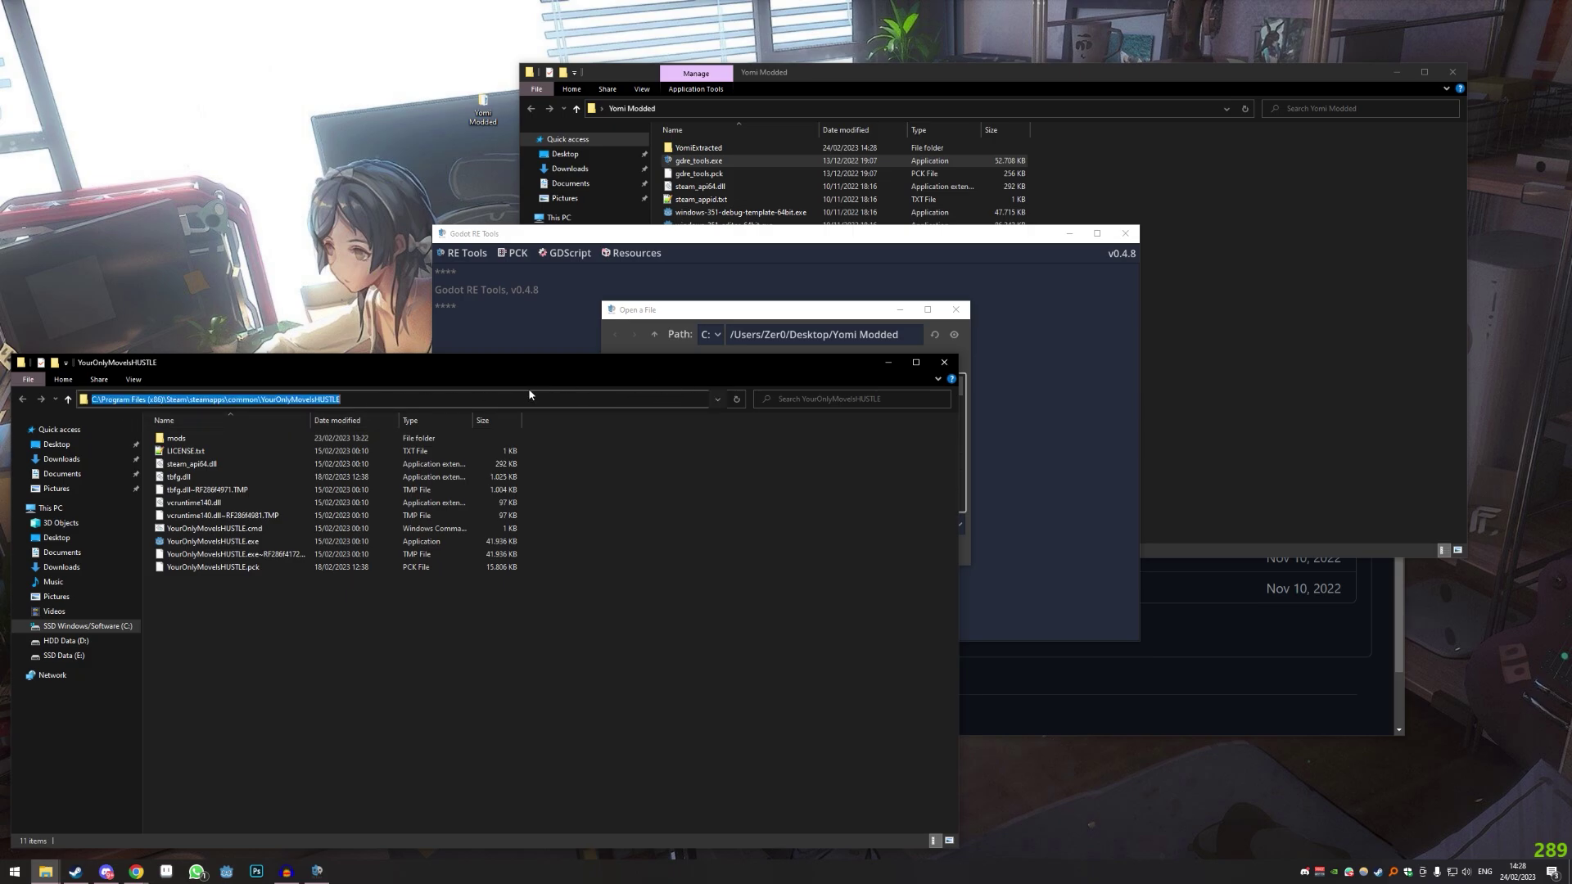
left_click(731, 334)
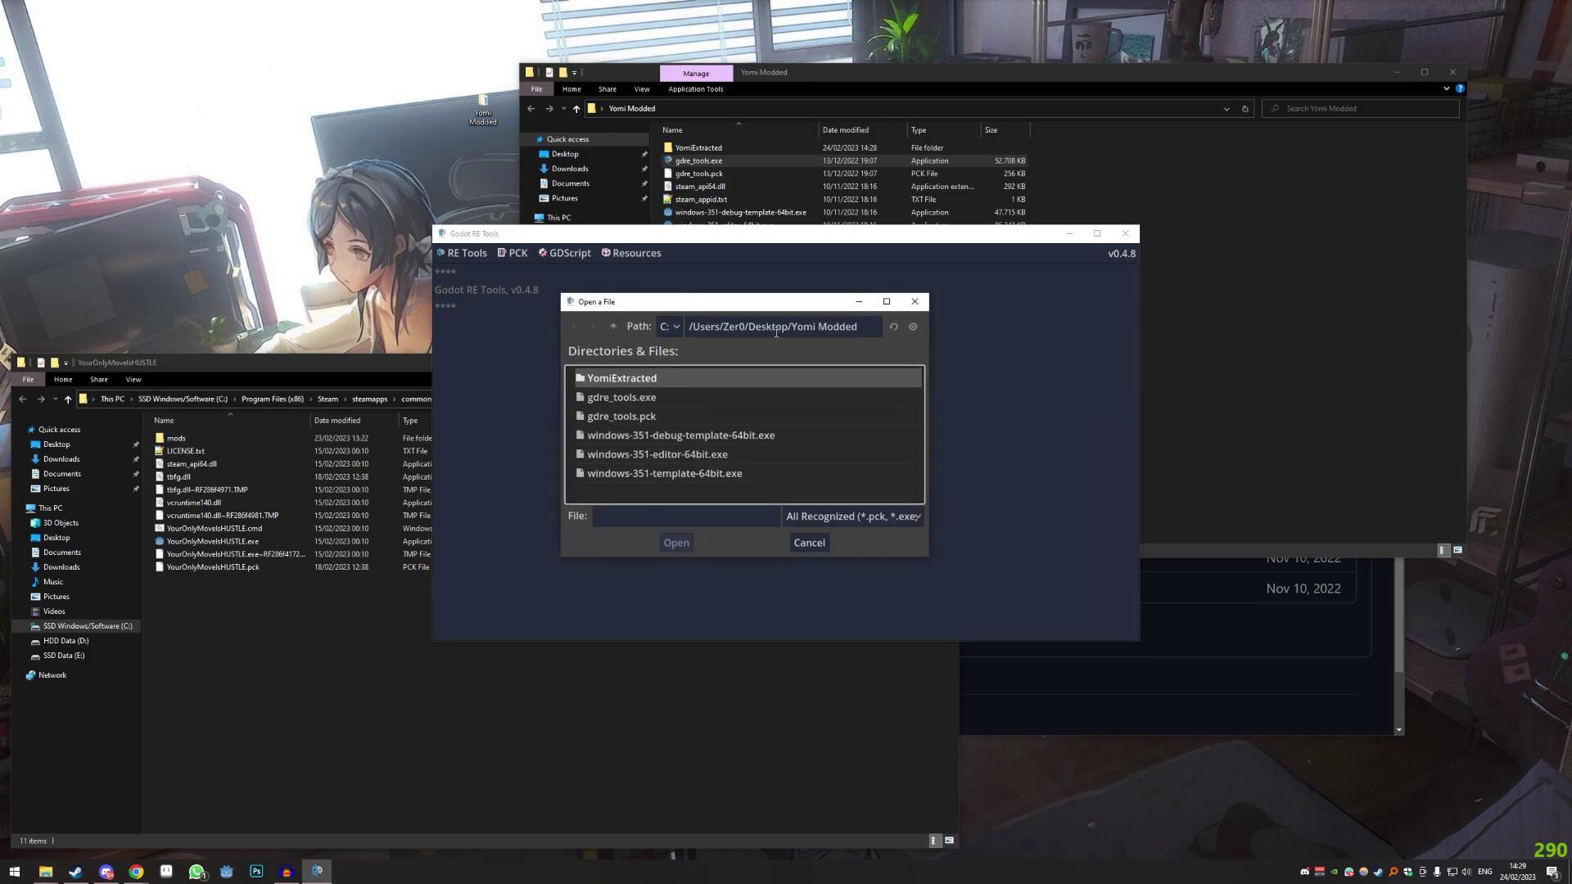
key("ctrl+a")
key("ctrl+v")
key("Return")
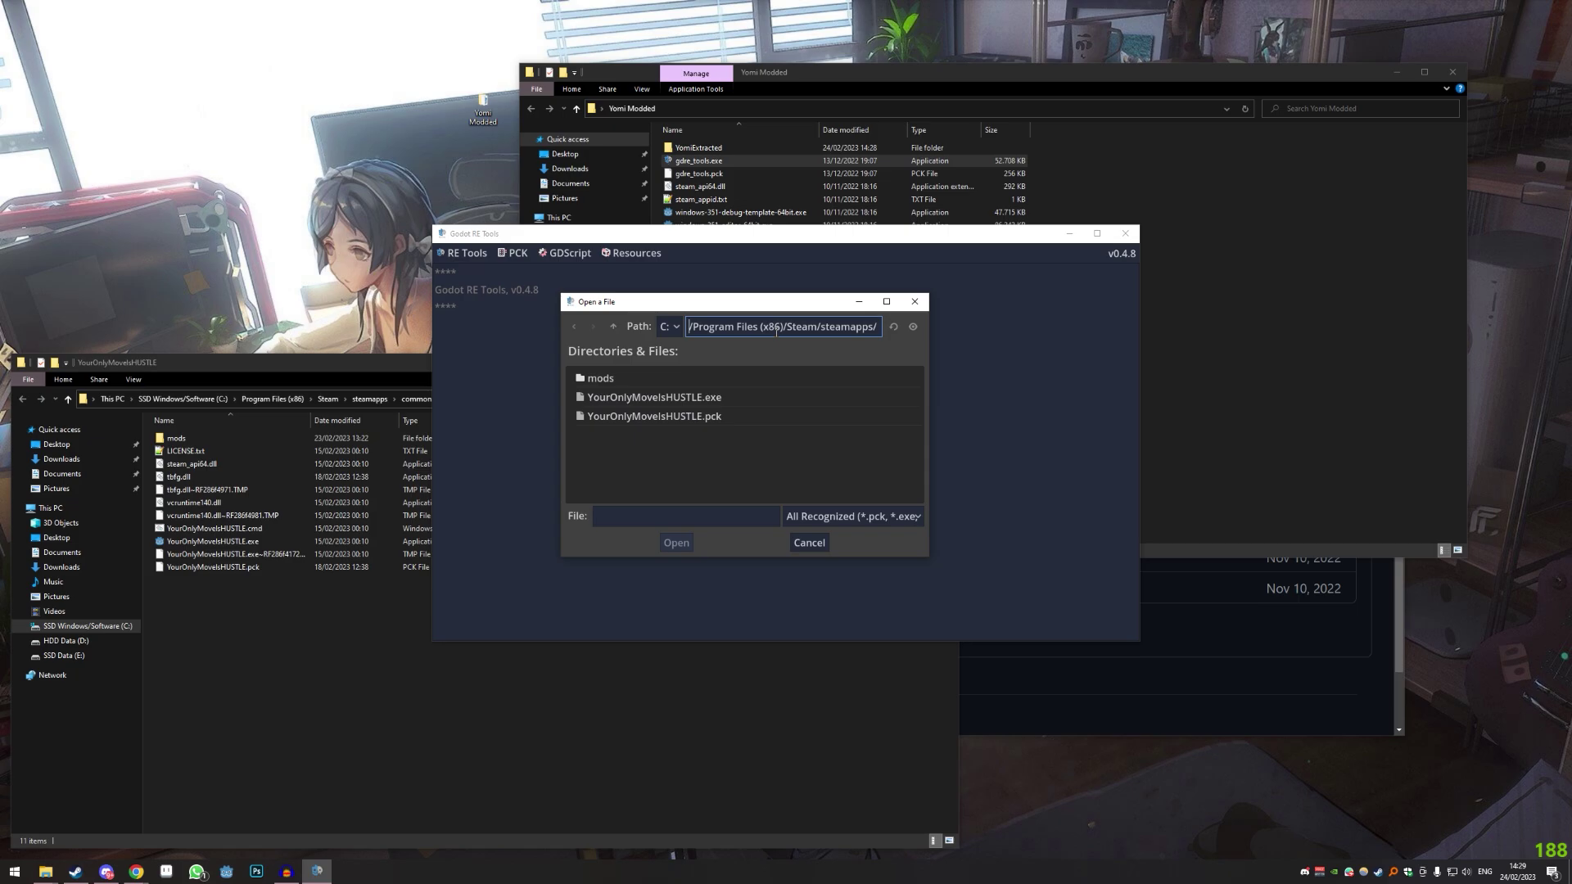
left_click(664, 445)
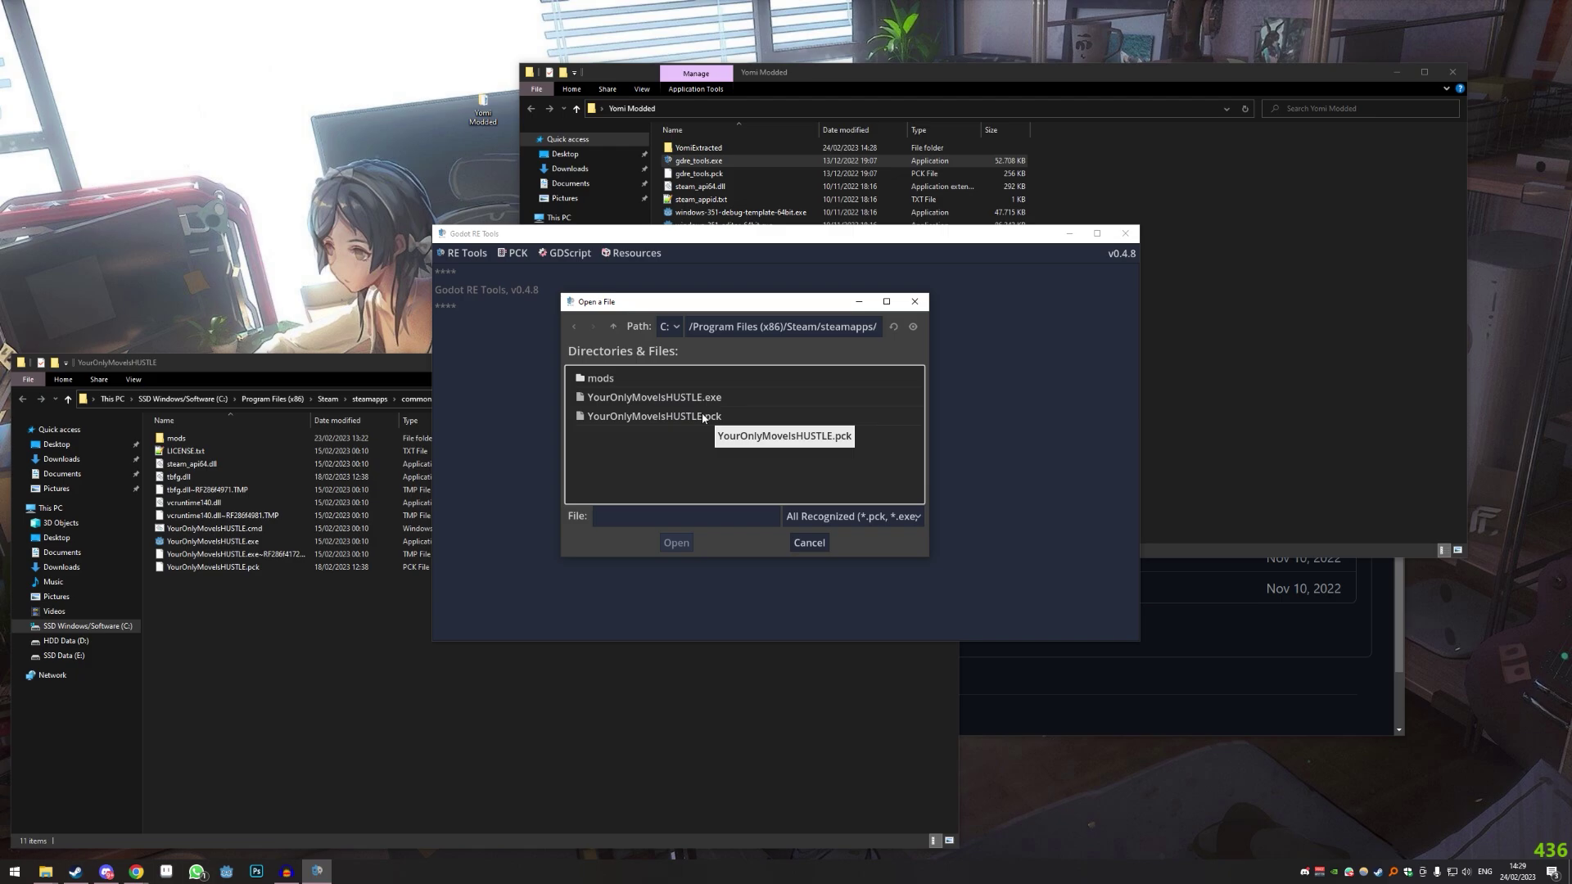
left_click(694, 417)
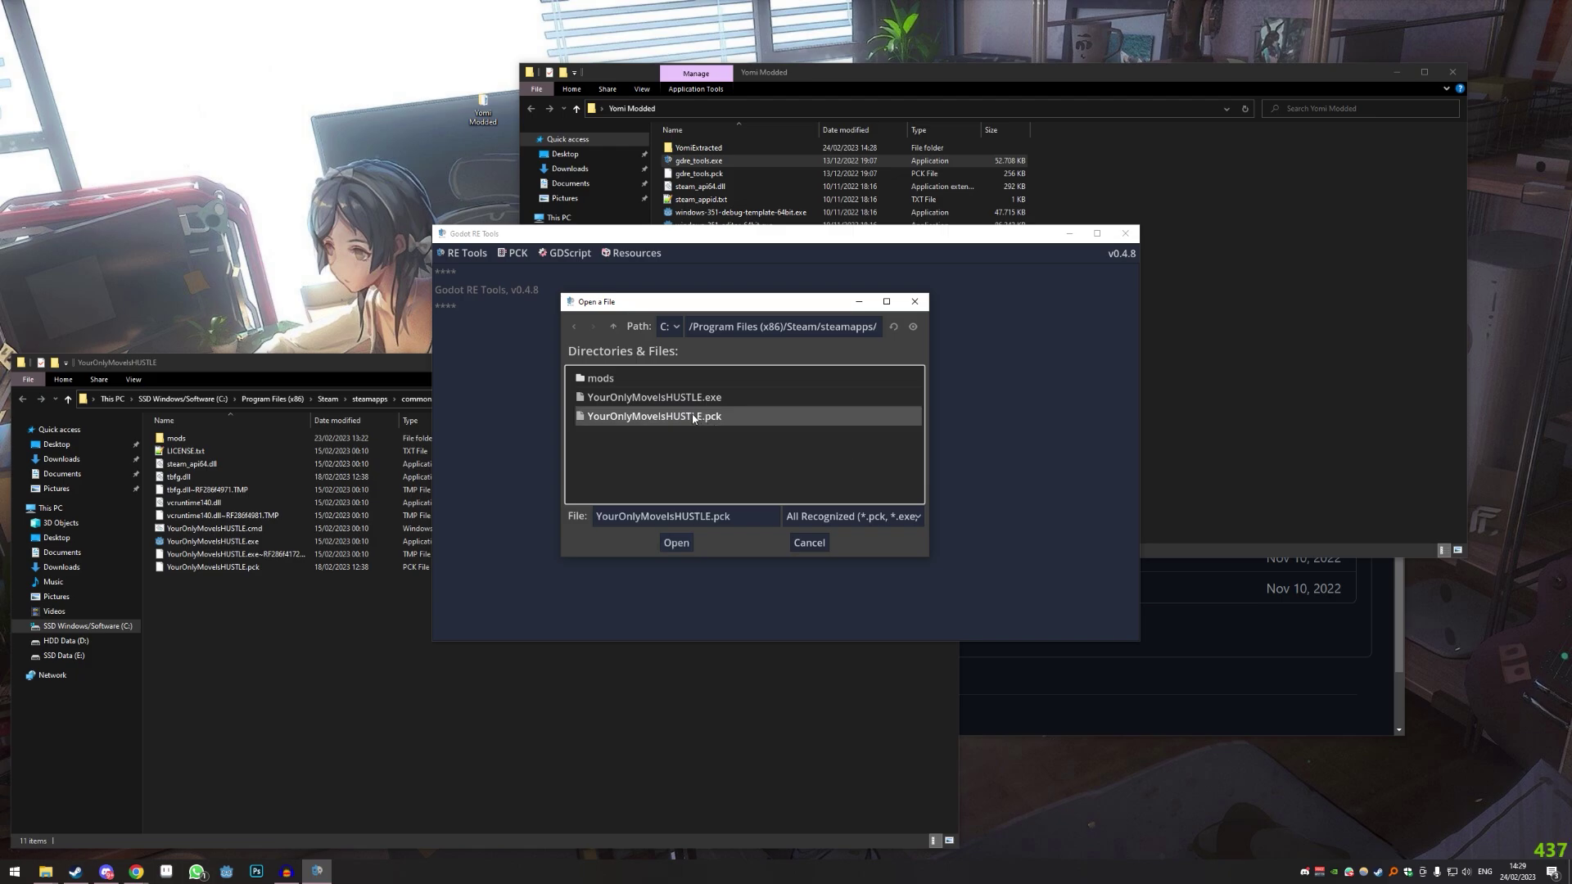
left_click(678, 545)
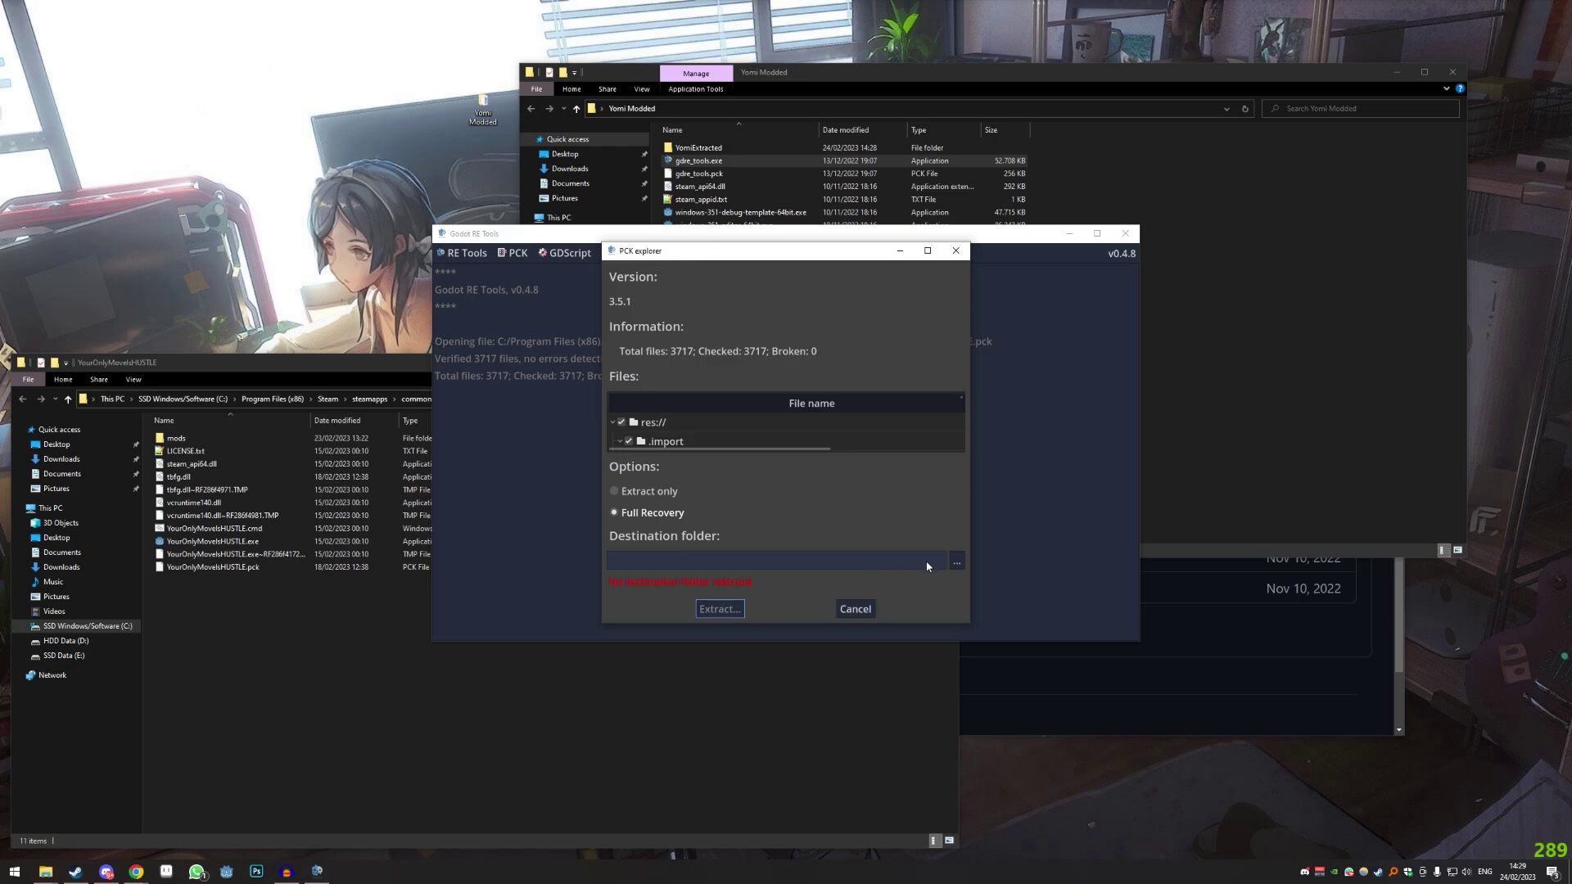
- Set the recovery destination folder to the pasted YomiExtracted path
left_click(1206, 287)
left_click(720, 150)
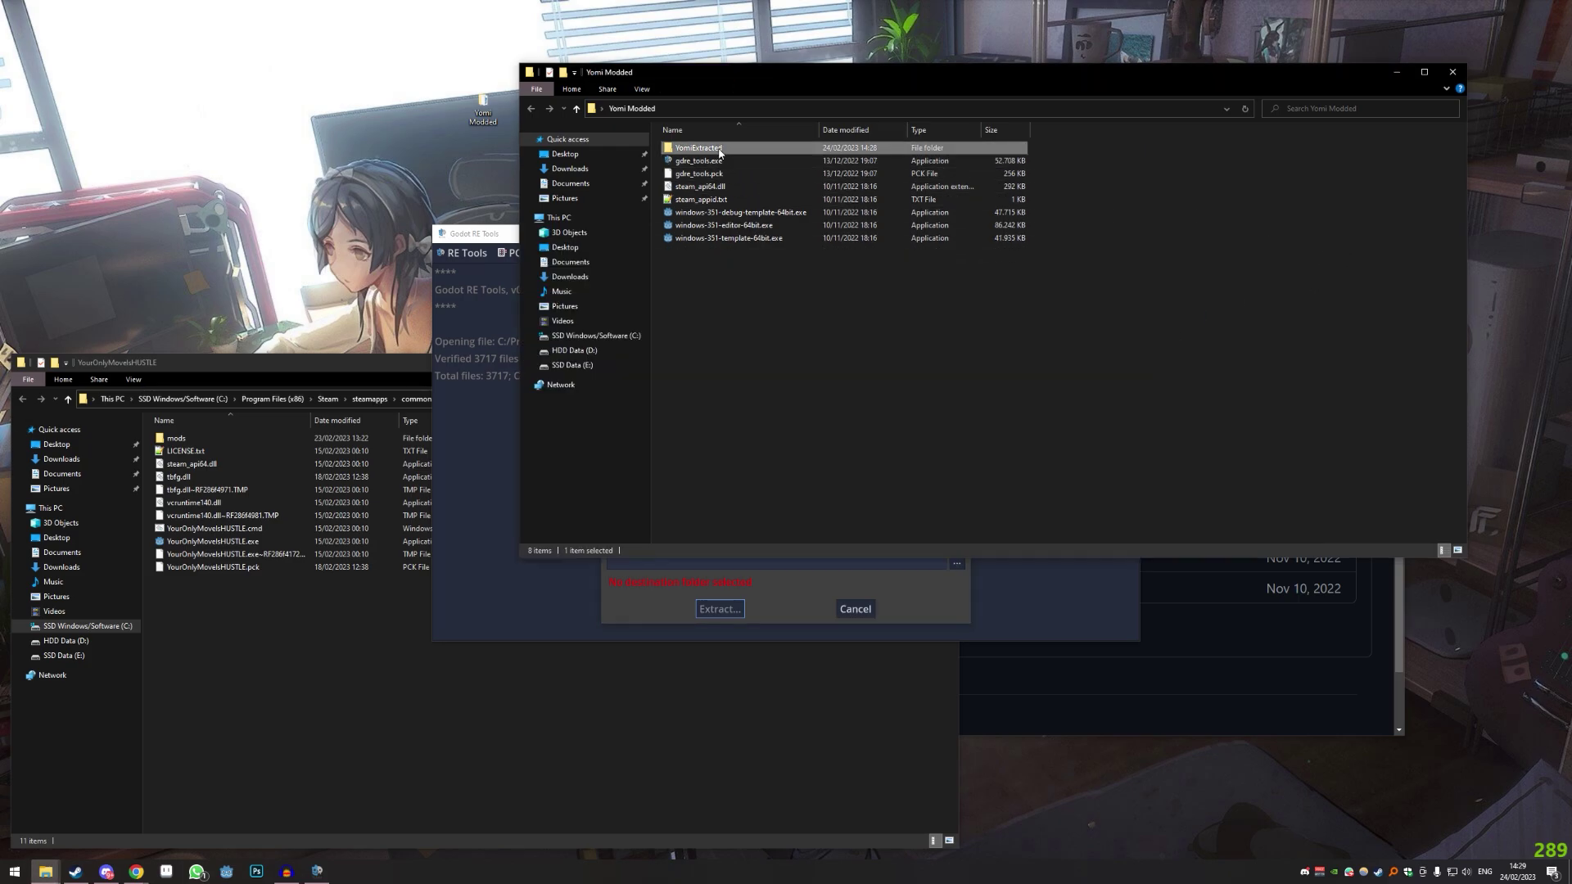
double_click(719, 150)
left_click(730, 108)
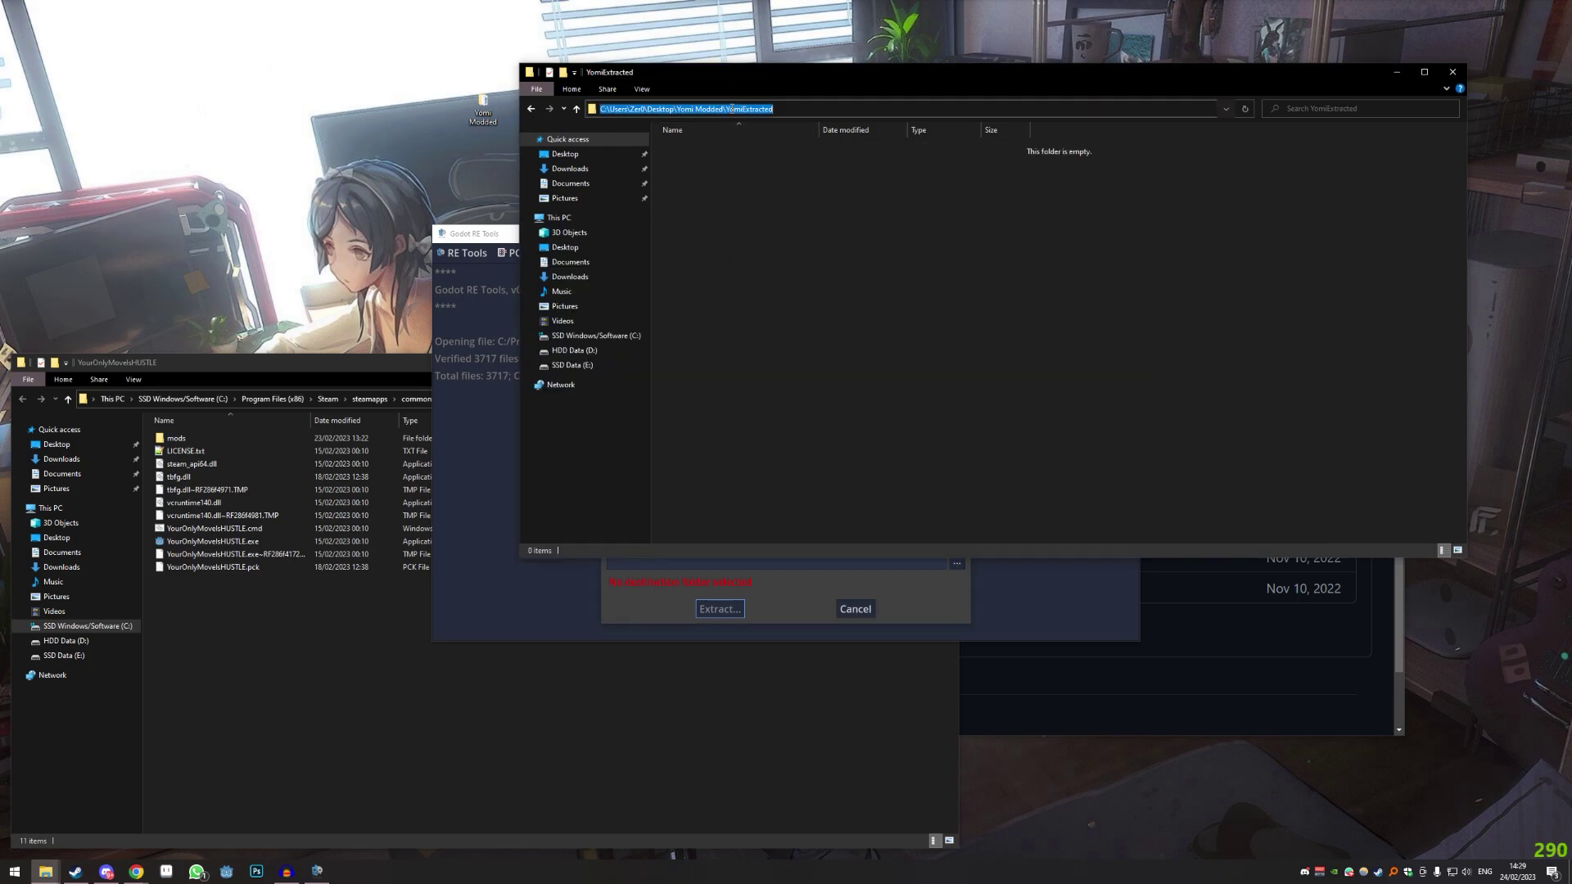
left_click(645, 583)
left_click(652, 560)
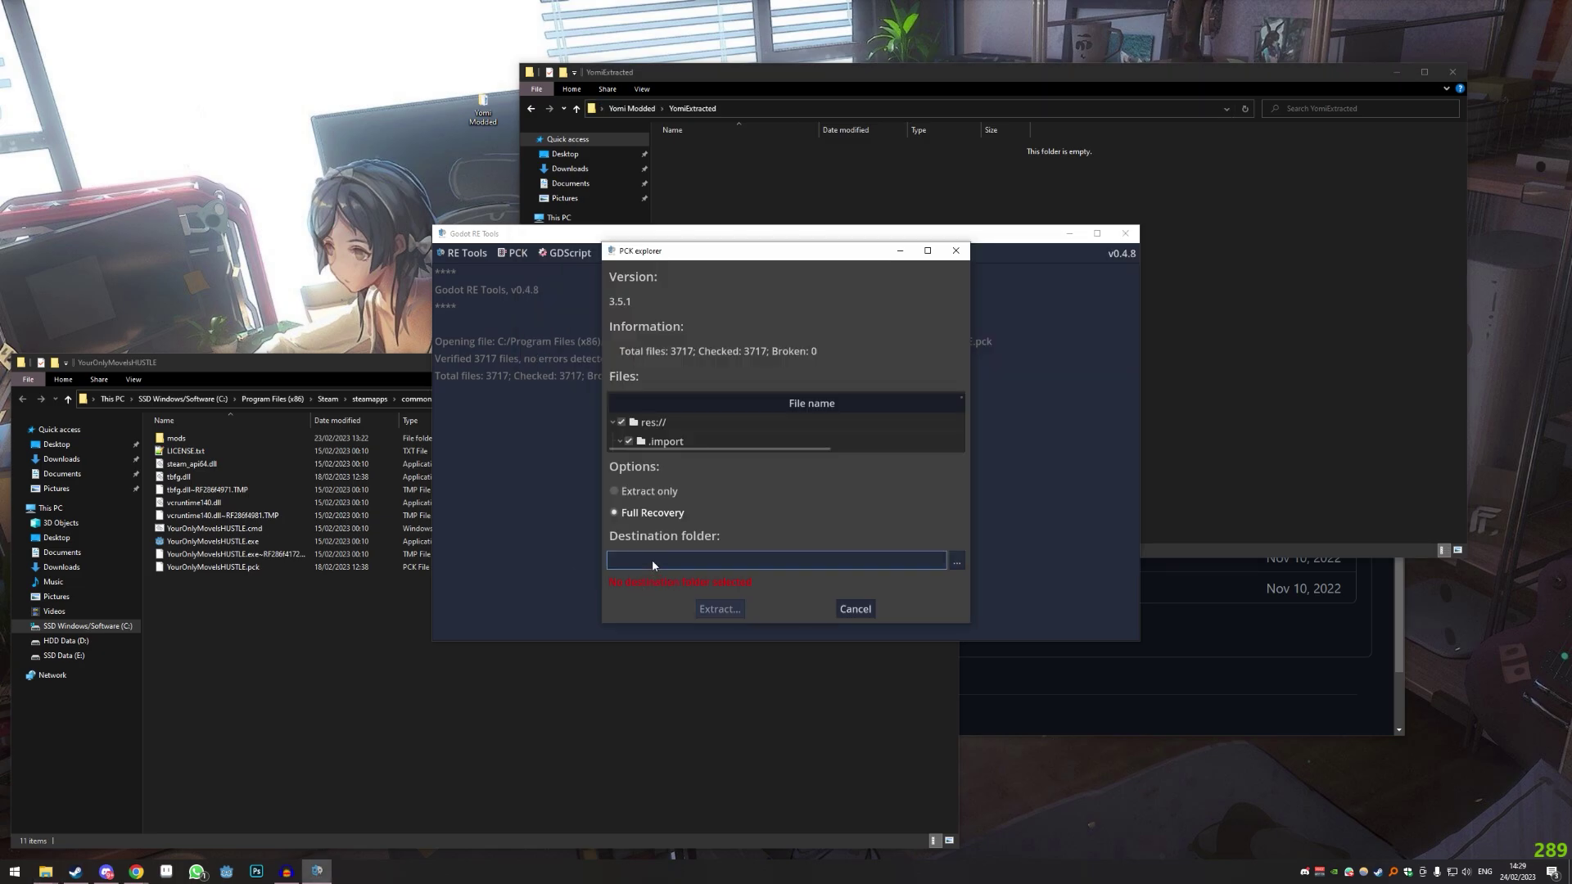
left_click(957, 562)
double_click(766, 331)
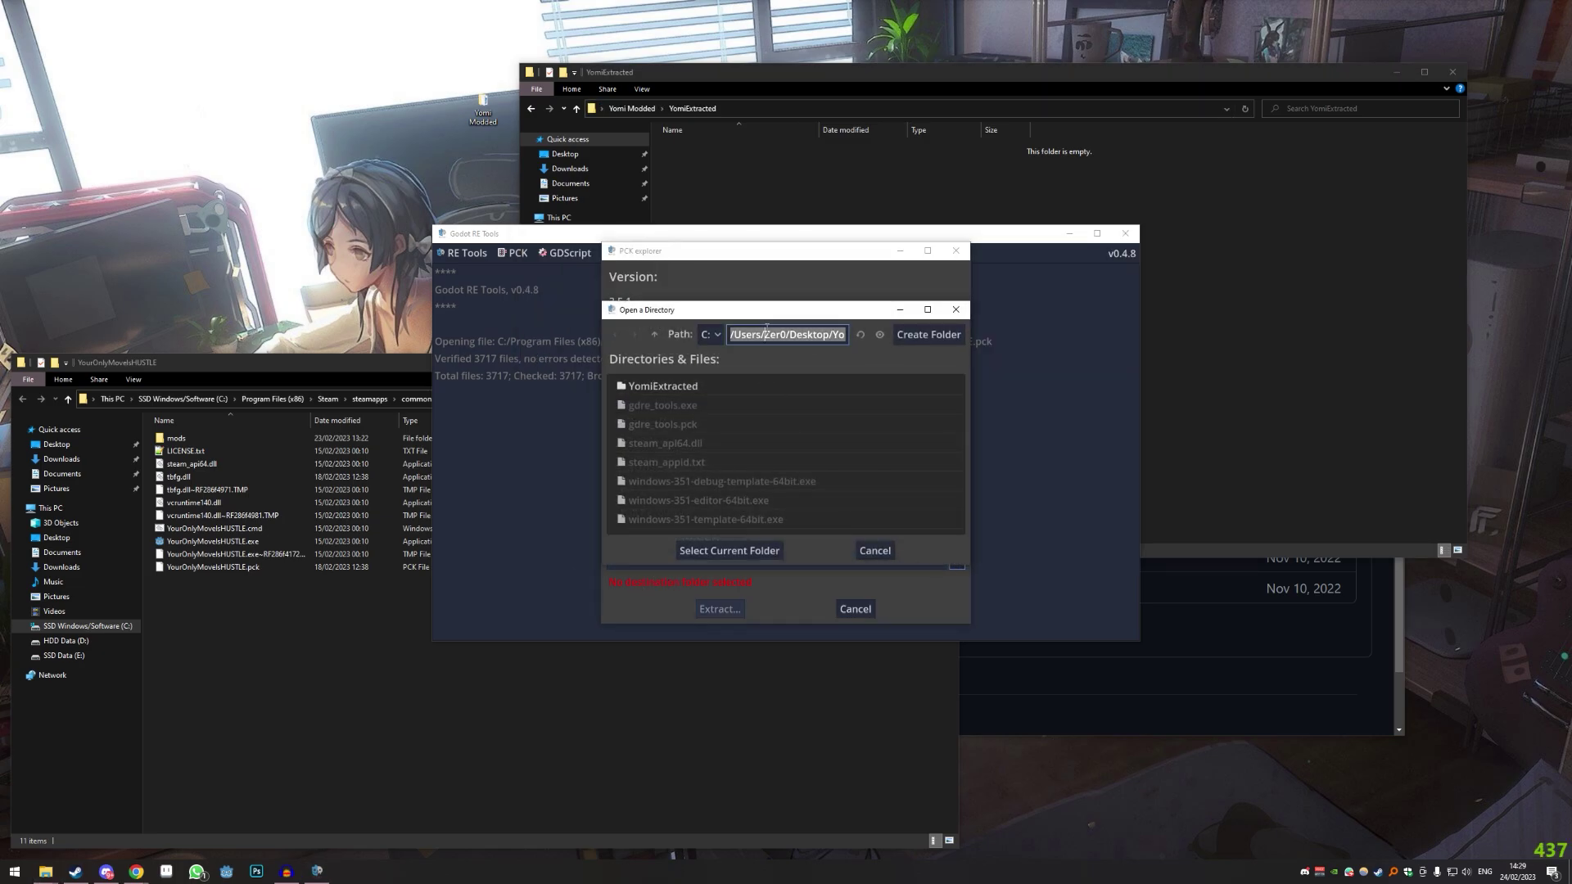
key("ctrl+v")
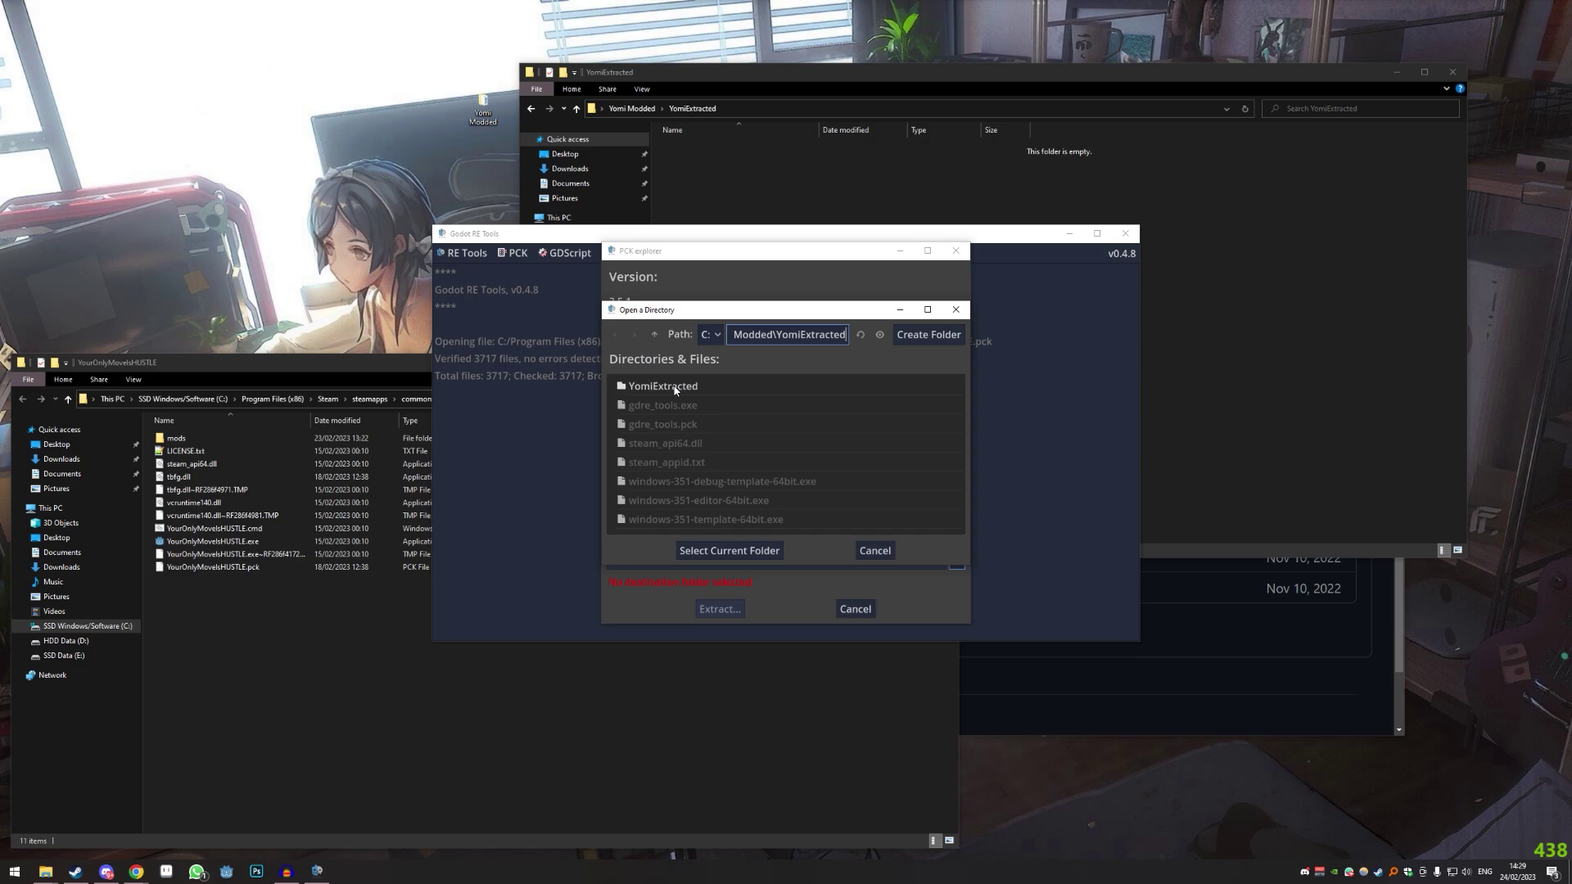
left_click(714, 554)
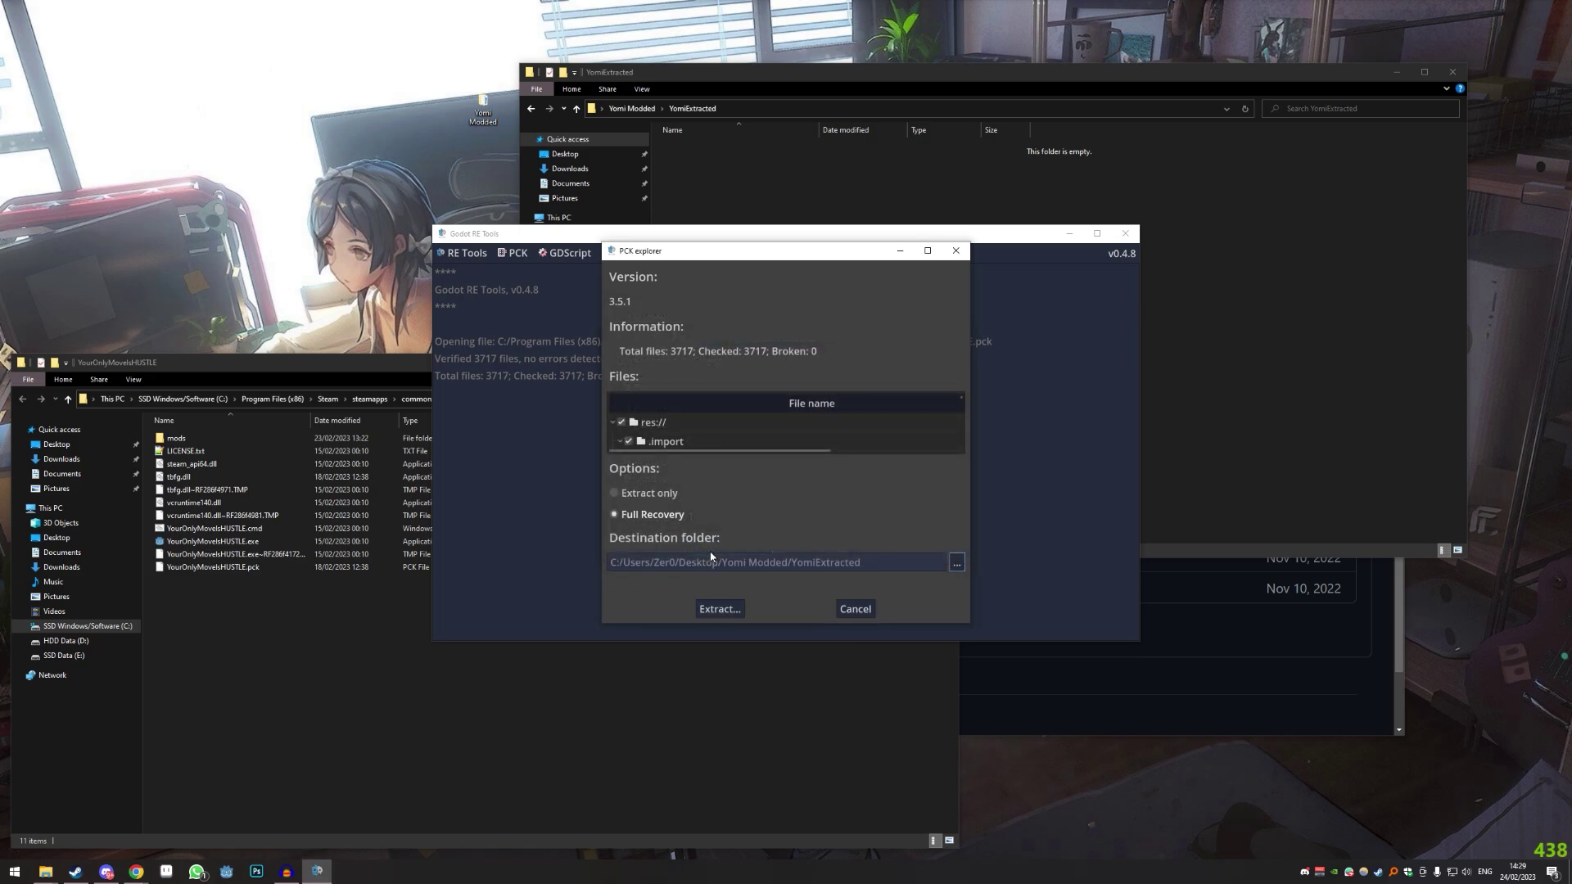
- Run the extraction and read the report's summary counts, including 15 not converted
left_click(719, 609)
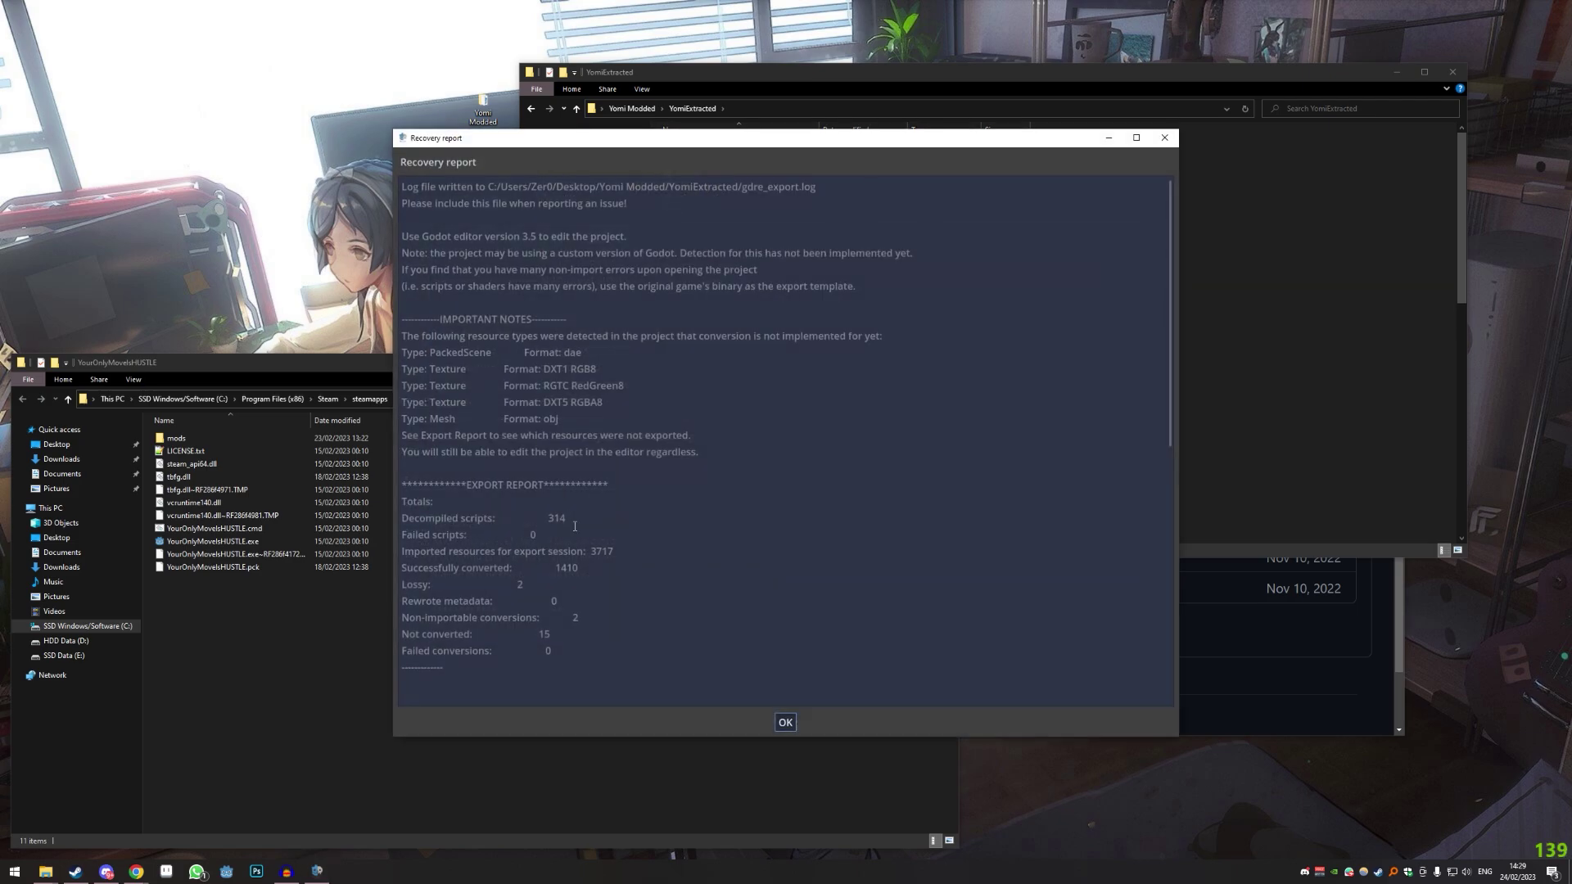
scroll(604, 546, "down", 2)
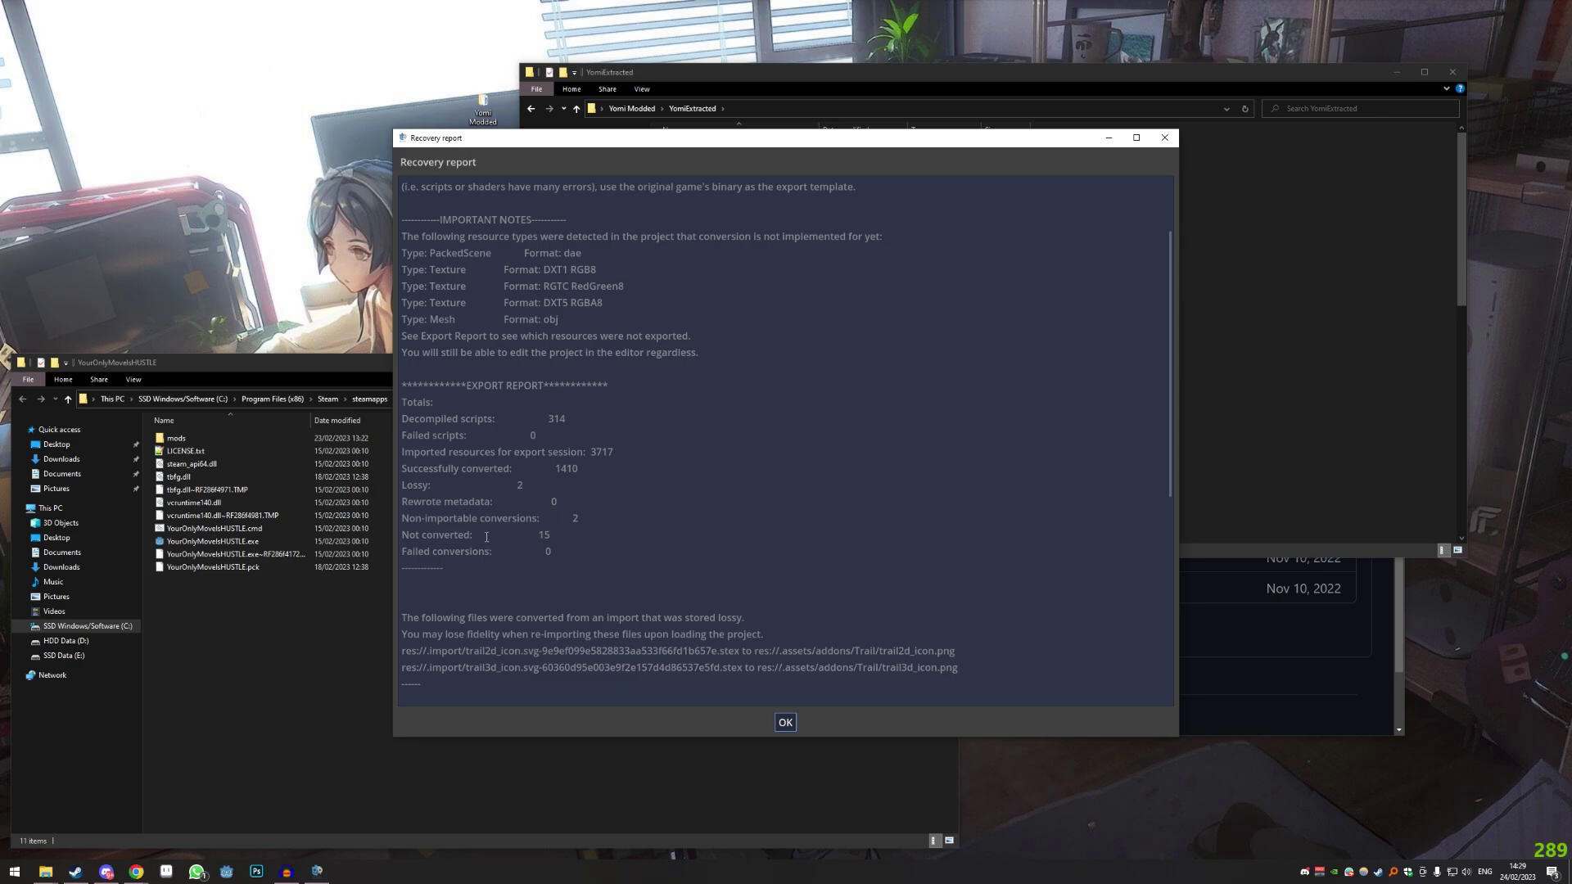
left_click_drag(551, 536, 482, 486)
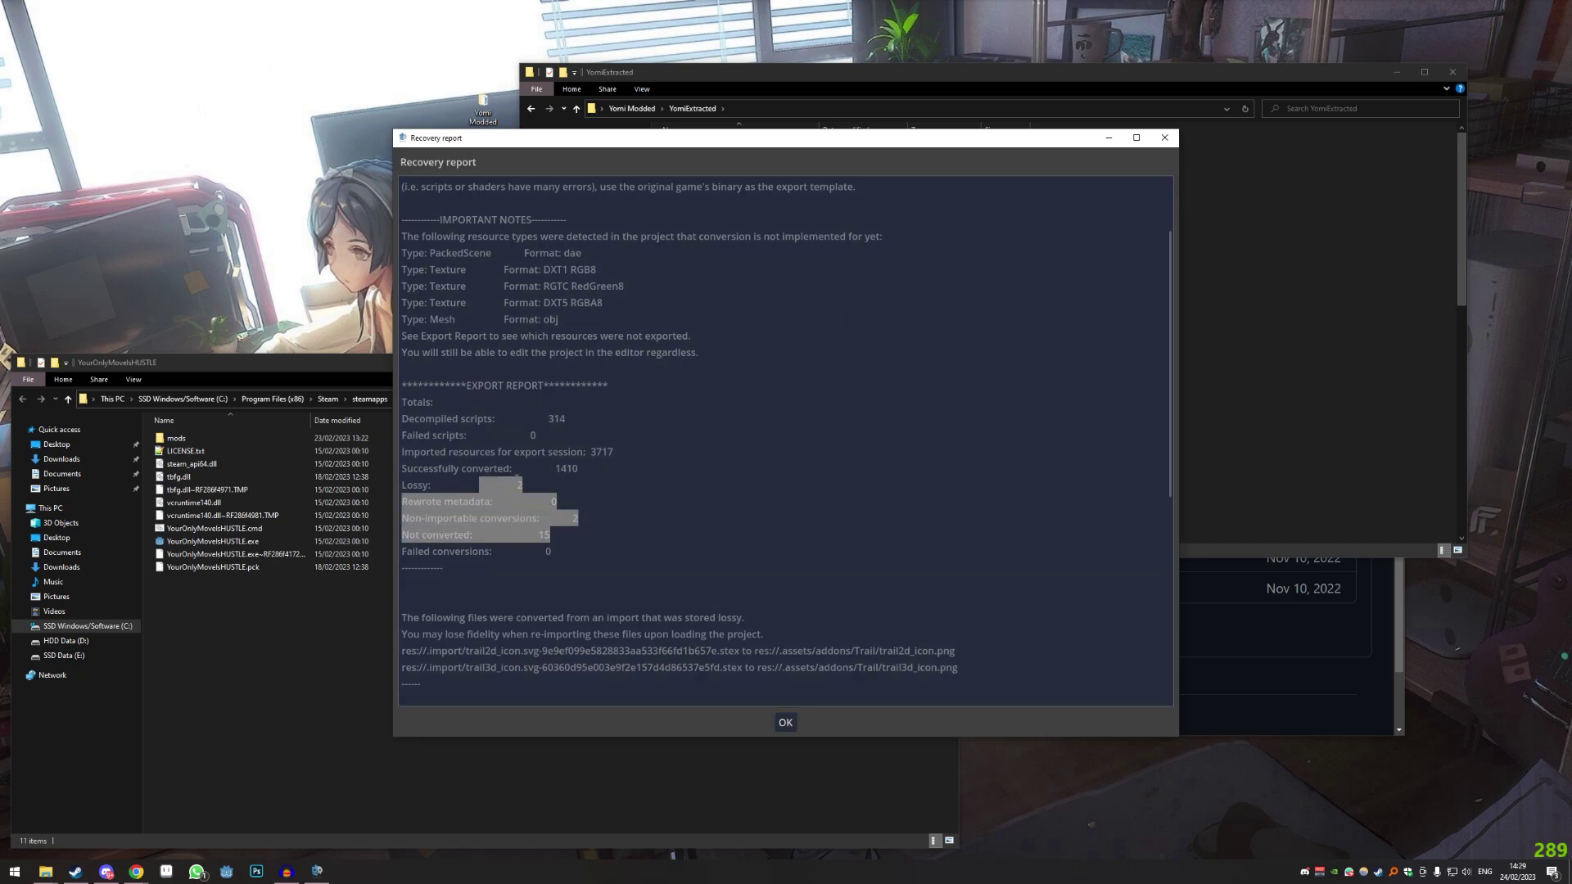
left_click(531, 479)
double_click(540, 536)
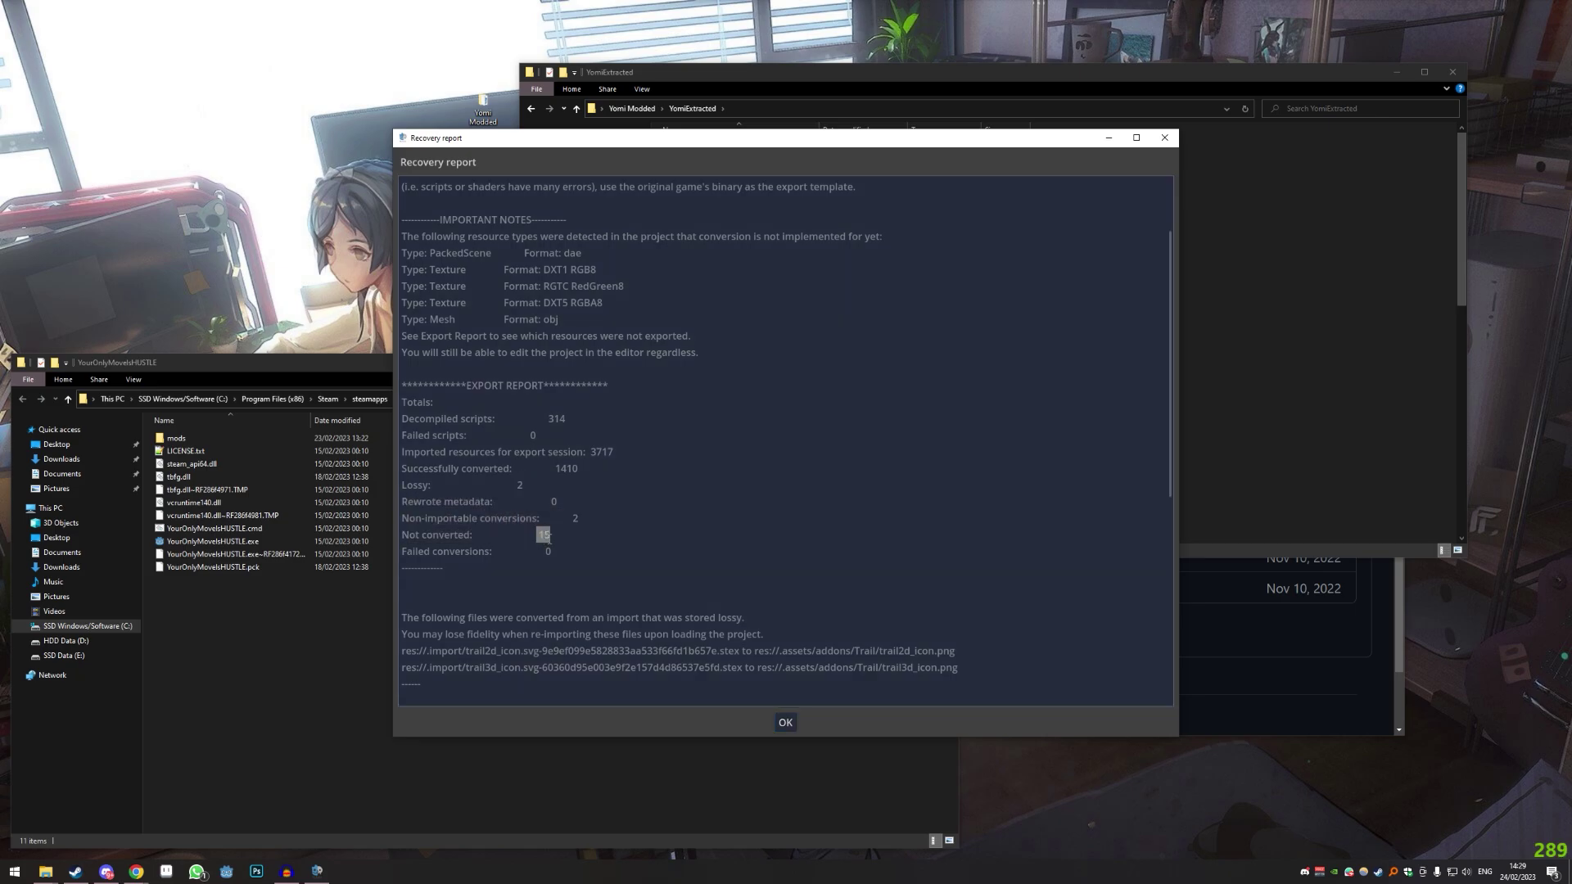
scroll(584, 536, "down", 7)
scroll(751, 533, "down", 1)
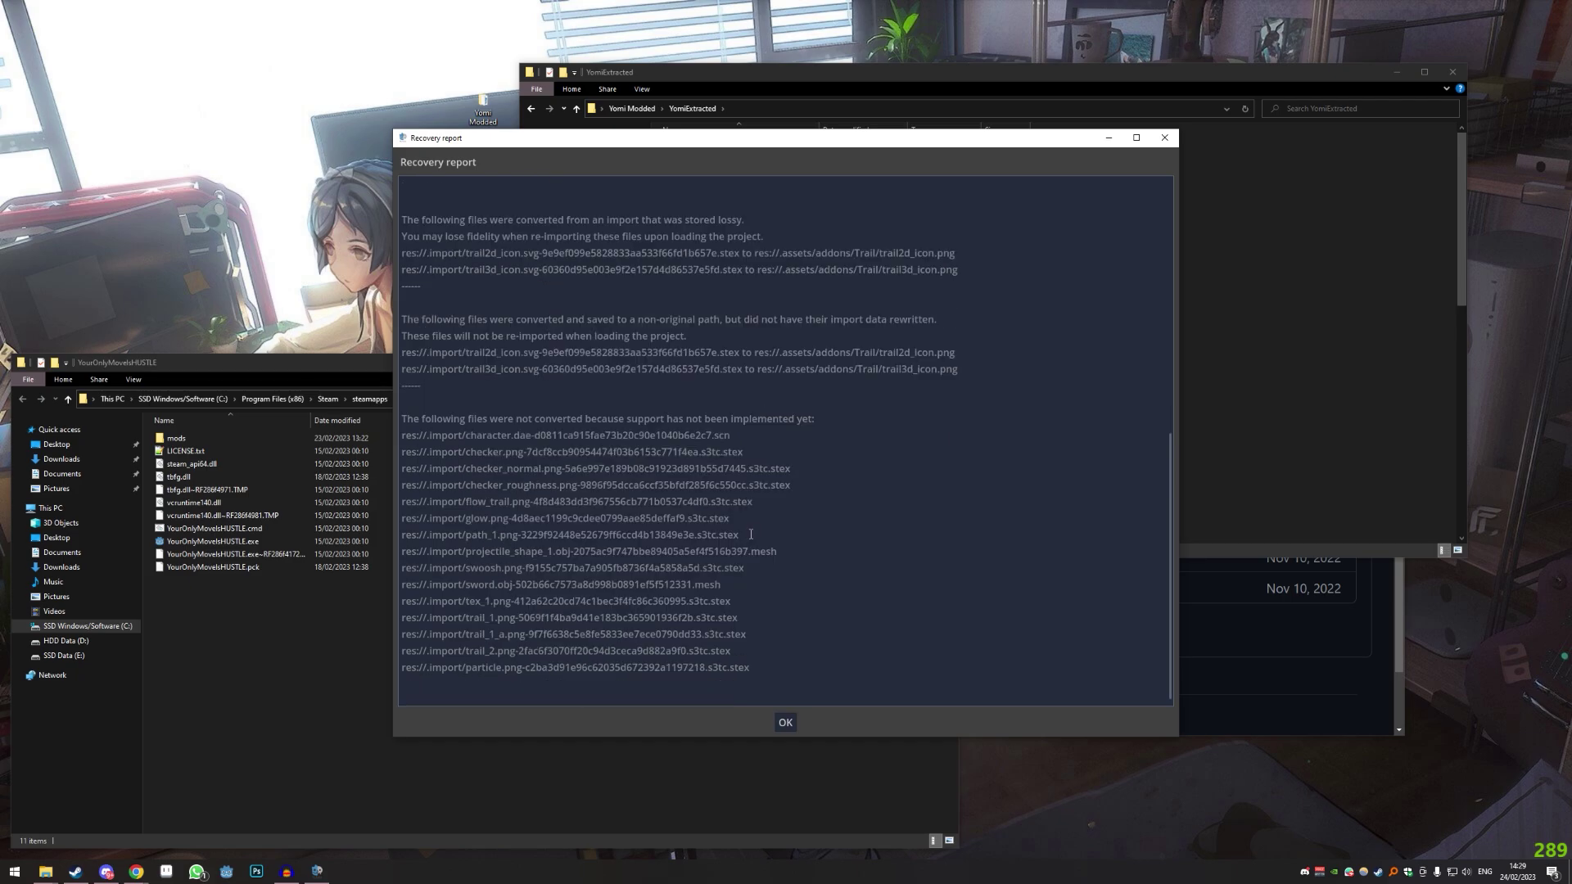
- Review the trail icon notes and log path, then close the recovery report
left_click_drag(757, 677, 637, 418)
scroll(992, 525, "up", 3)
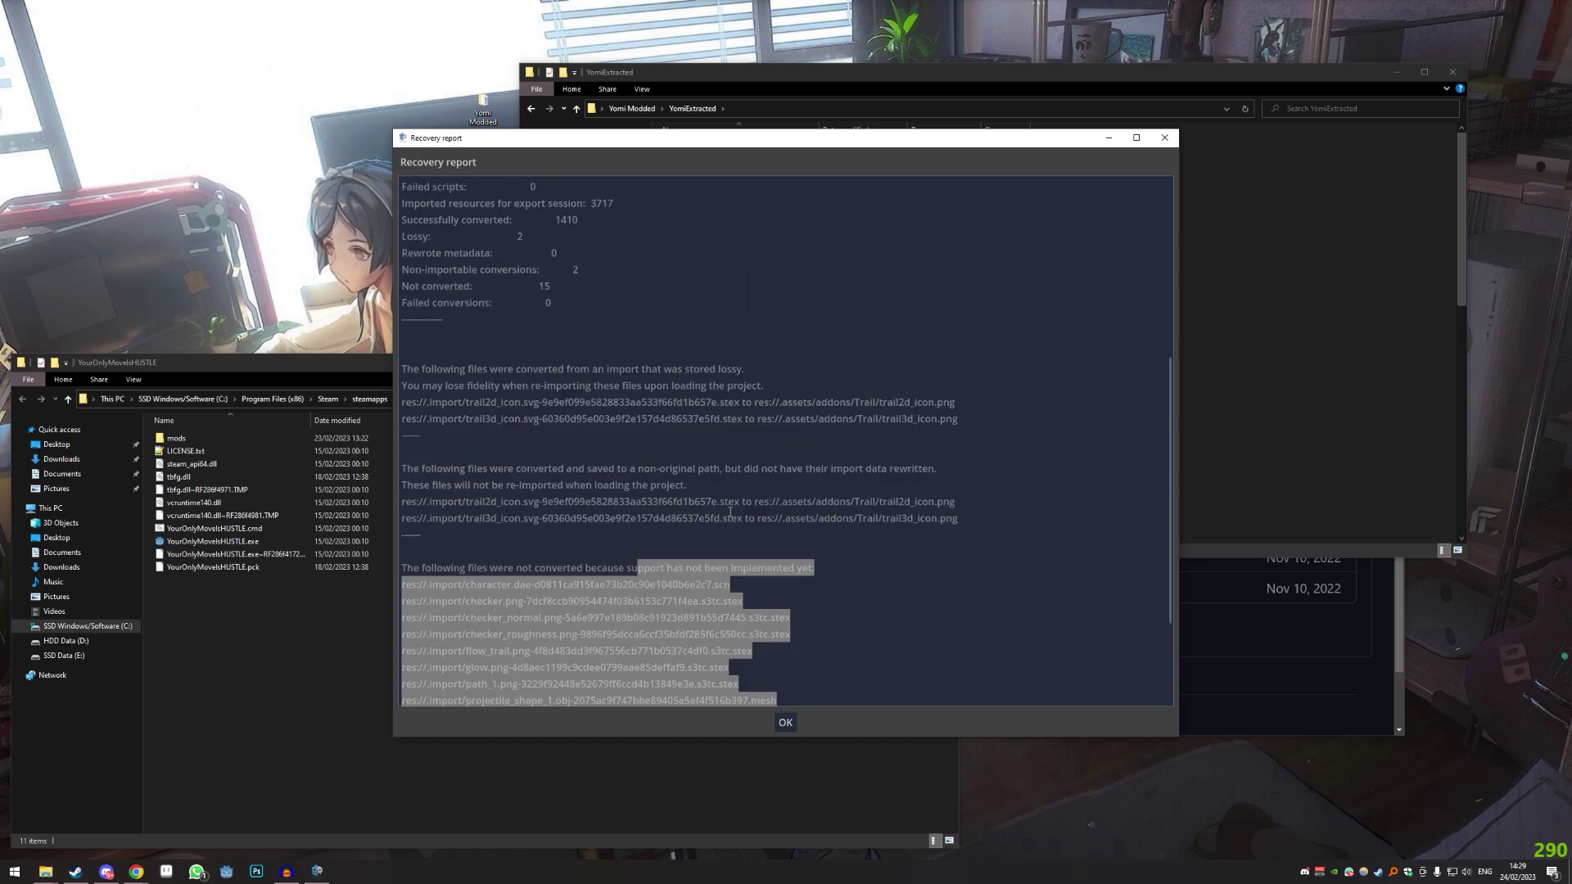
left_click_drag(992, 525, 689, 402)
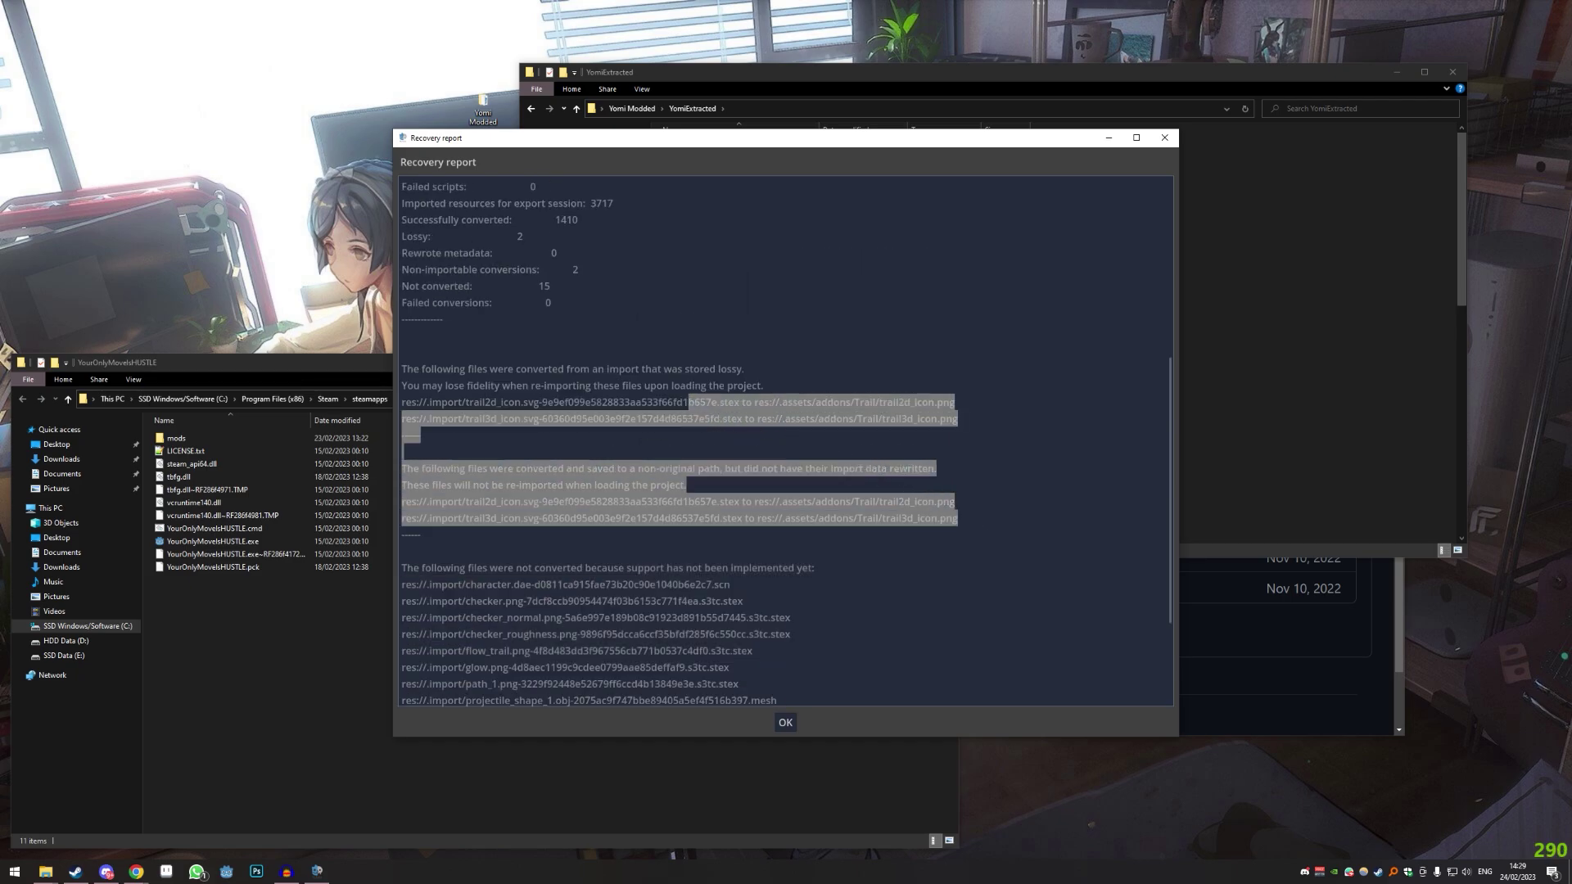
left_click(829, 395)
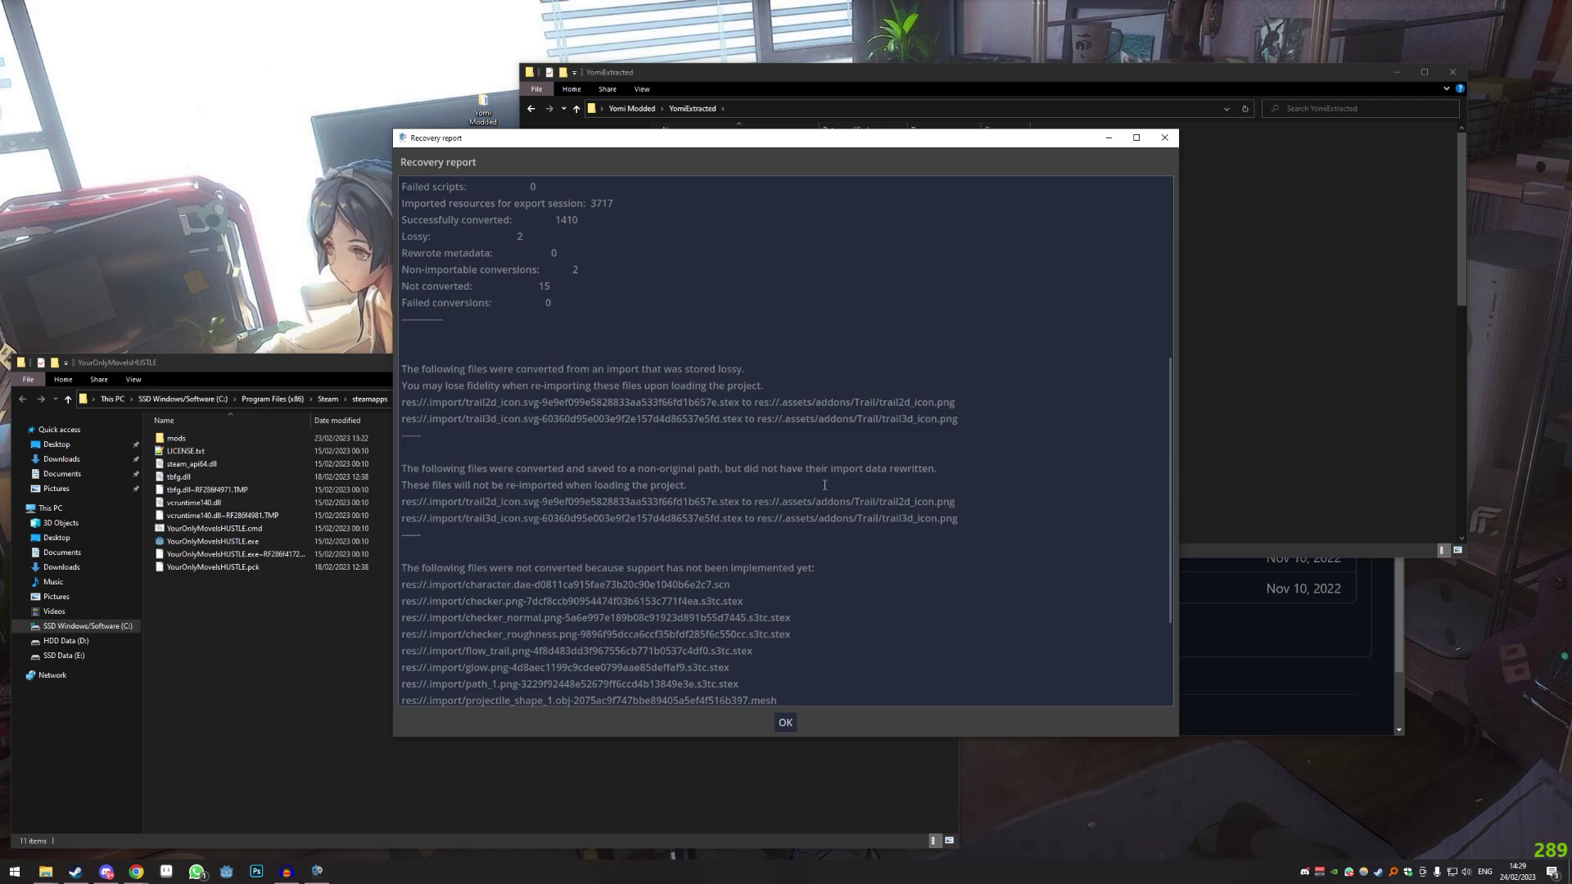
scroll(629, 521, "up", 3)
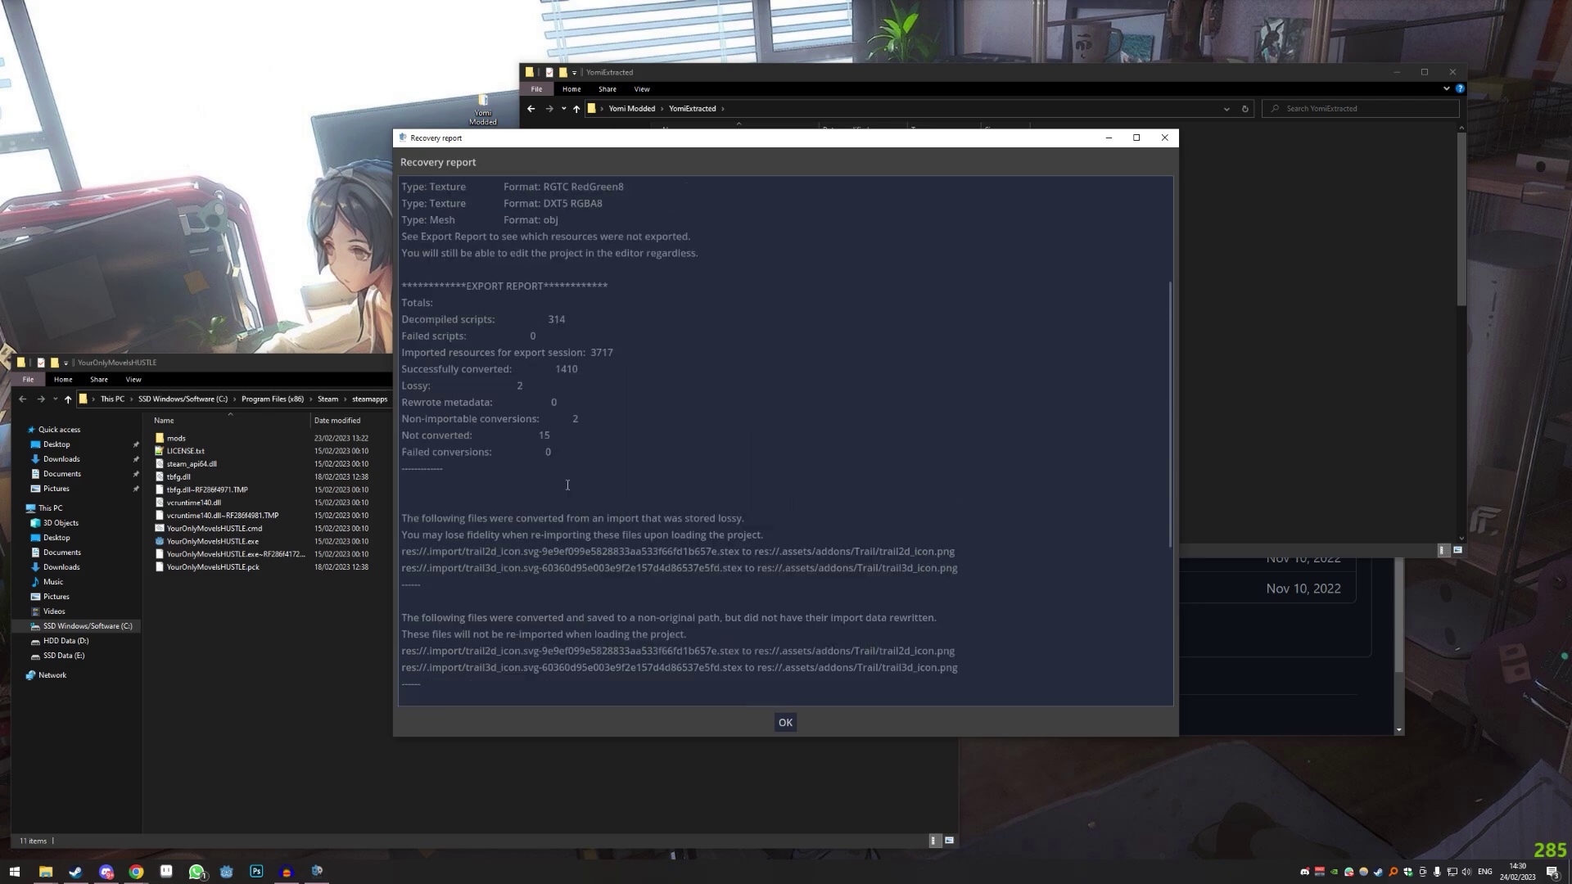
scroll(605, 524, "up", 5)
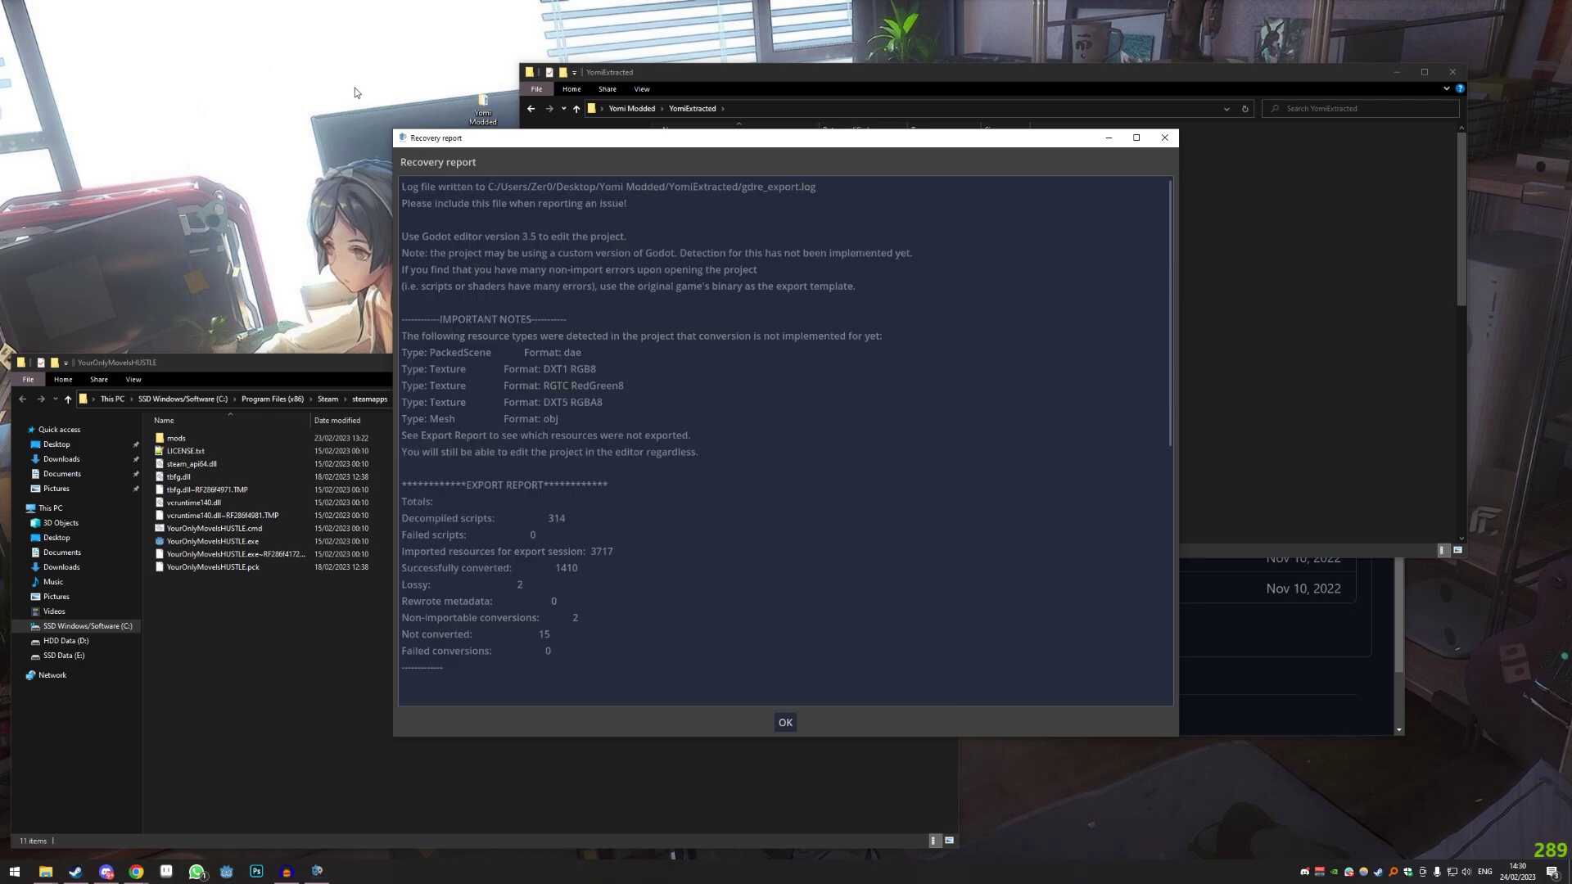
left_click(1164, 137)
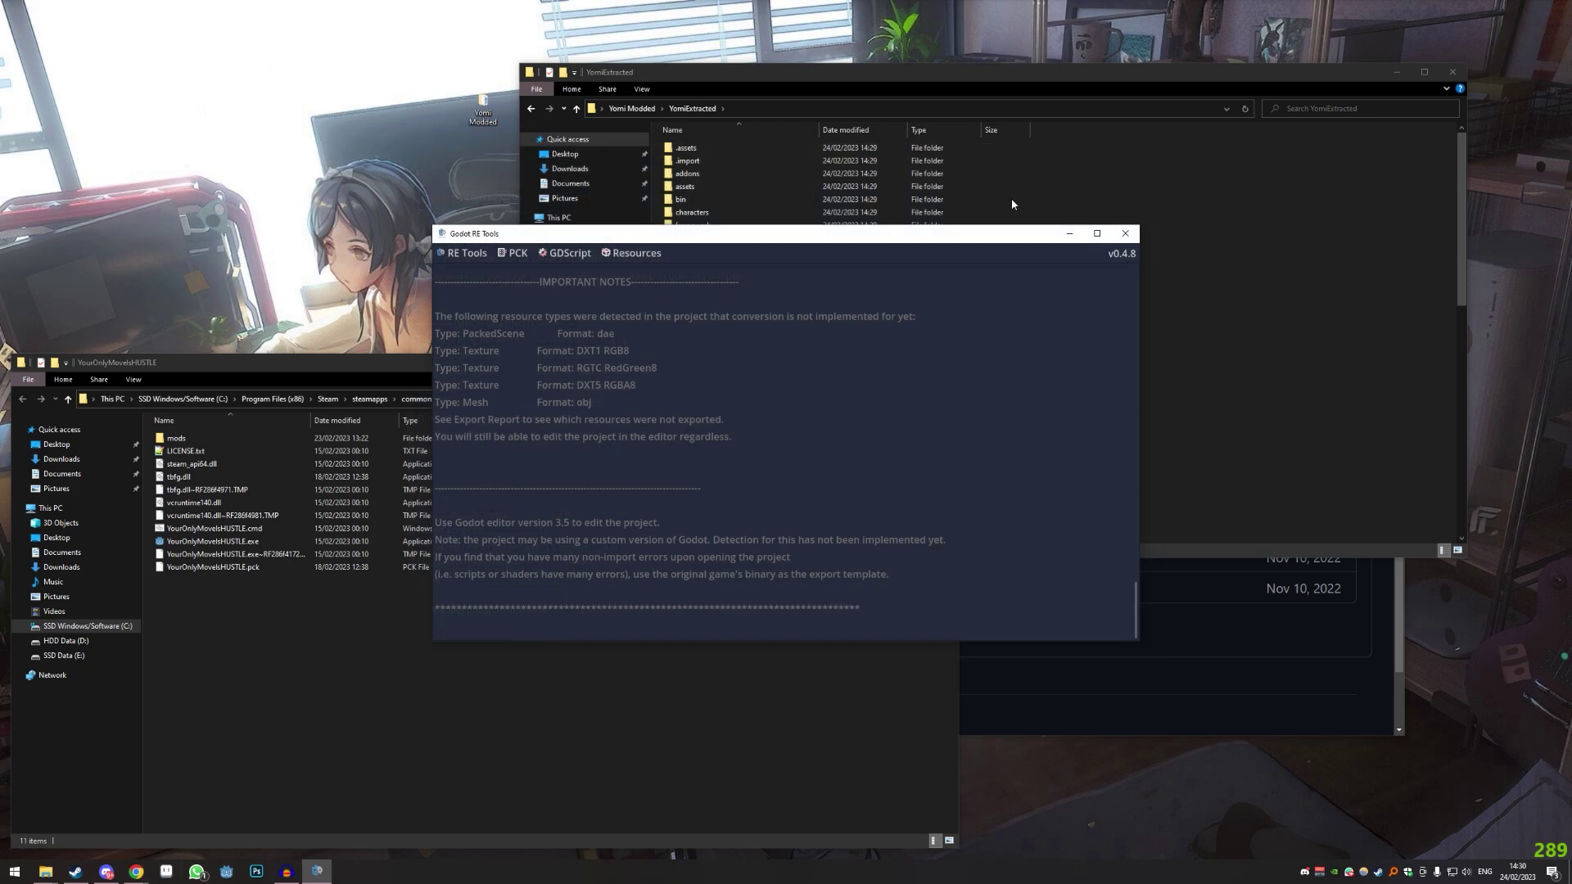
- Close RE Tools and open the lib folder inside YomiExtracted
left_click(1124, 235)
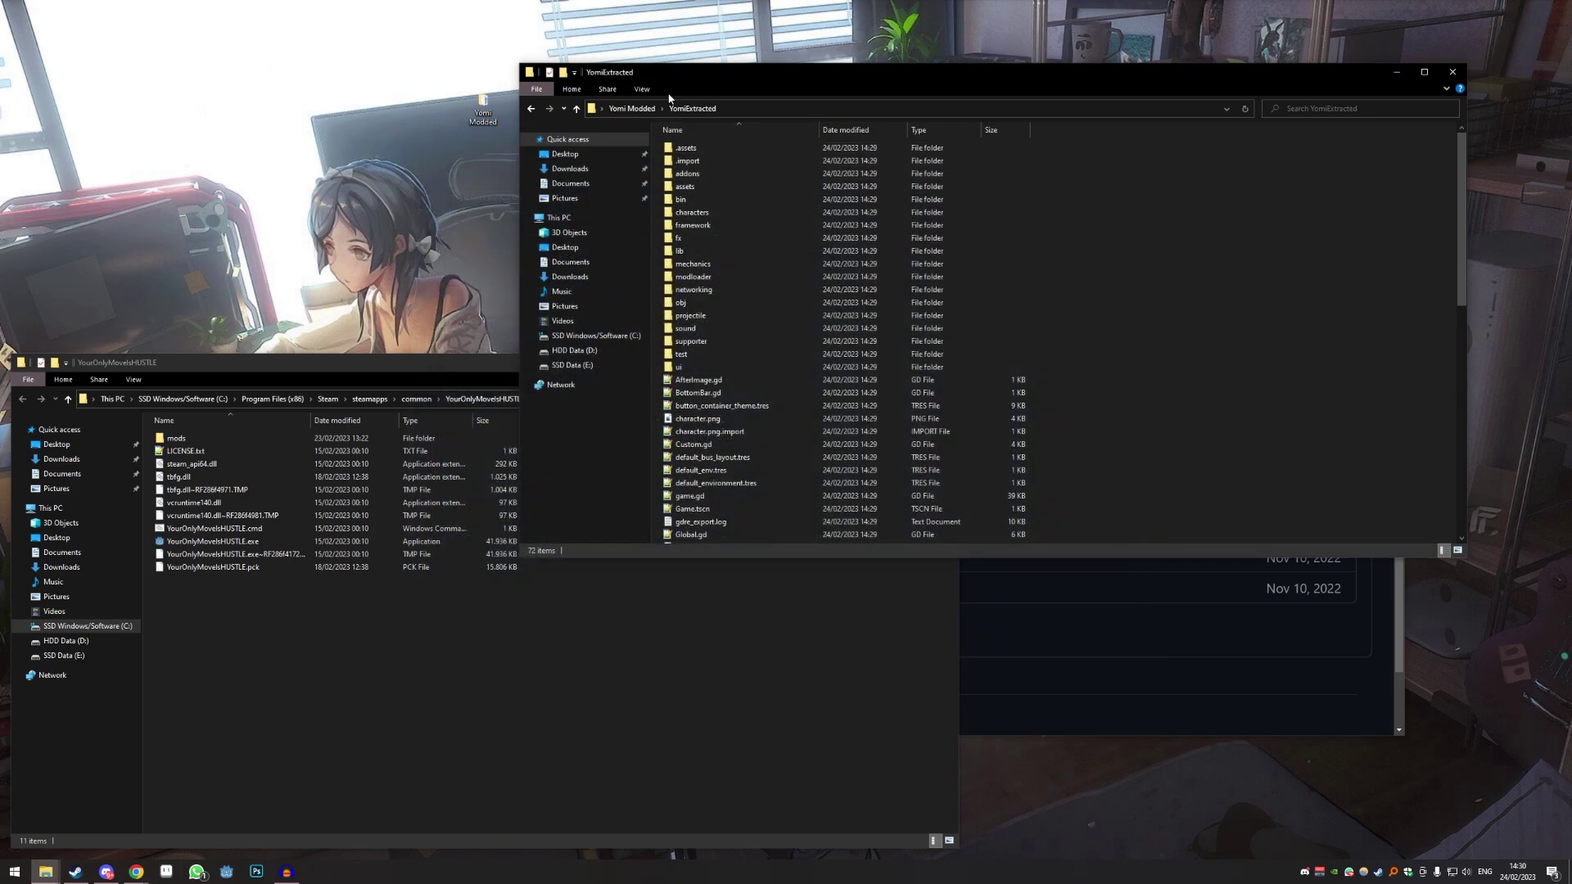
scroll(786, 245, "down", 10)
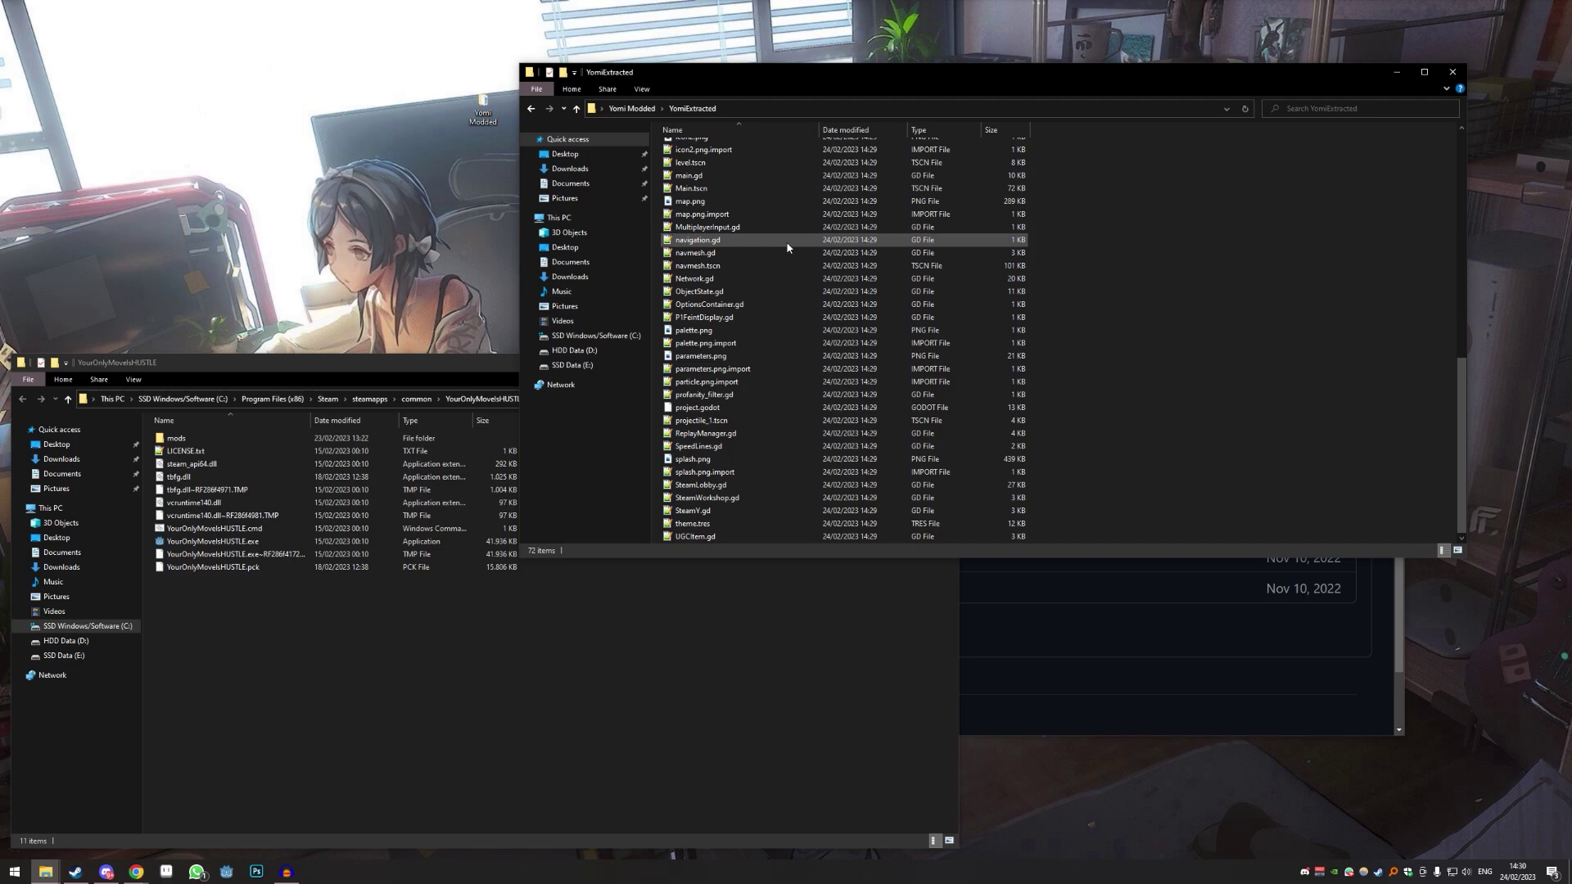
scroll(788, 248, "up", 7)
scroll(787, 247, "up", 3)
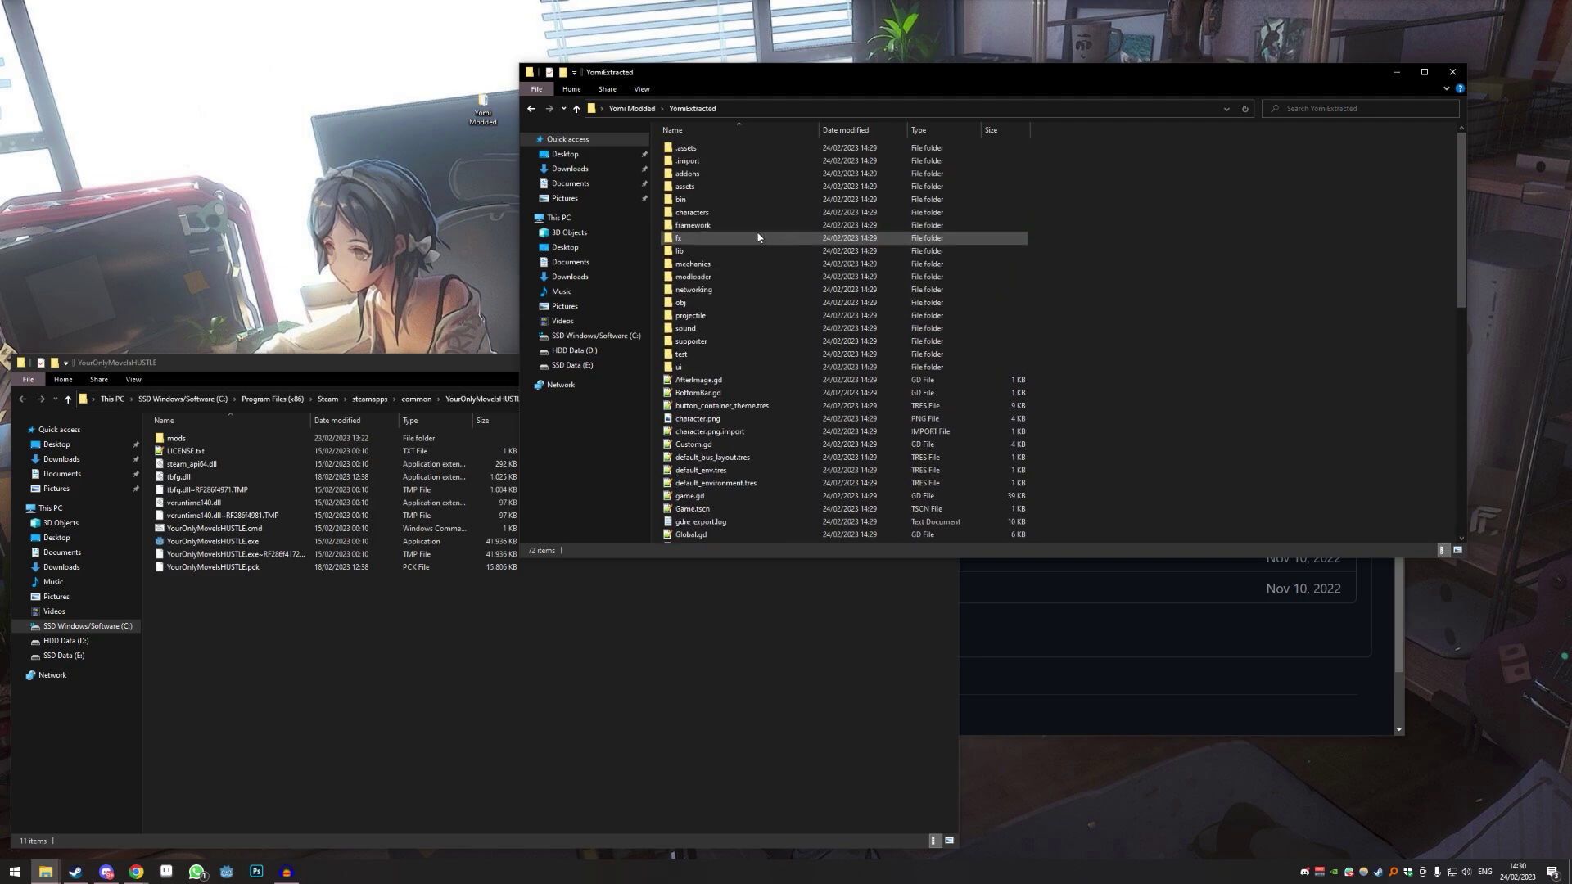
double_click(688, 252)
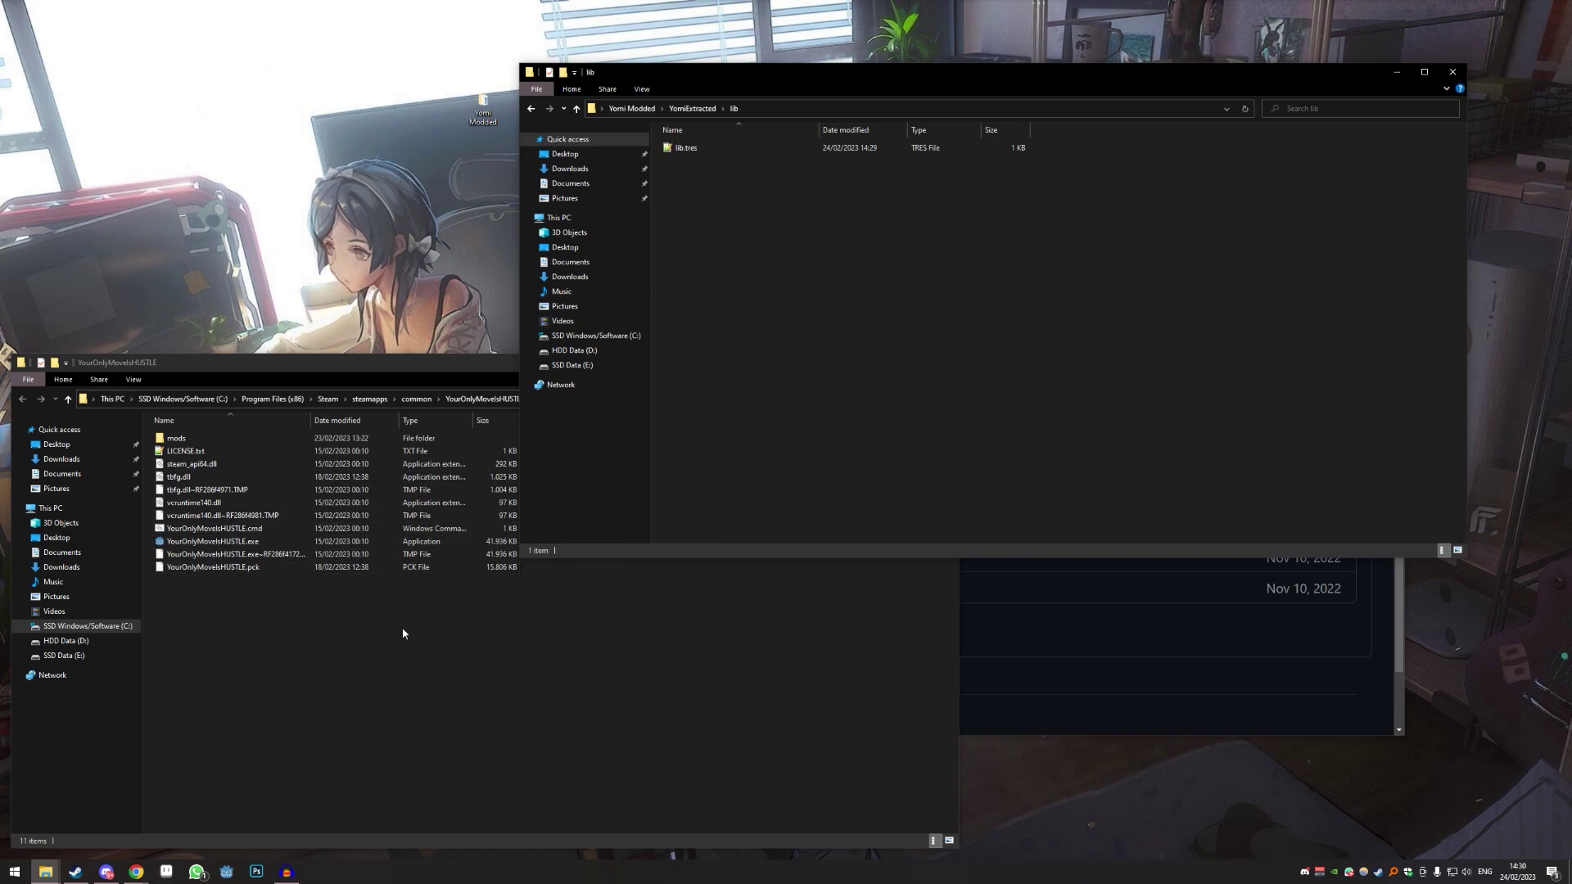
- Copy tbfg.dll from the game folder into YomiExtracted\lib, then return to Yomi Modded
left_click(647, 655)
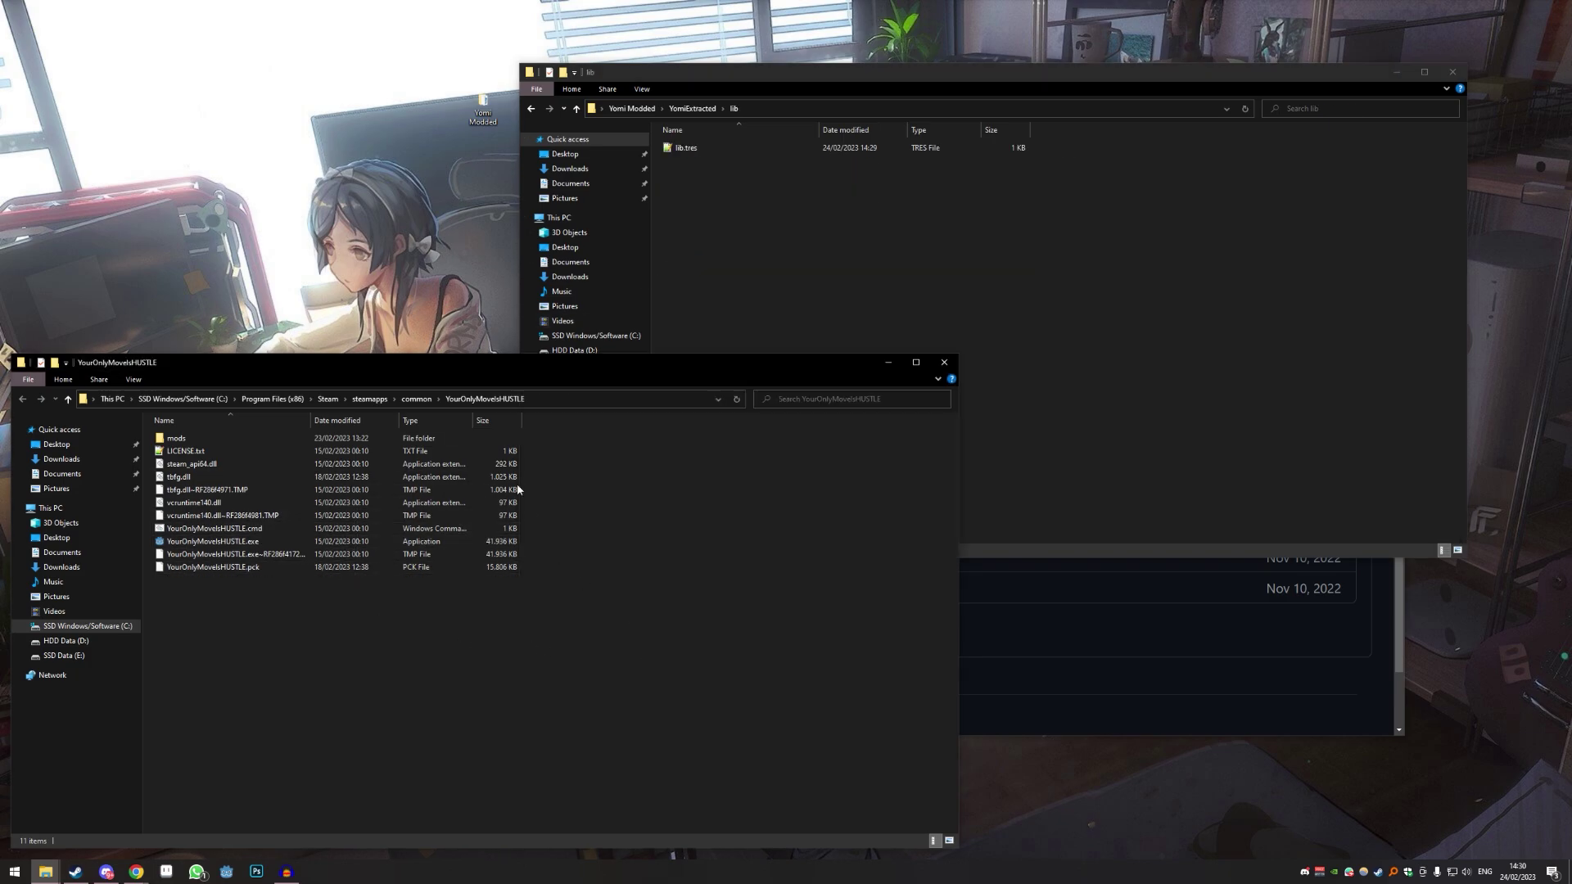
left_click(175, 478)
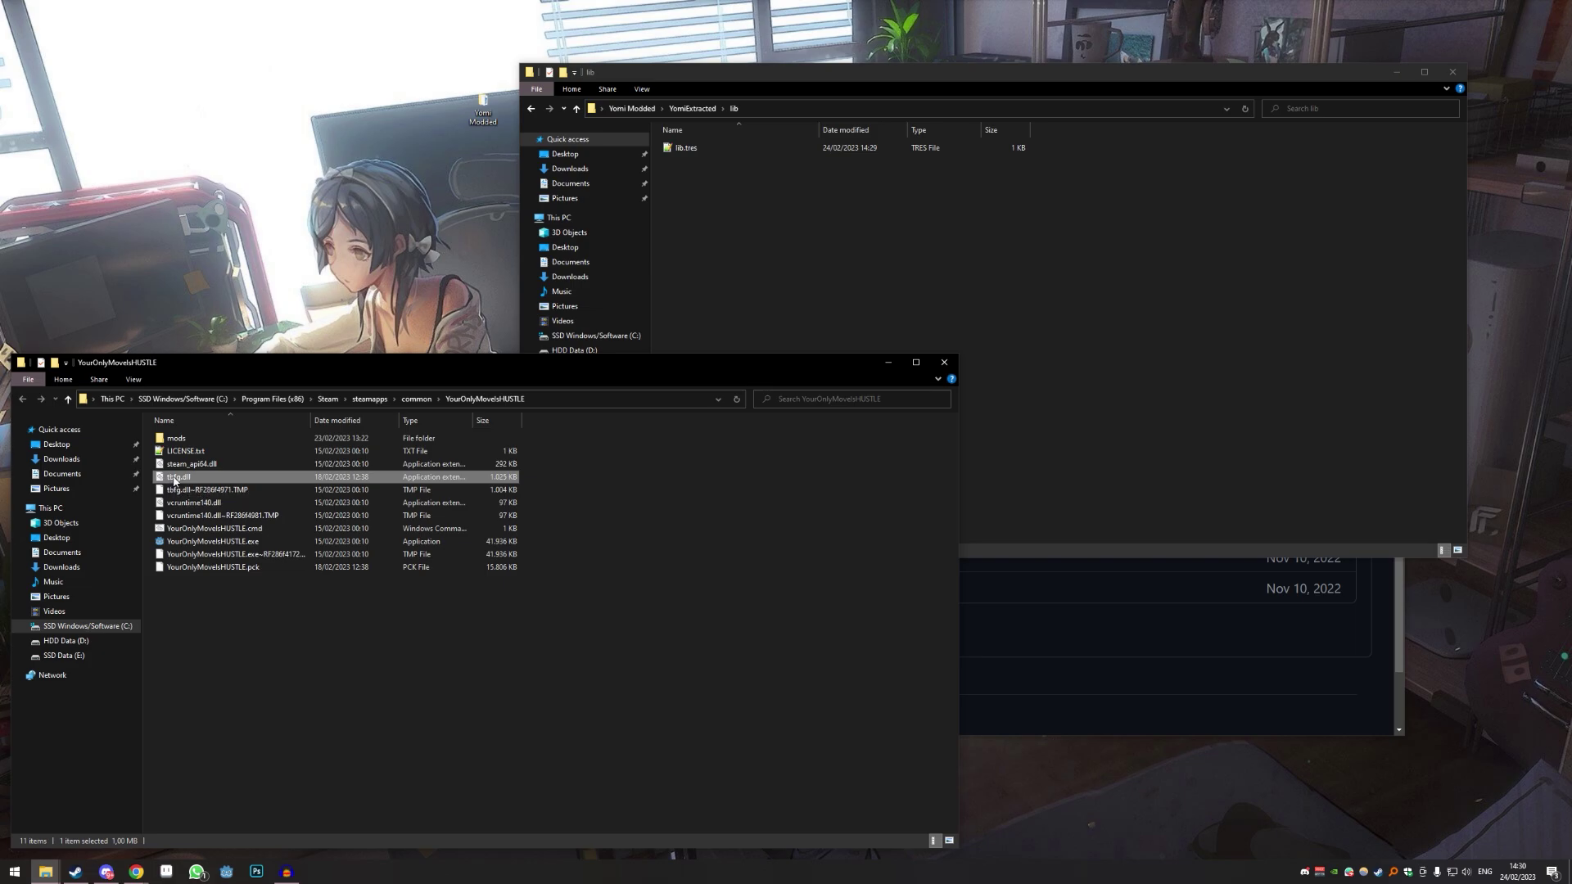
left_click(796, 284)
key("ctrl+v")
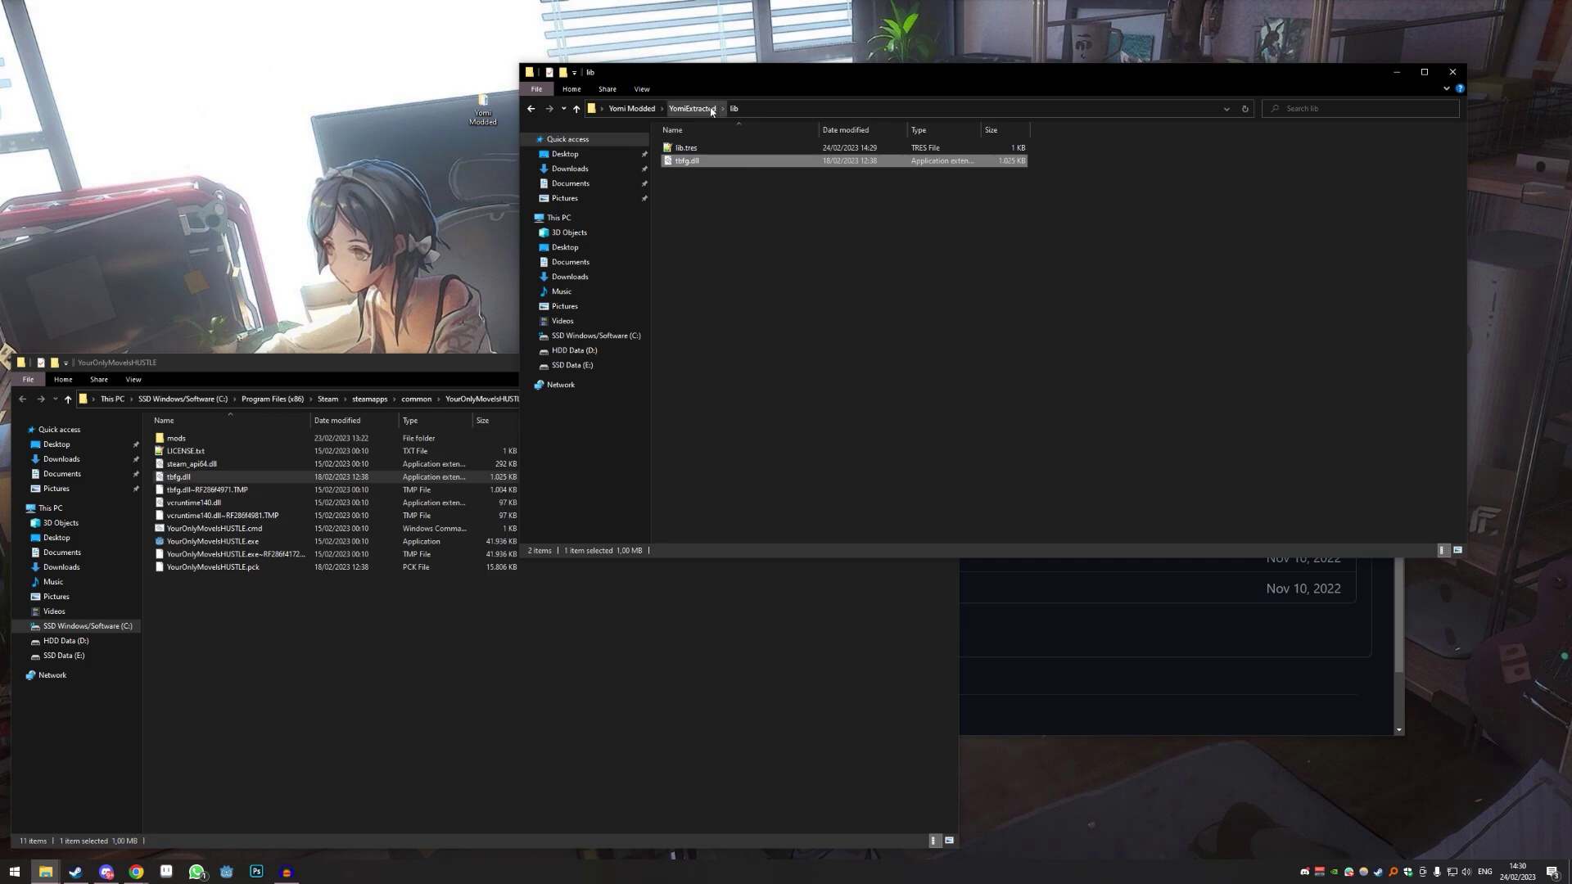
left_click(631, 108)
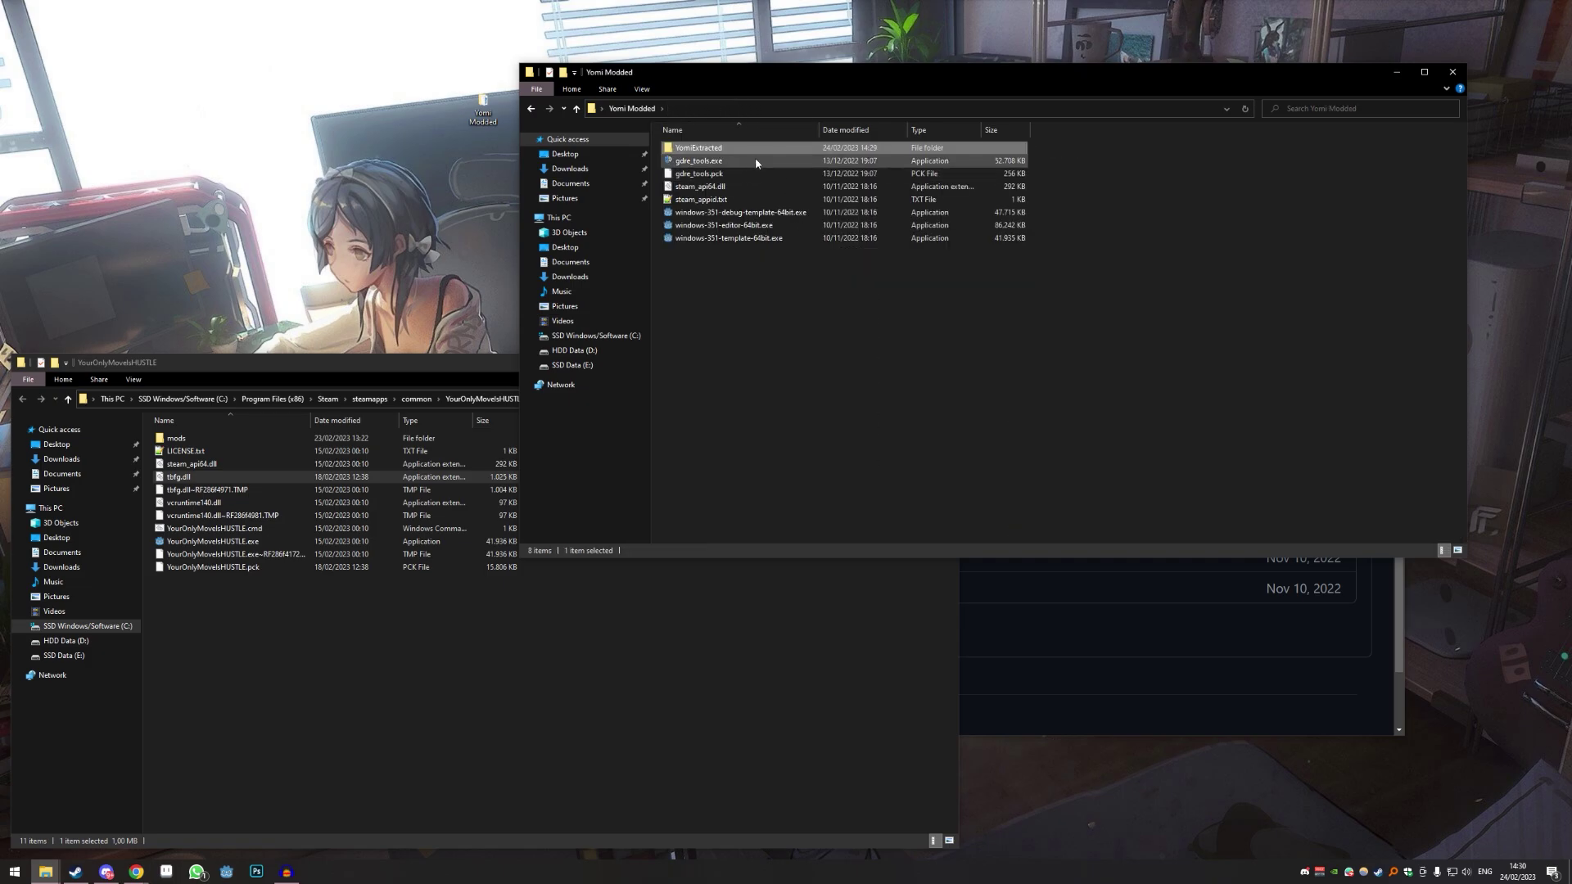
- Launch the Godot 3.5.1 editor and start importing an existing project
left_click(748, 251)
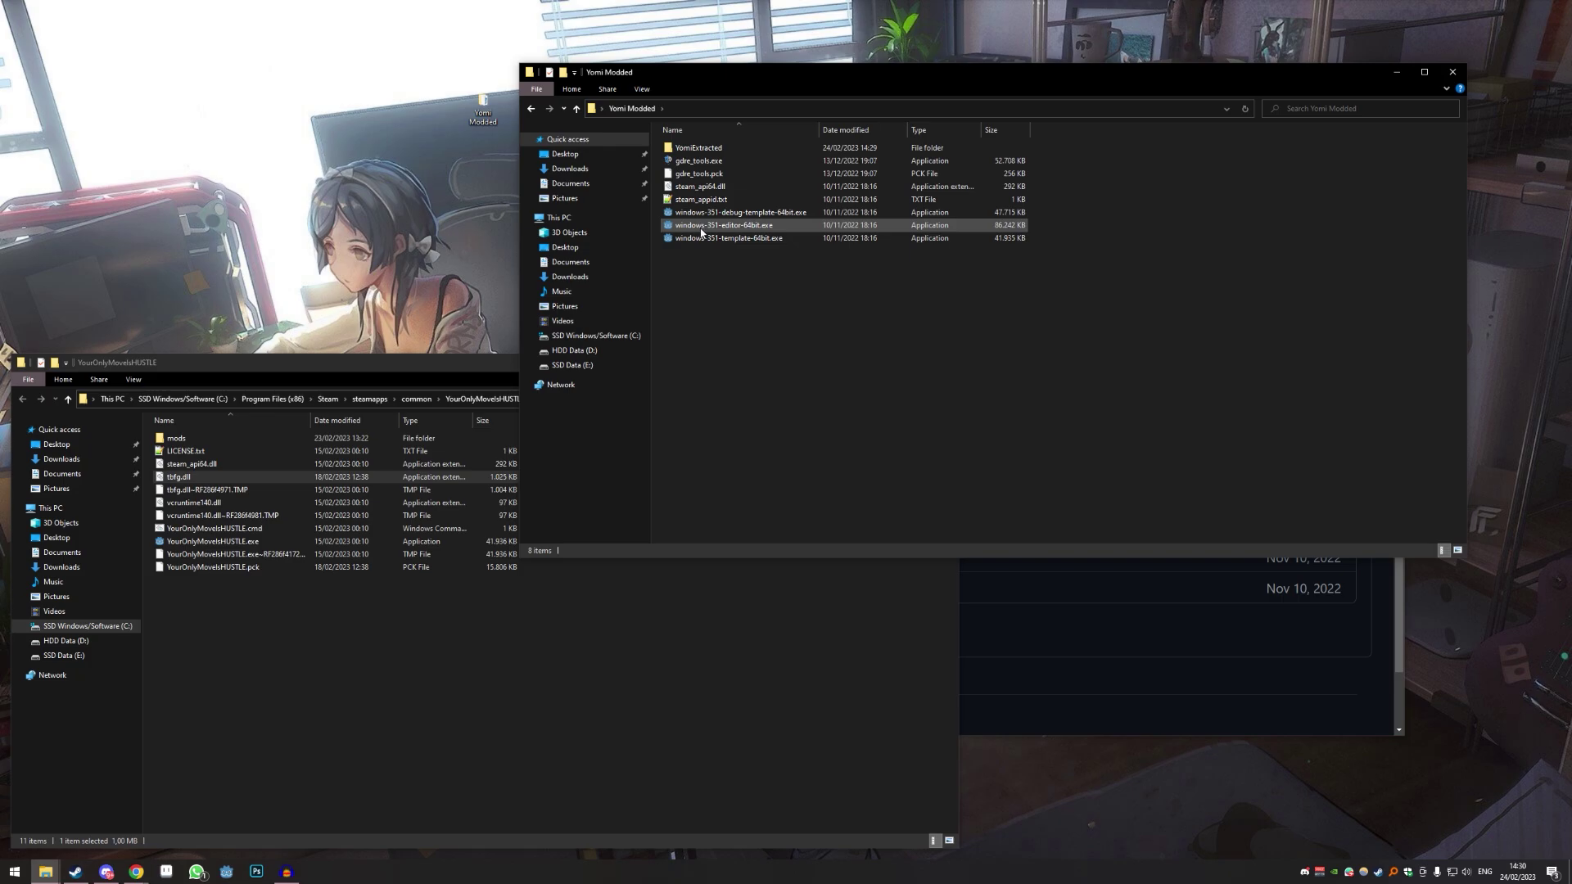
mouse_move(702, 231)
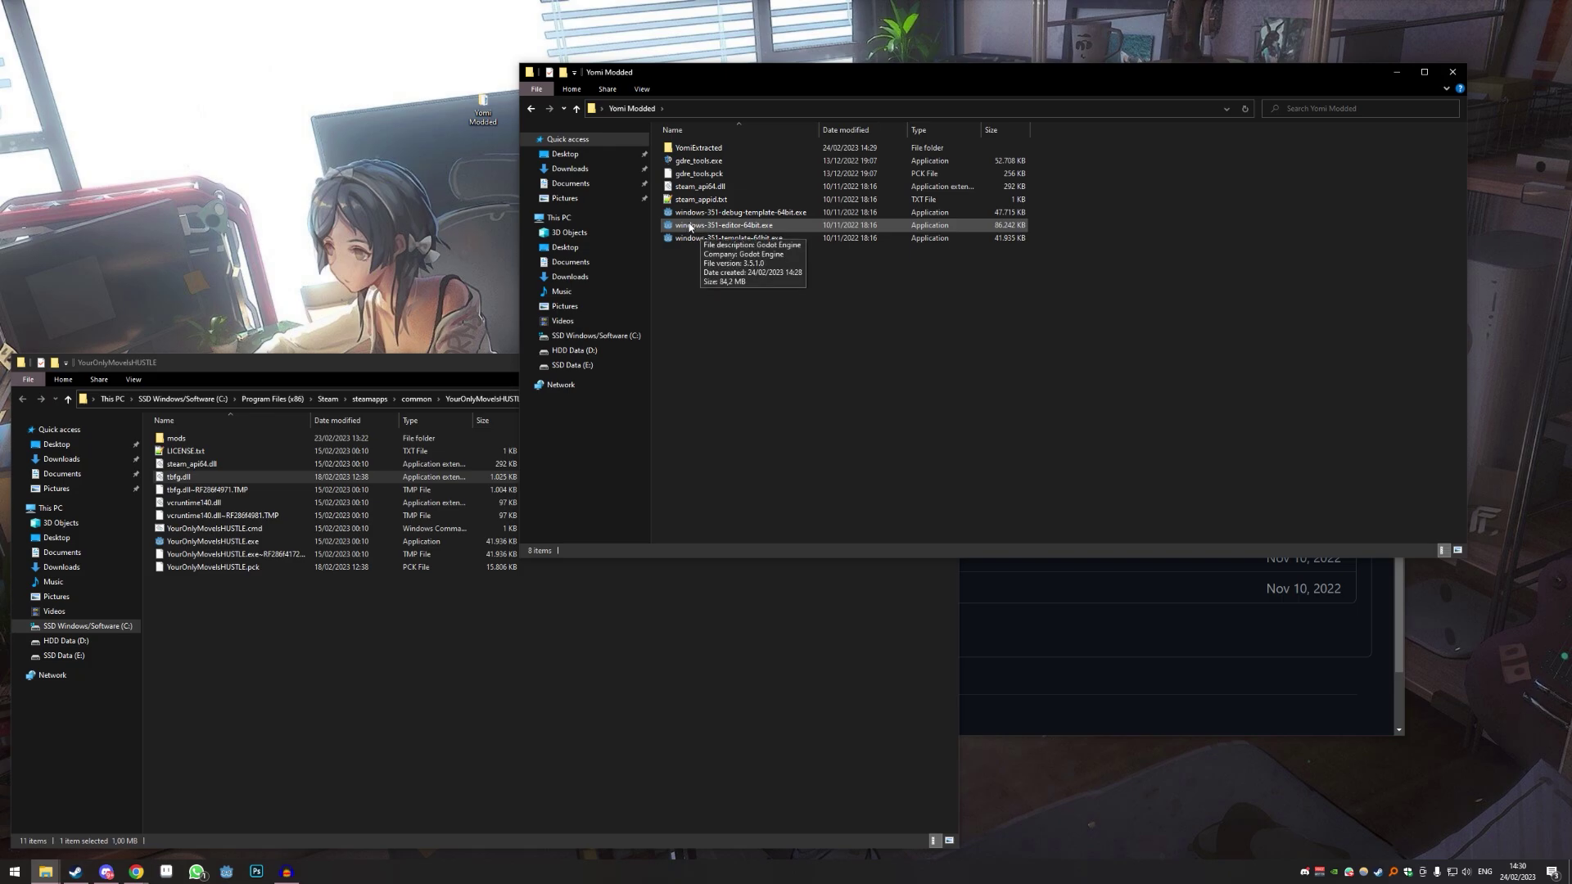
double_click(761, 232)
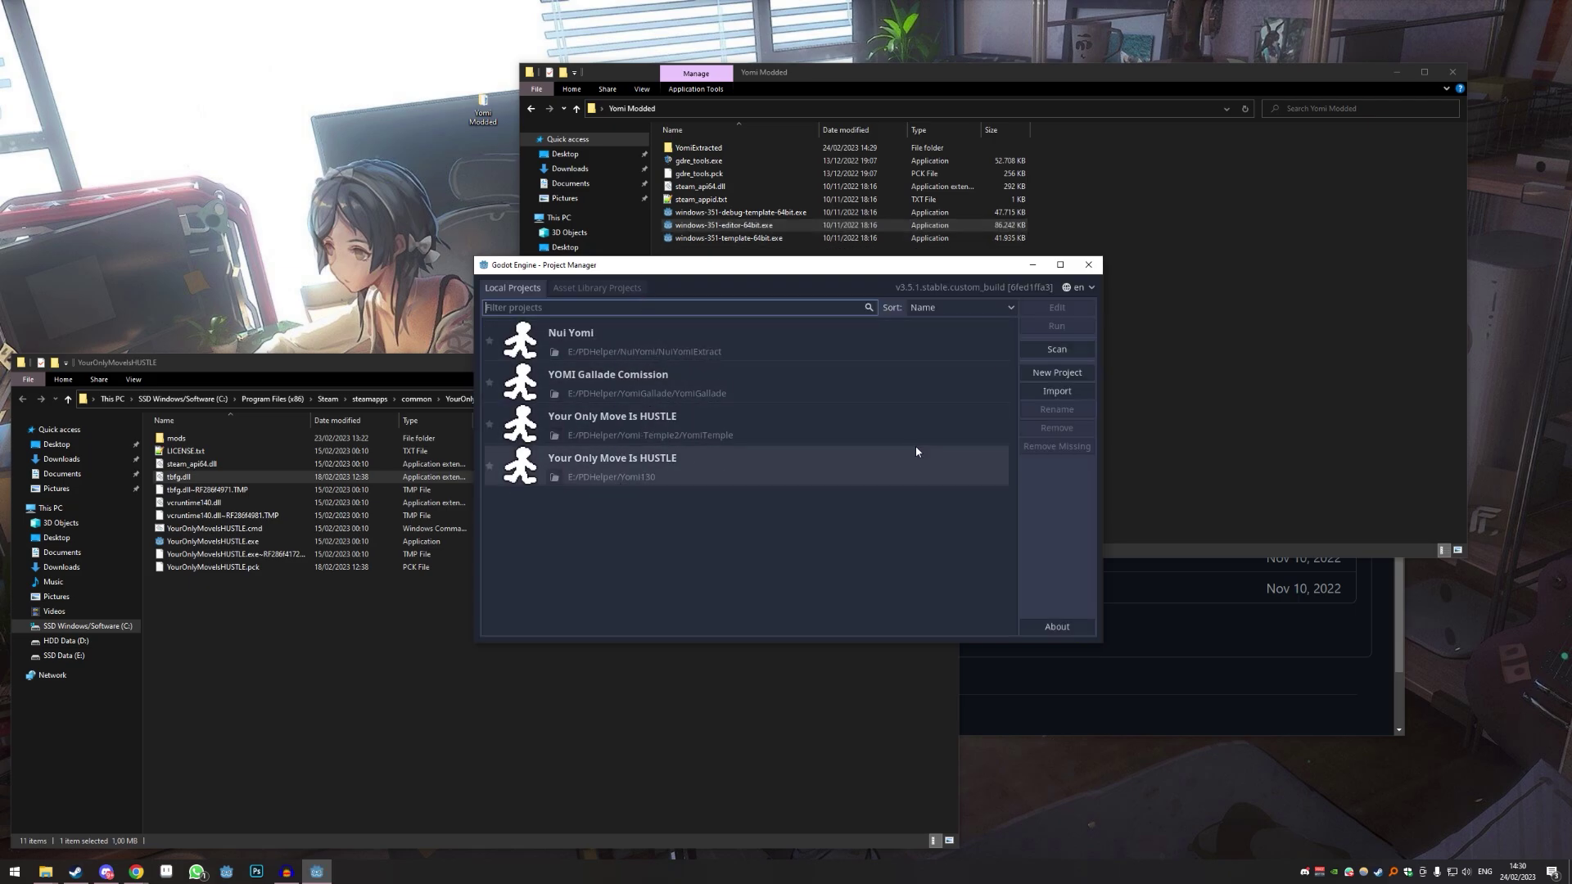
left_click(1048, 393)
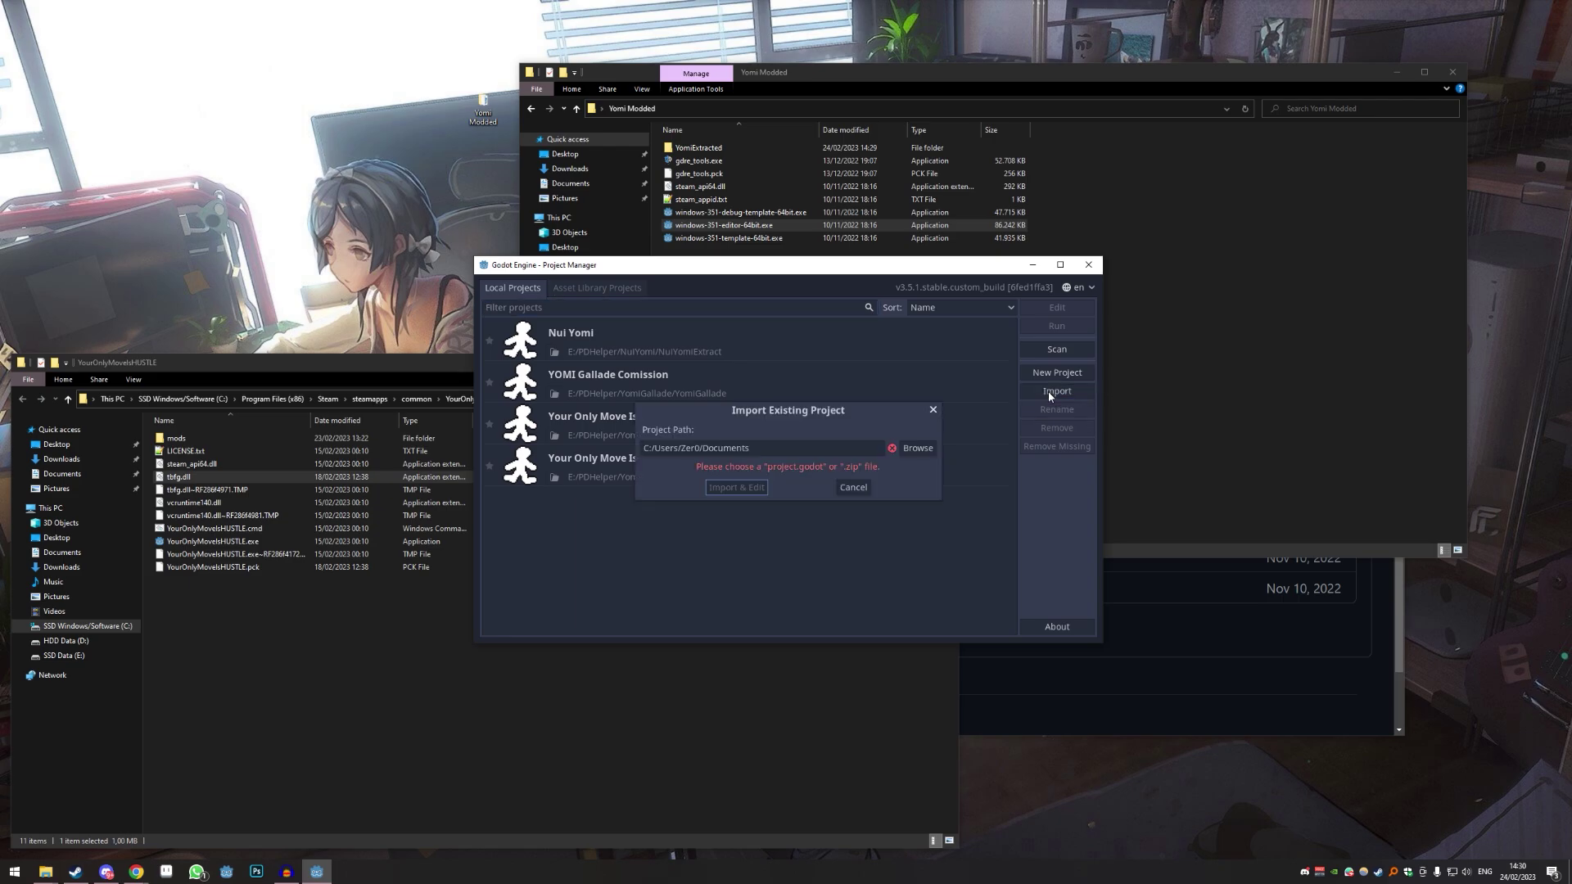
- Paste the YomiExtracted folder path as the Project Path and choose Import & Edit
left_click(1187, 362)
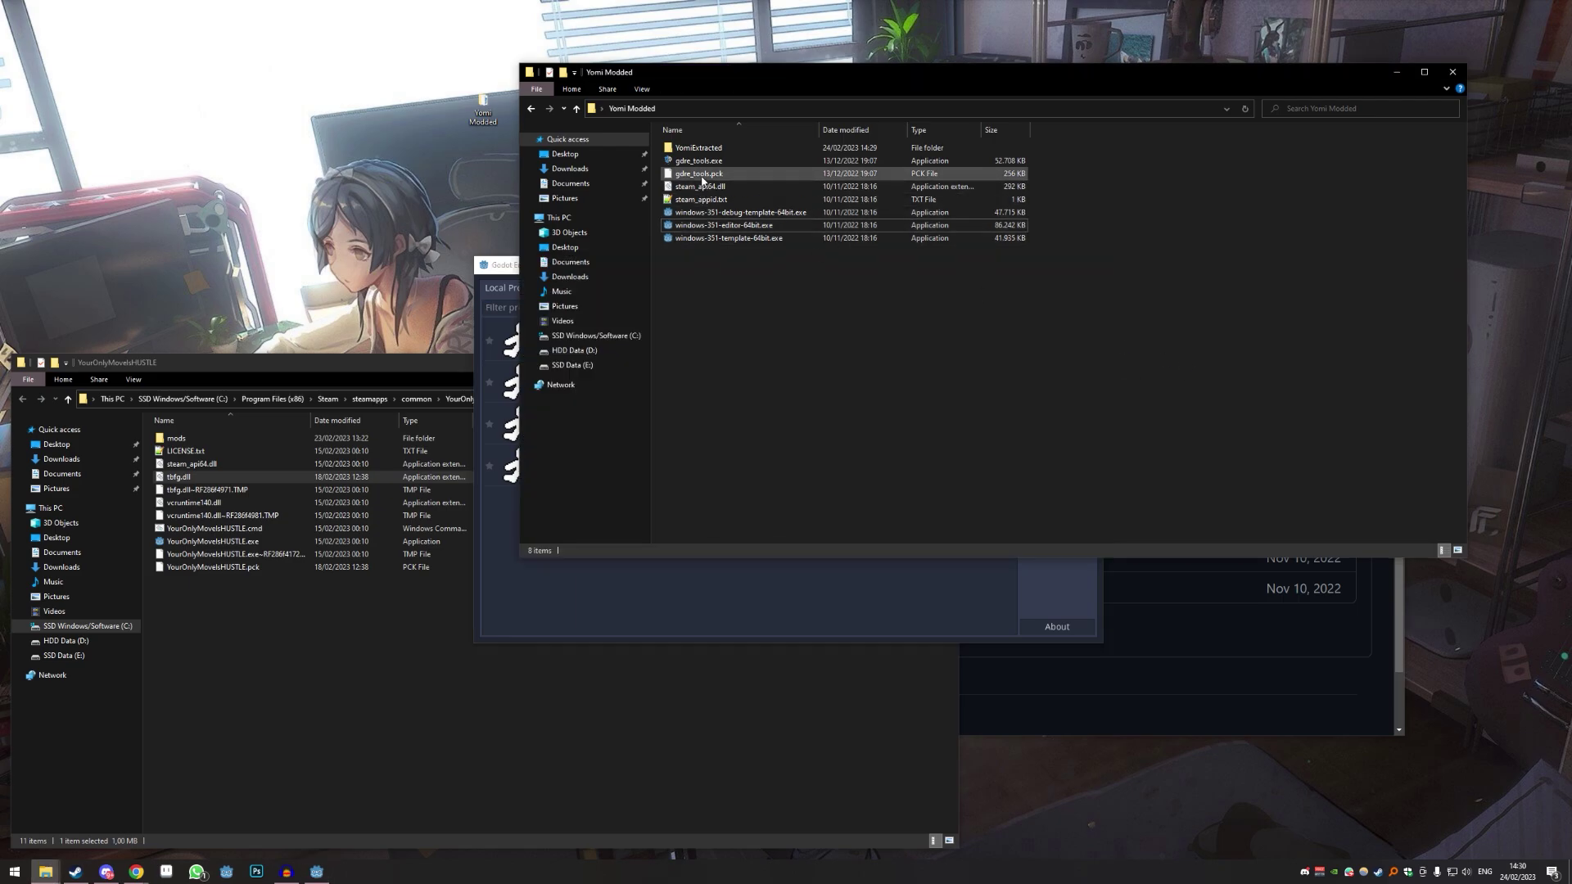
double_click(693, 148)
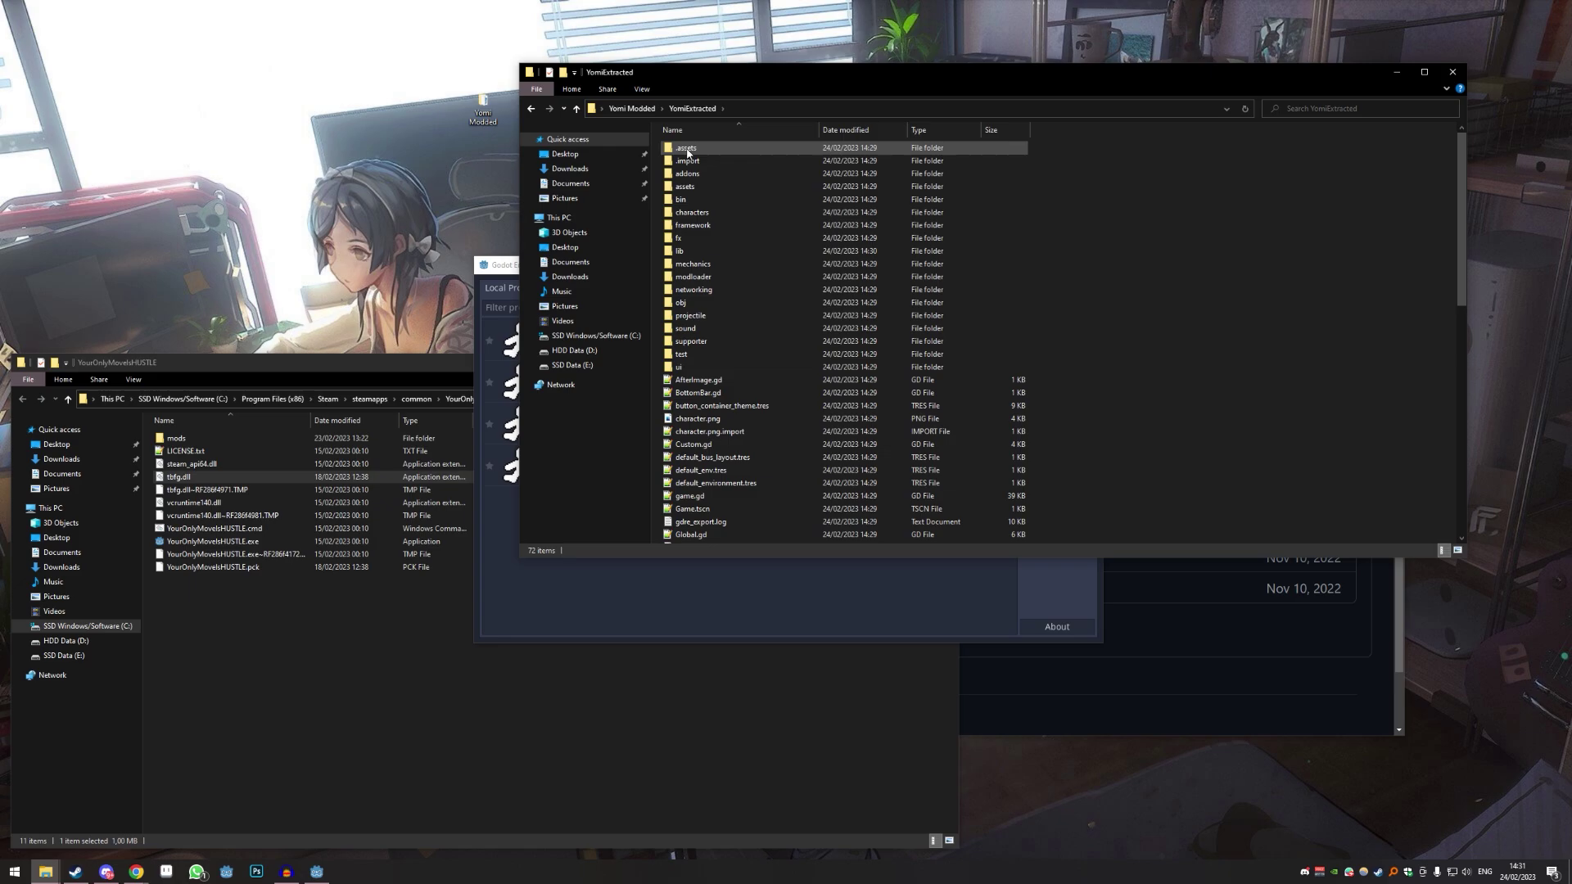
left_click(743, 106)
key("ctrl+c")
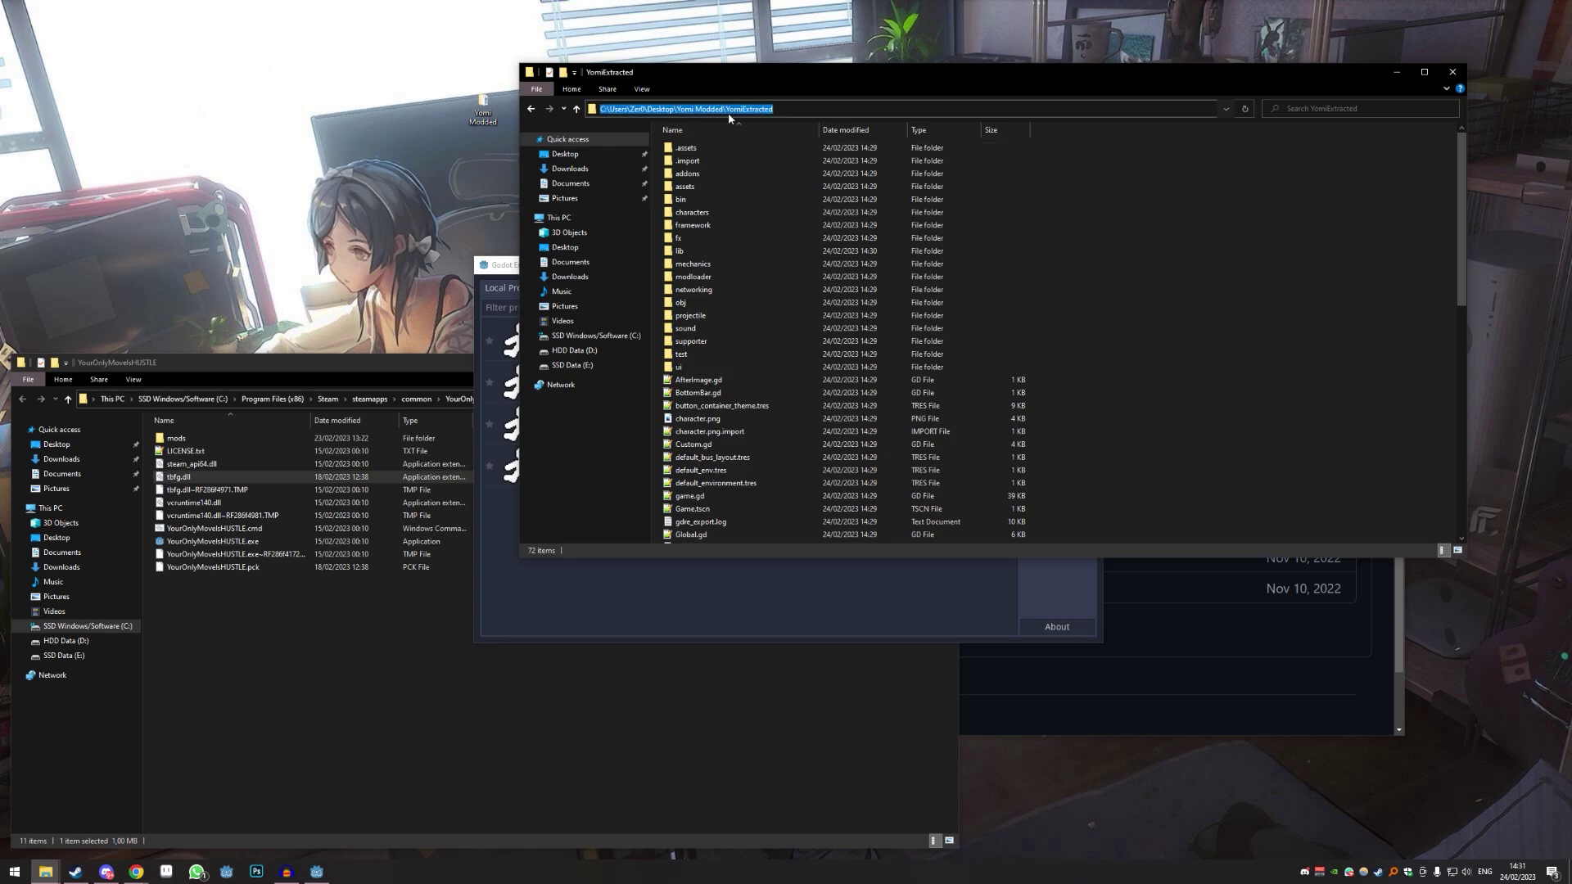
left_click(824, 583)
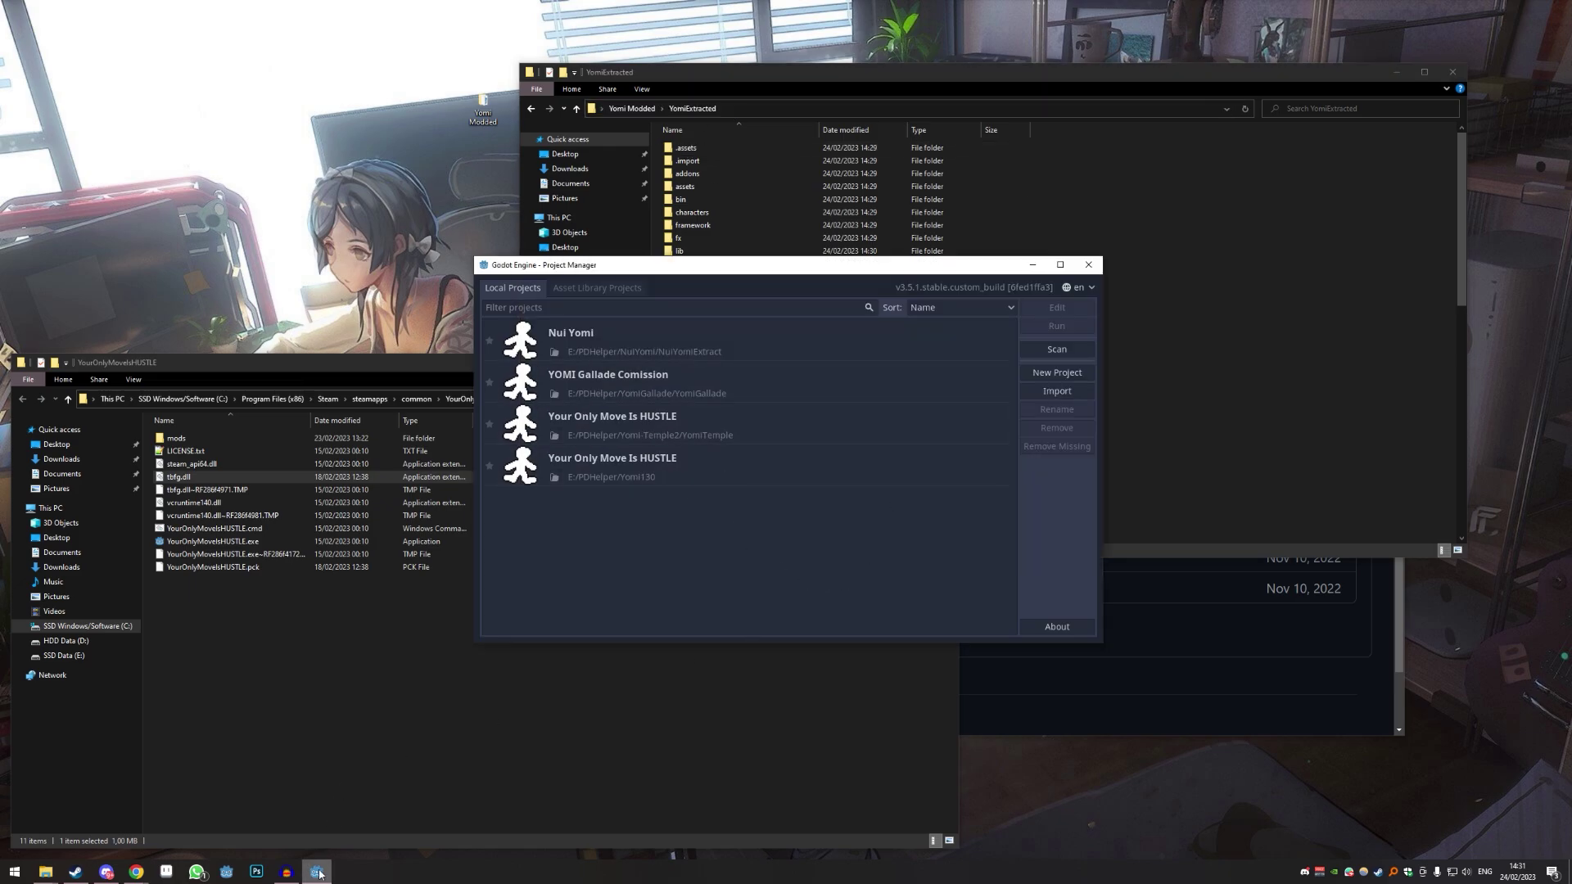
left_click(1054, 391)
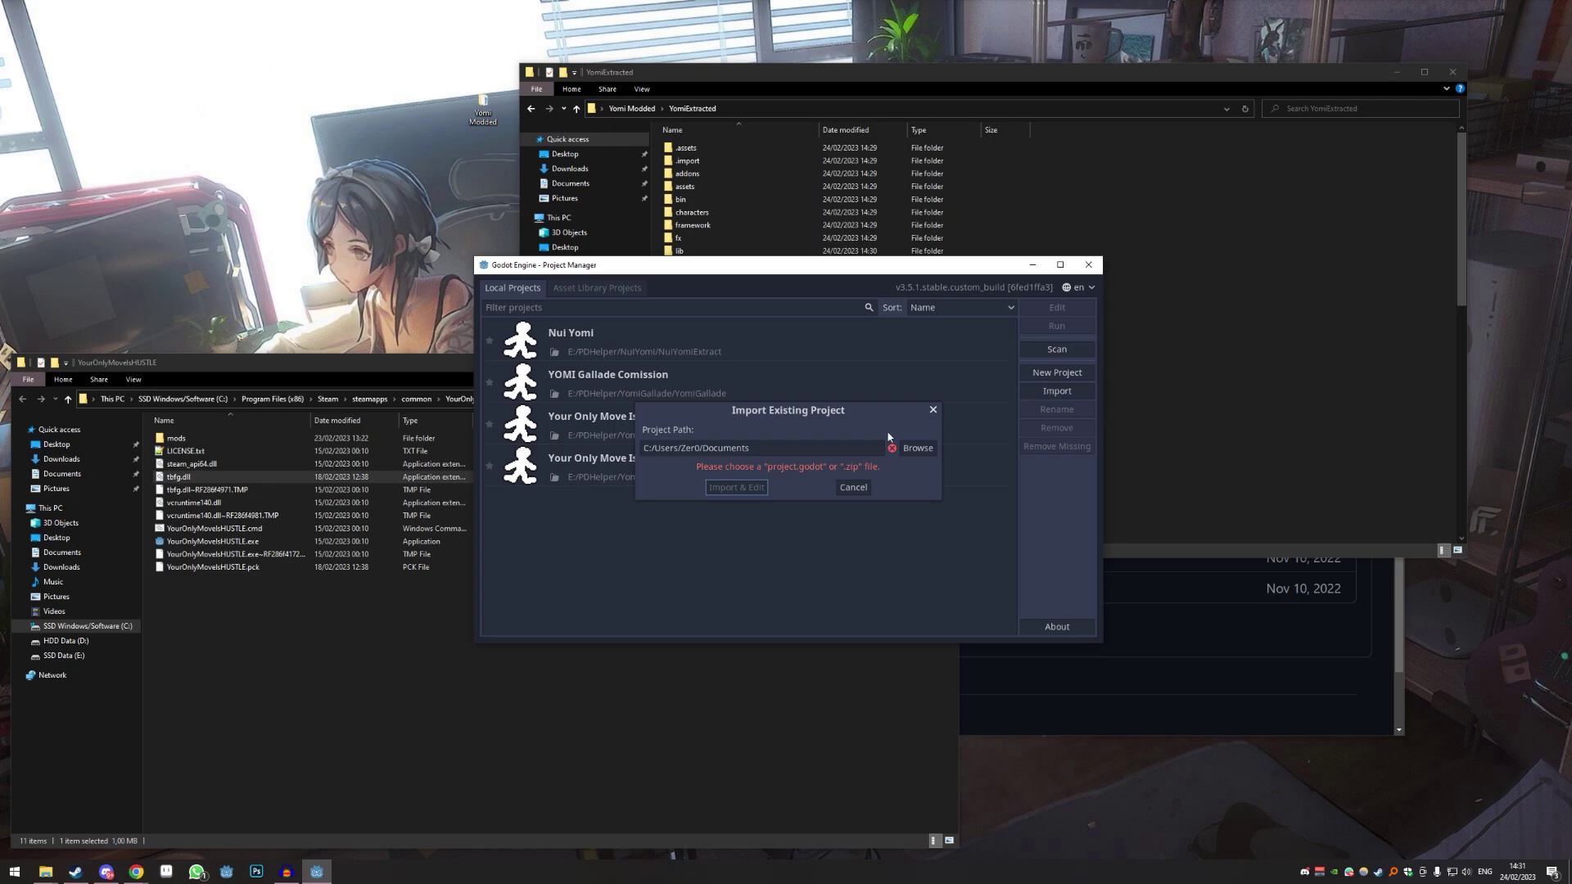
double_click(802, 448)
key("ctrl+v")
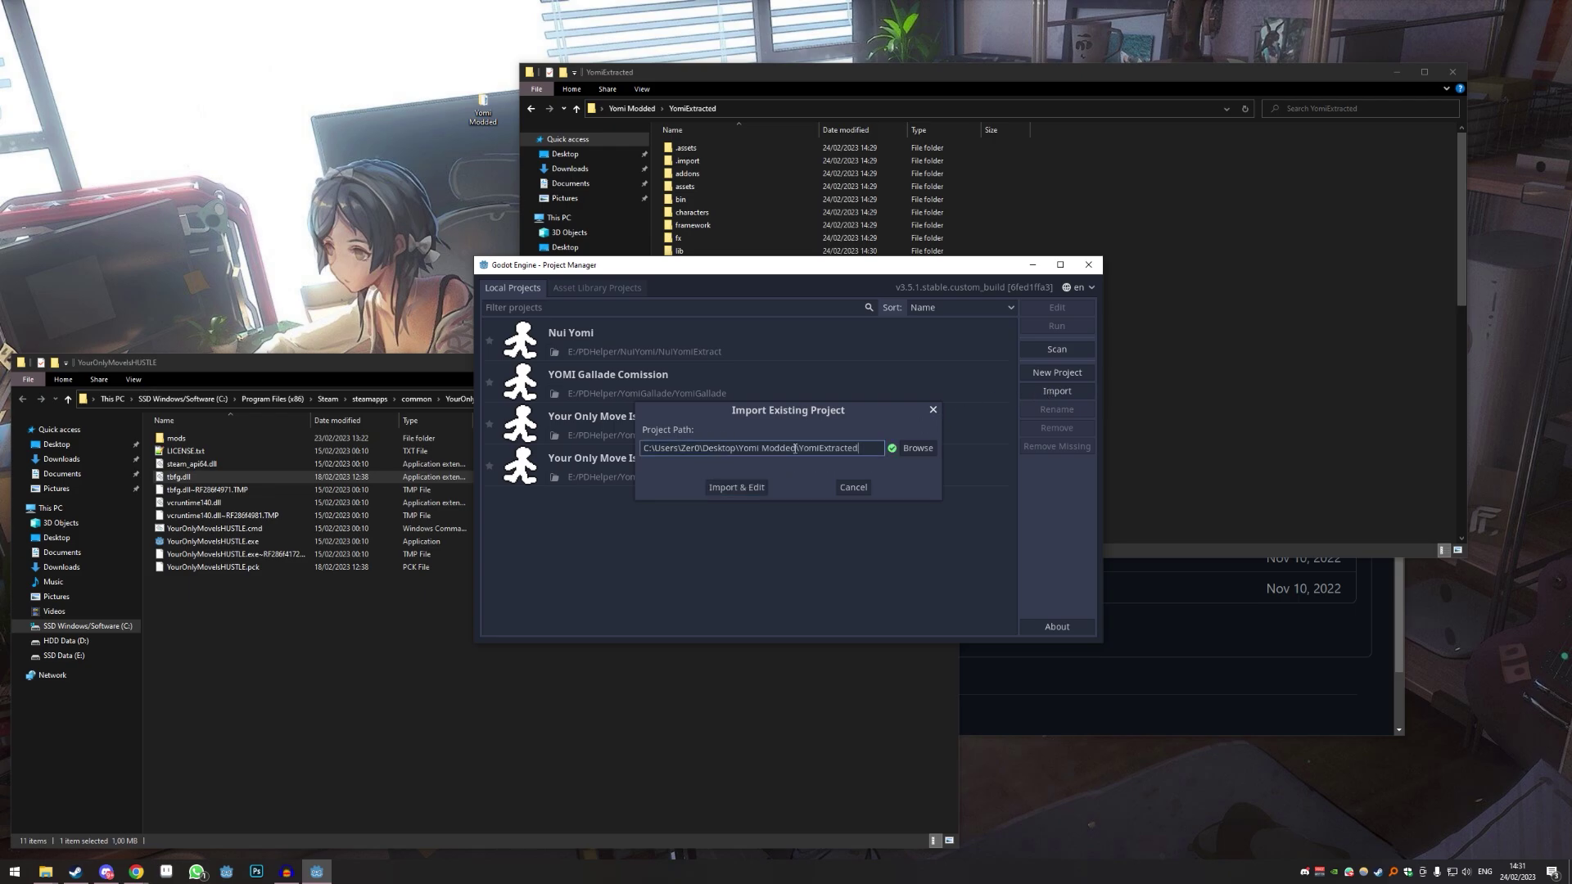
left_click(735, 487)
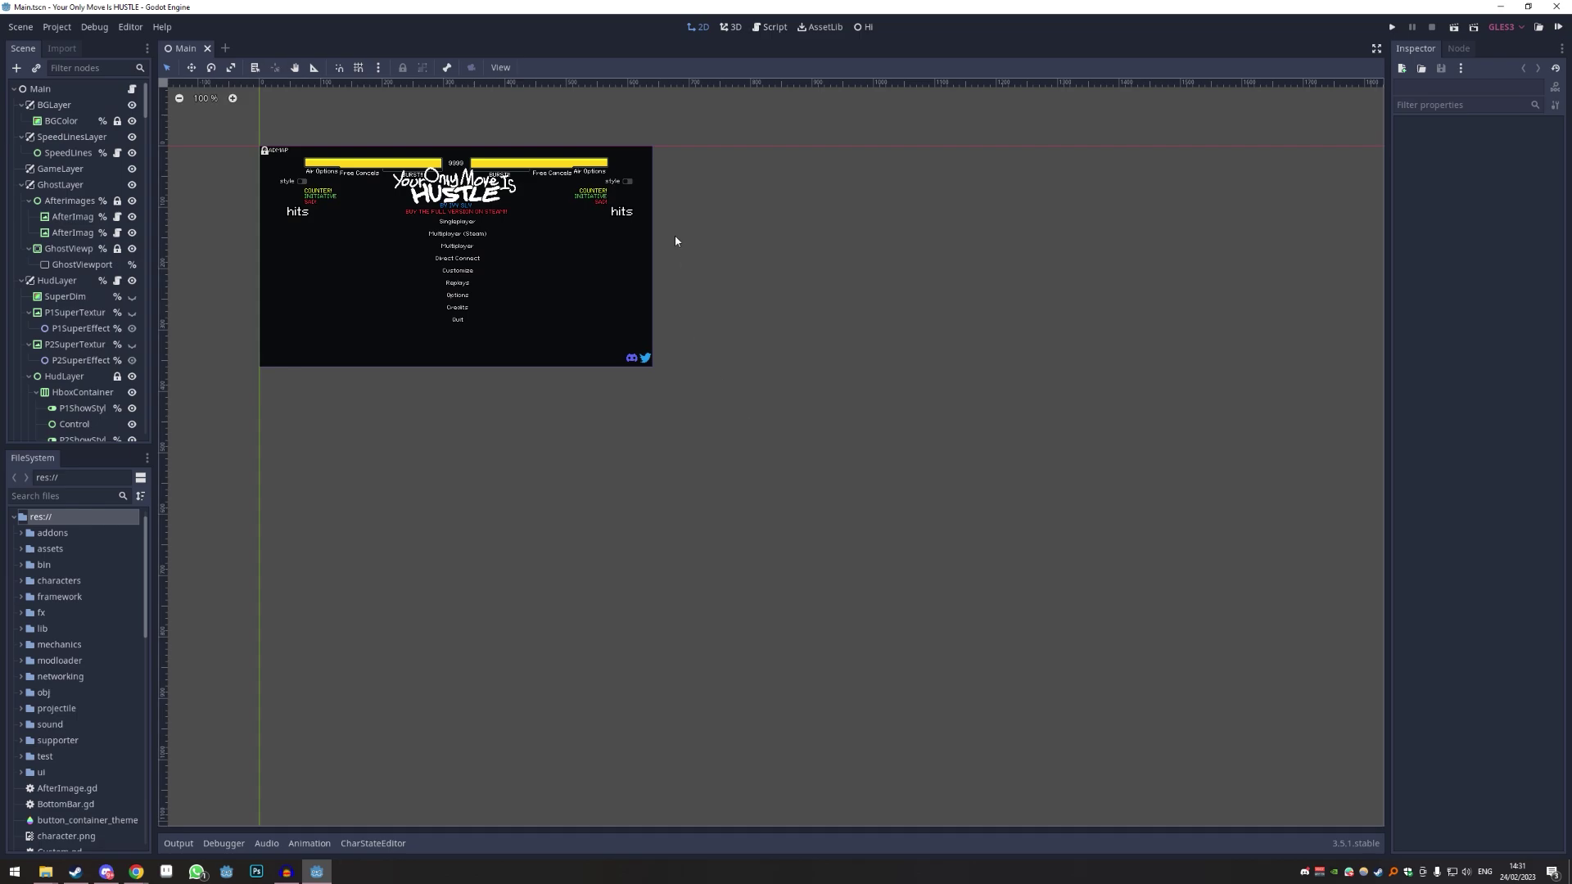
- Centre and zoom the Main scene's title menu after restoring and resizing the editor window
middle_click_drag(675, 240, 953, 390)
scroll(727, 376, "up", 2)
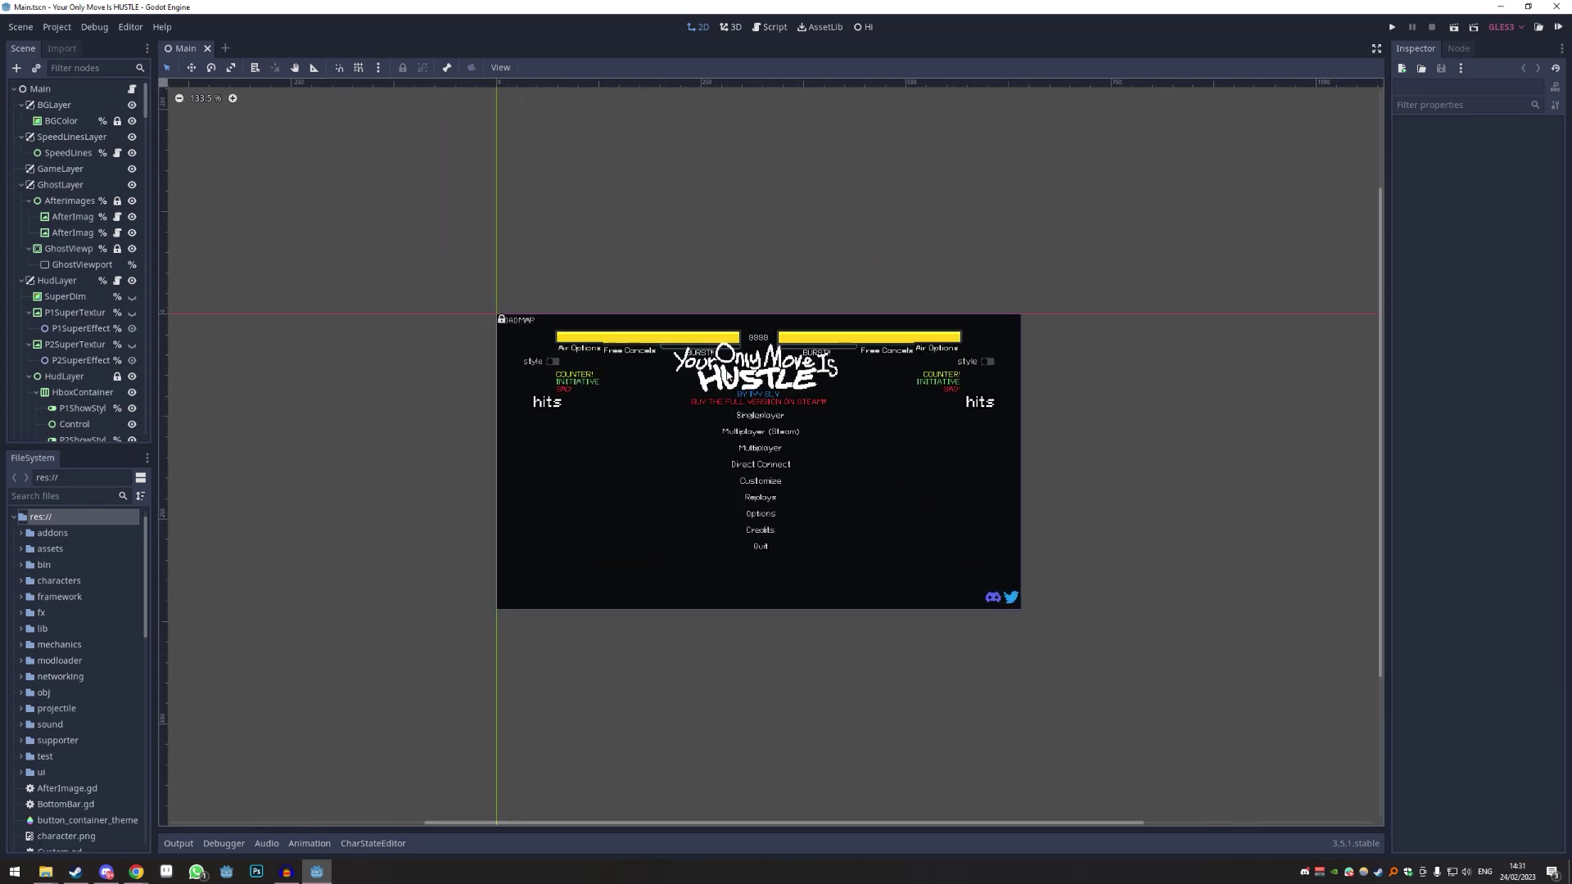
key("super+Down")
left_click_drag(1015, 607, 1388, 827)
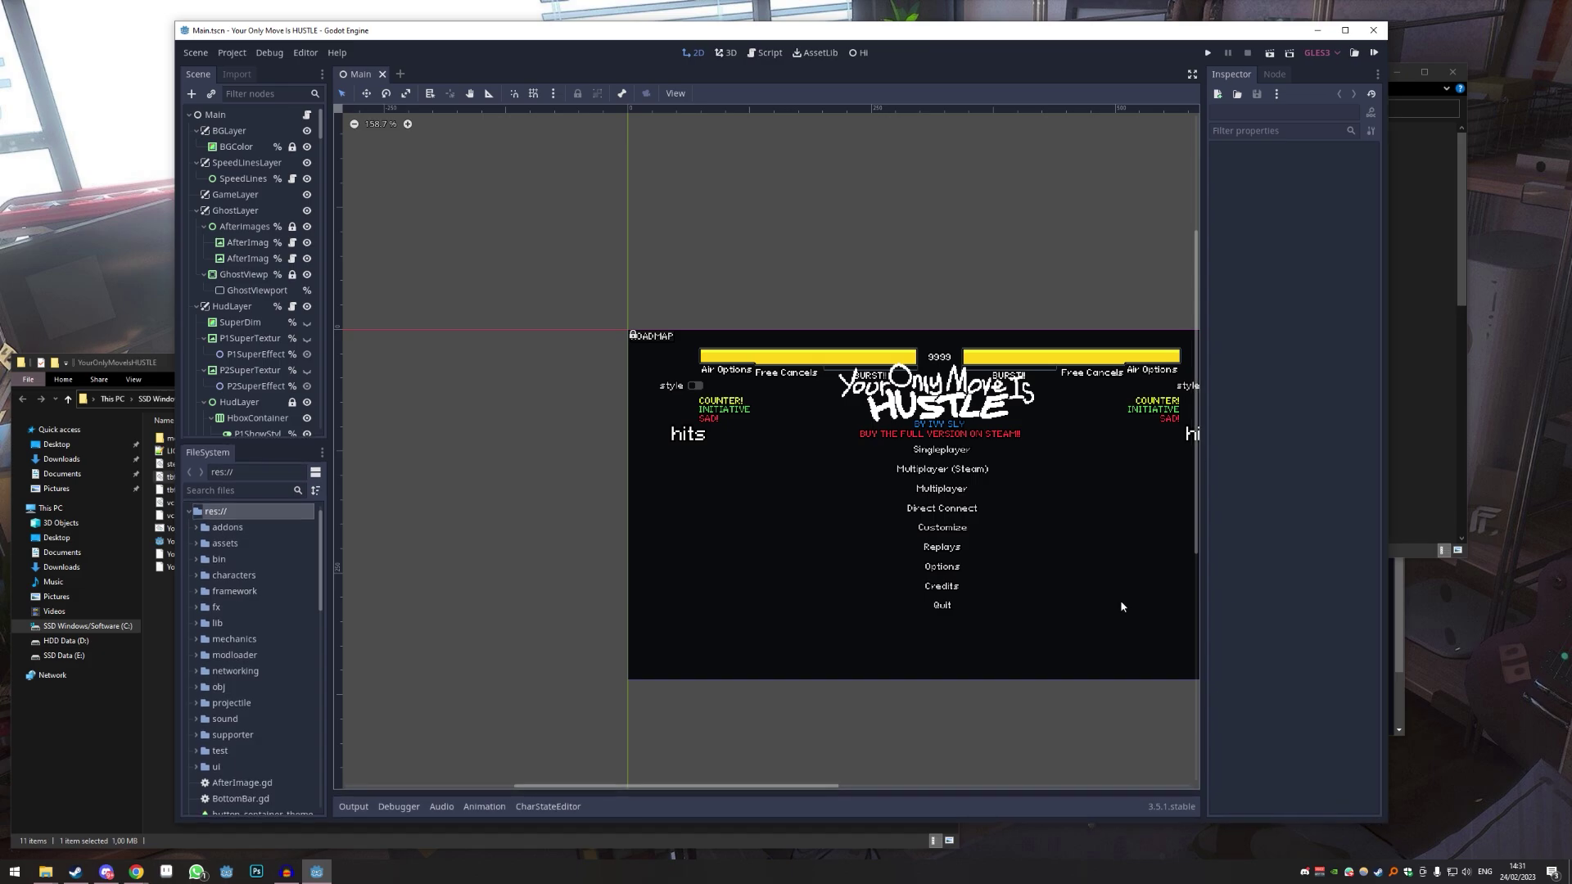
middle_click_drag(1120, 599, 954, 539)
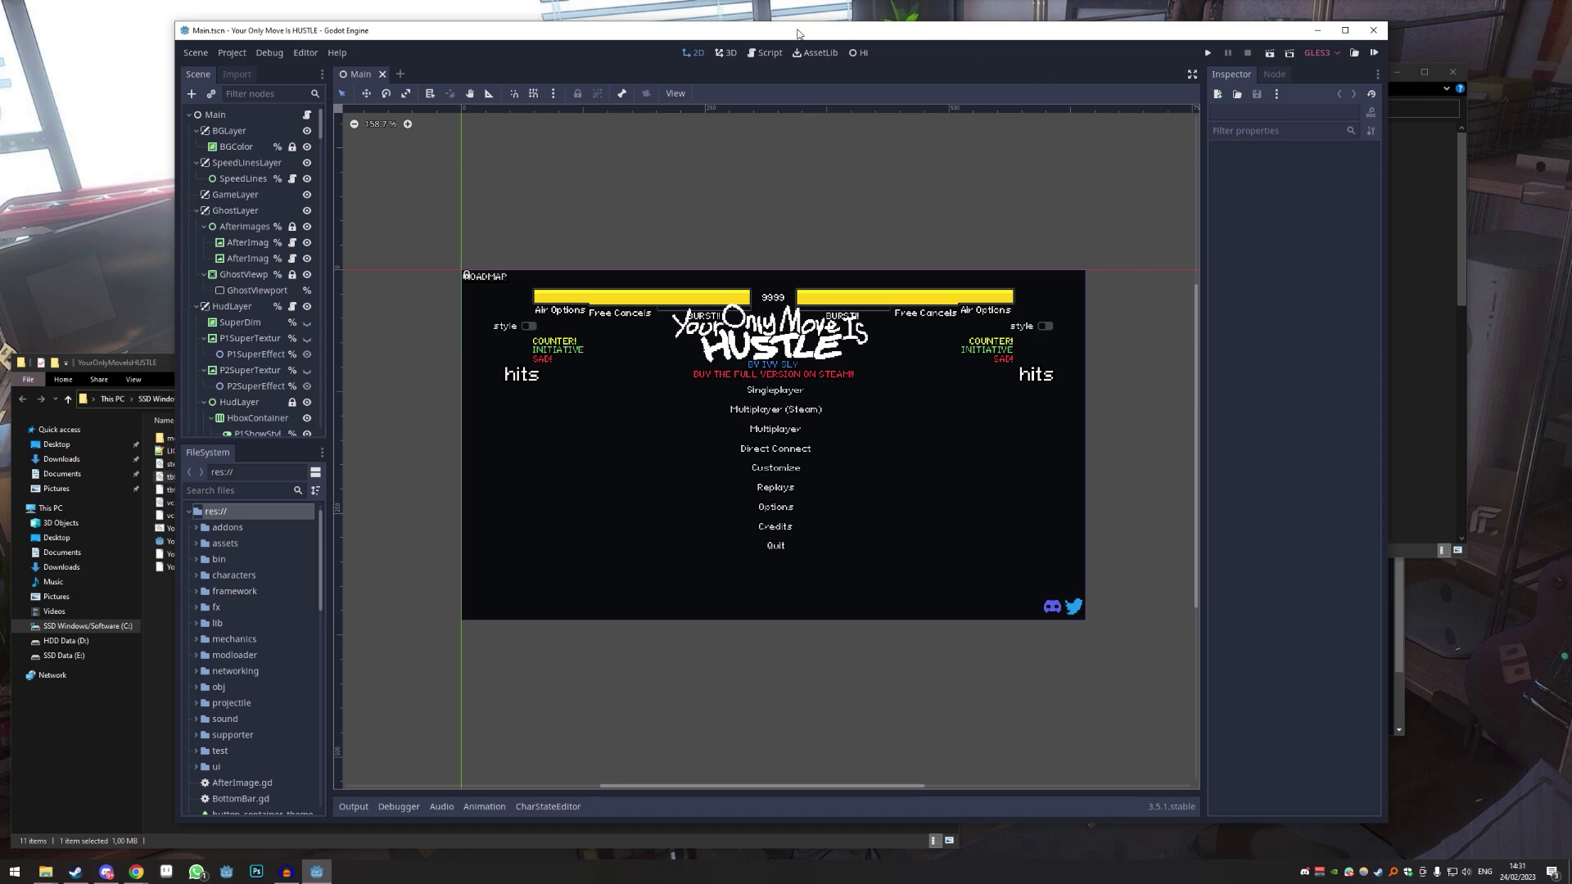
- Run the project and start a singleplayer match of Ninja versus Wizard
left_click(1208, 54)
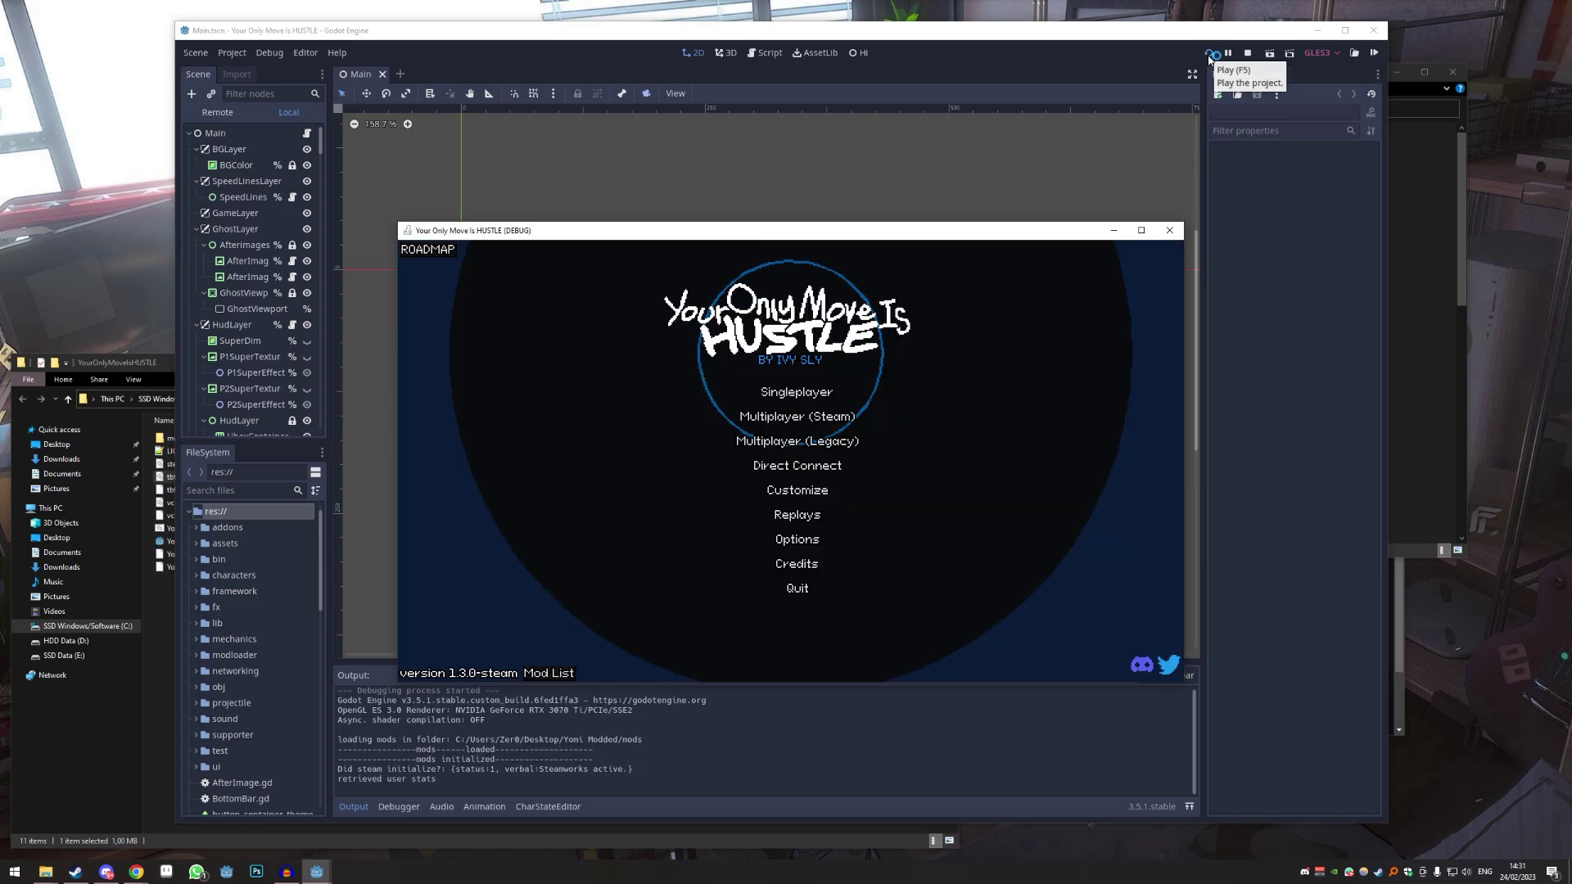
left_click_drag(846, 222, 816, 207)
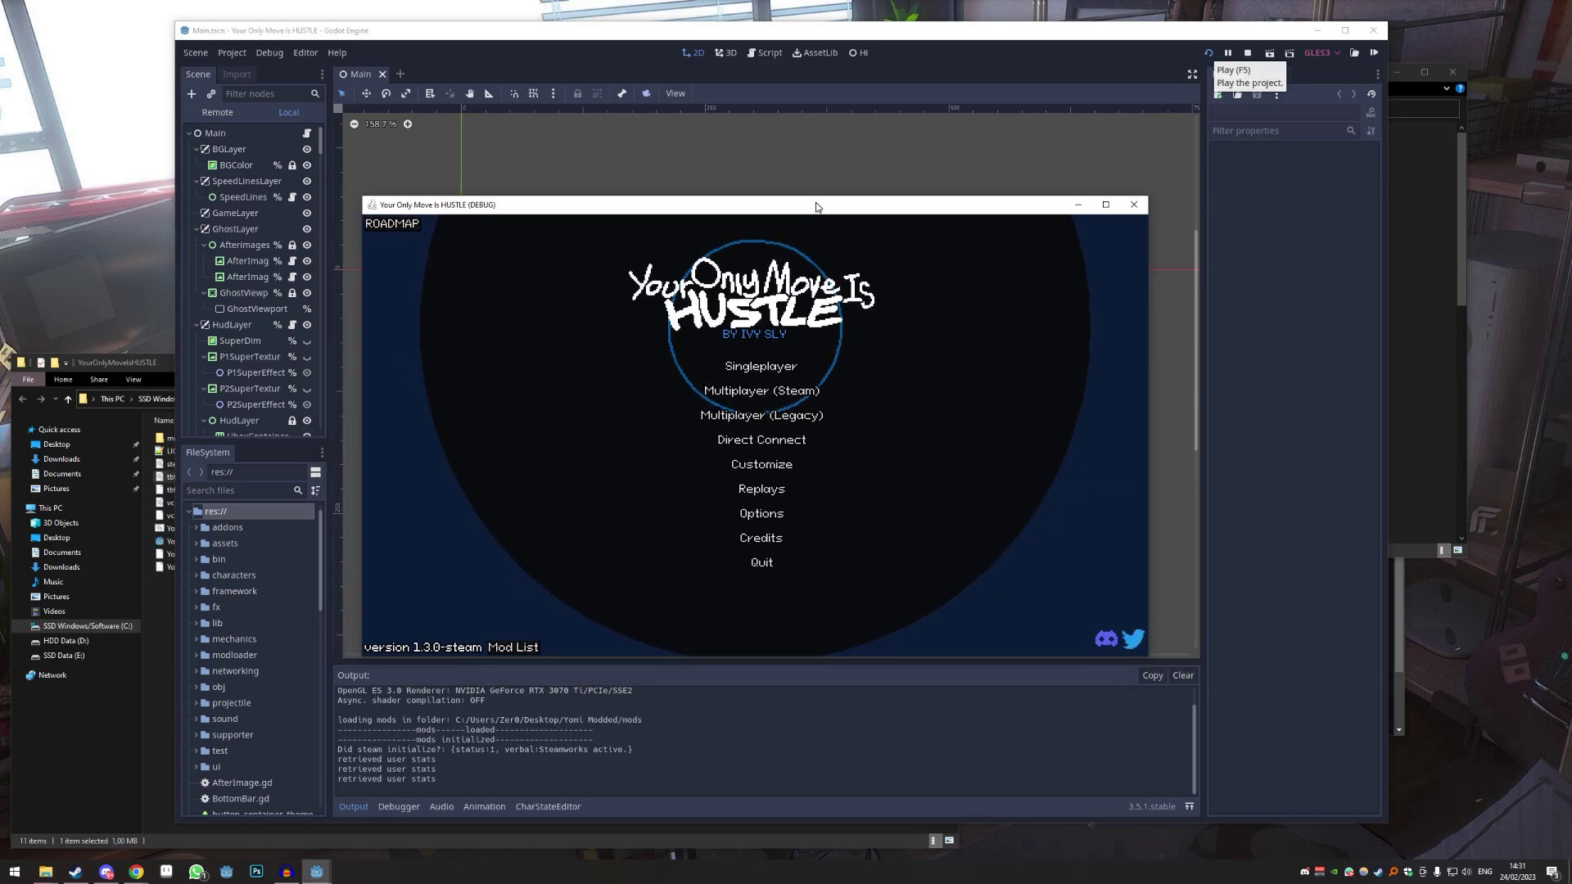
left_click(764, 378)
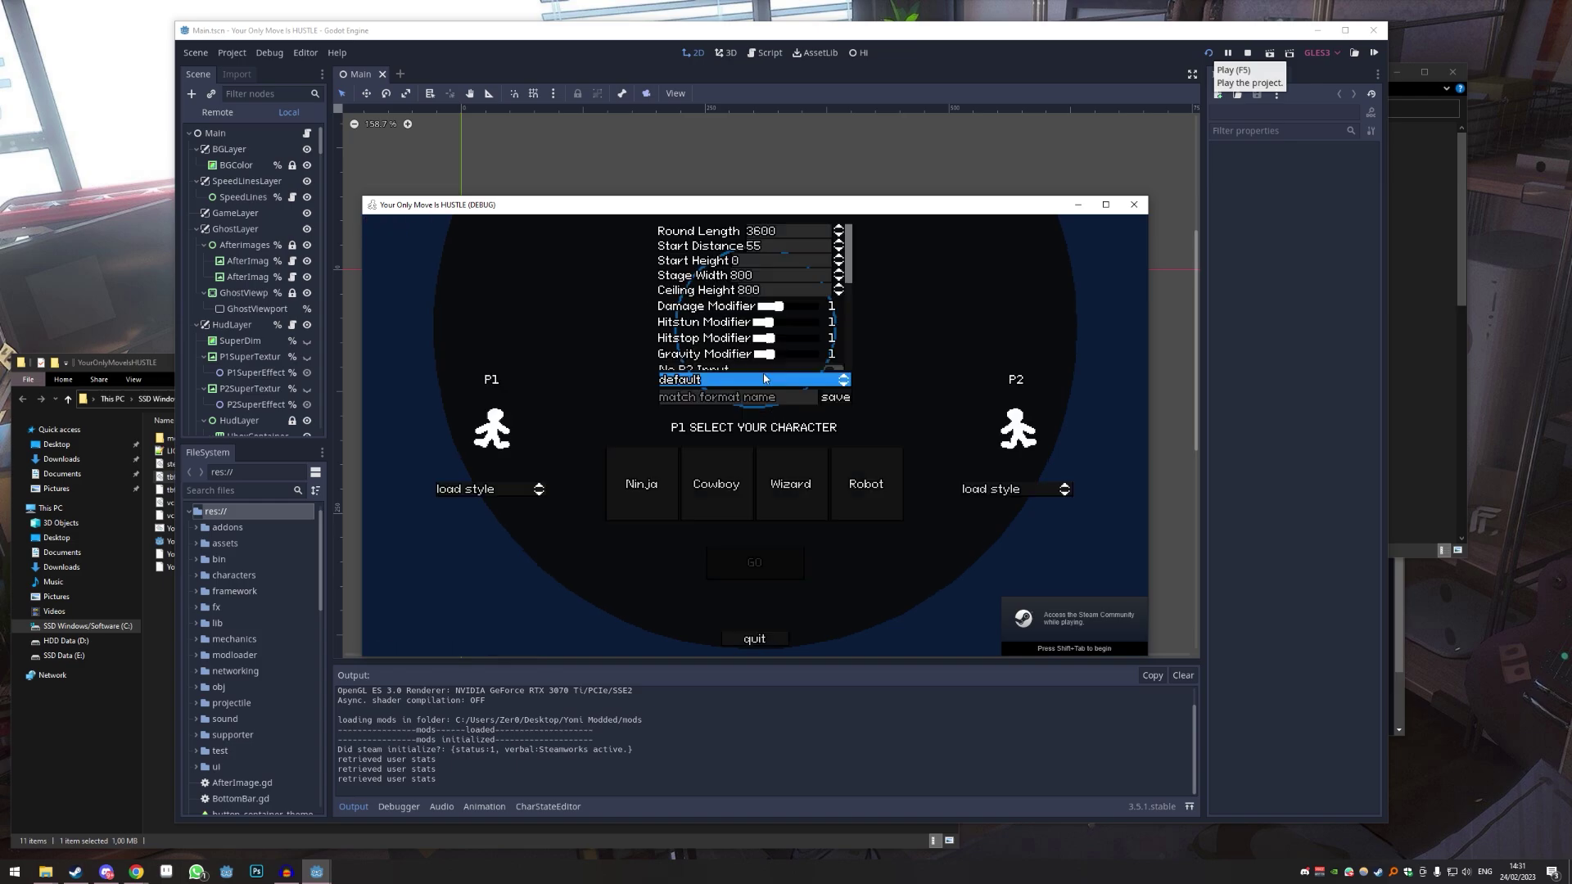
left_click(619, 486)
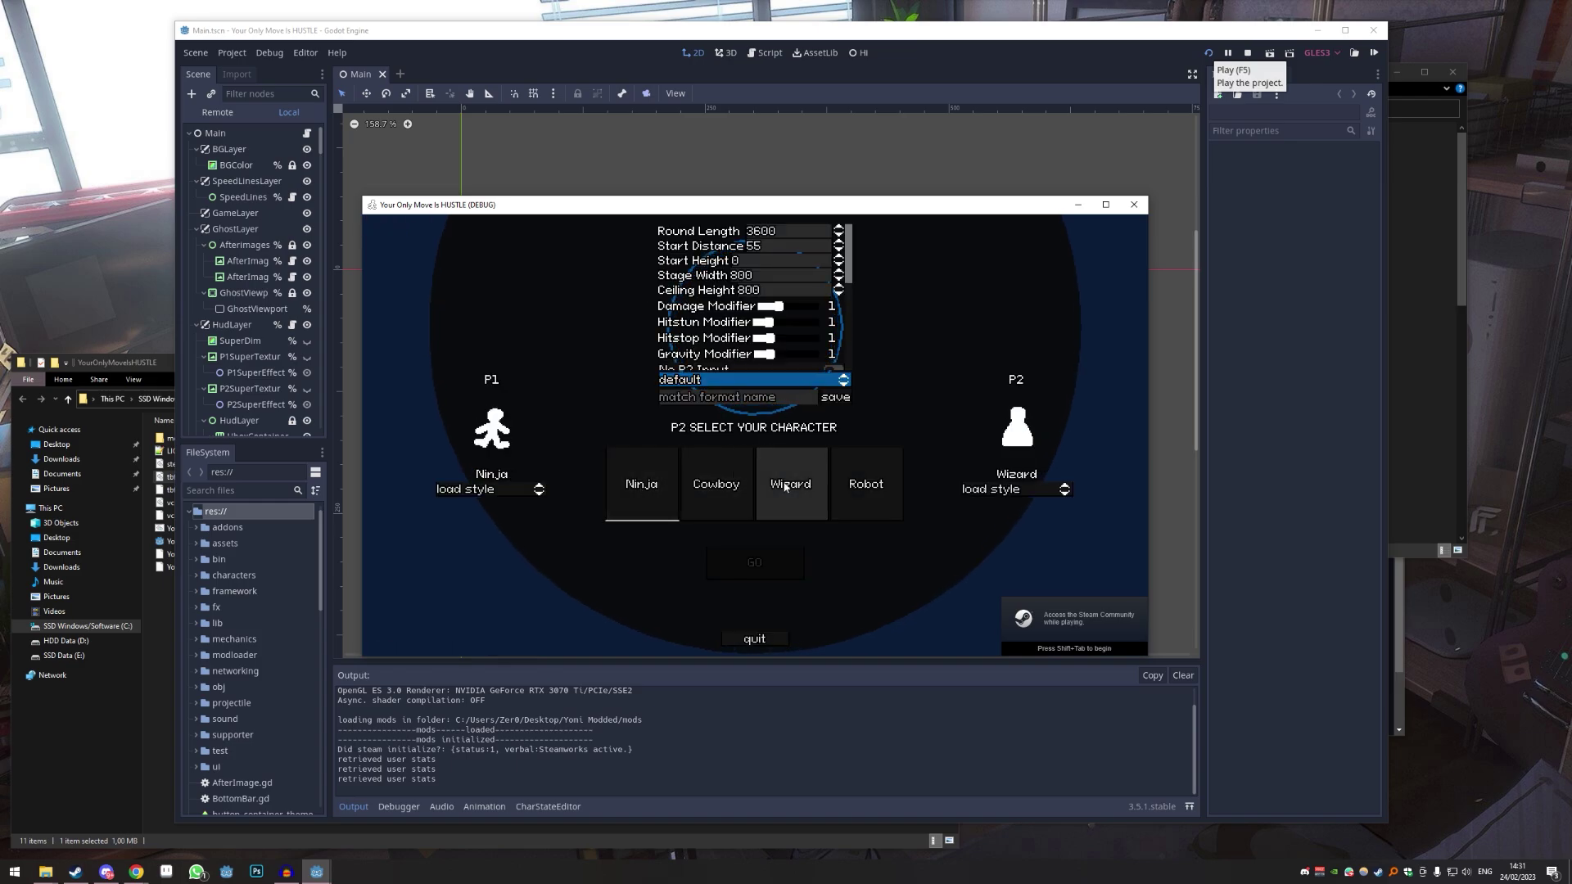
left_click(789, 484)
left_click(772, 562)
- Lock in a Dash Forward turn for player one, then close the game to stop debugging
left_click(663, 582)
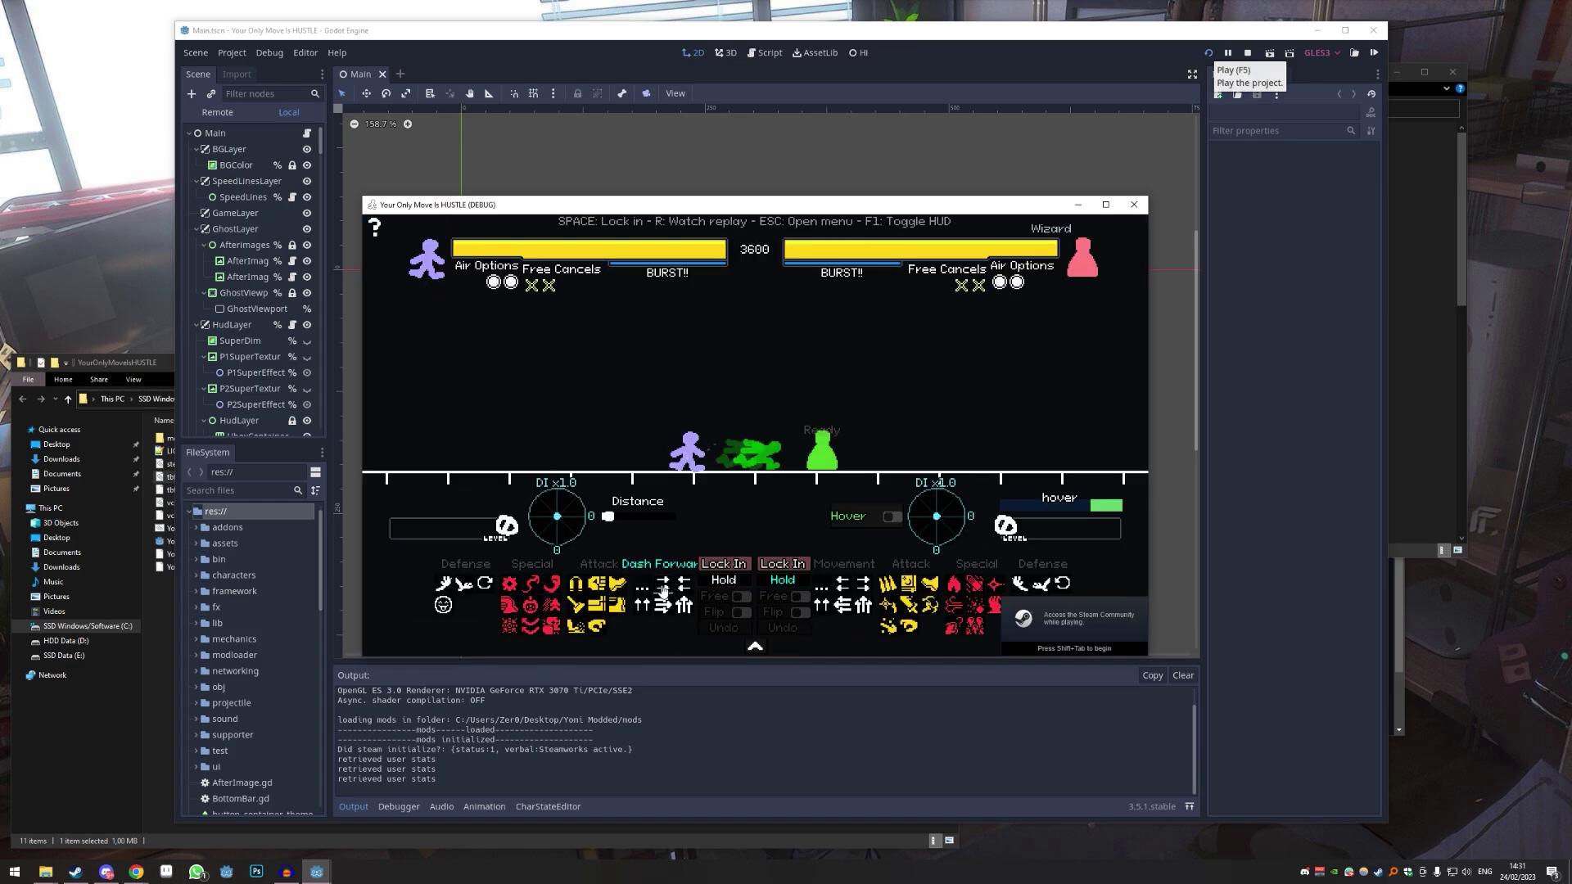
key("space")
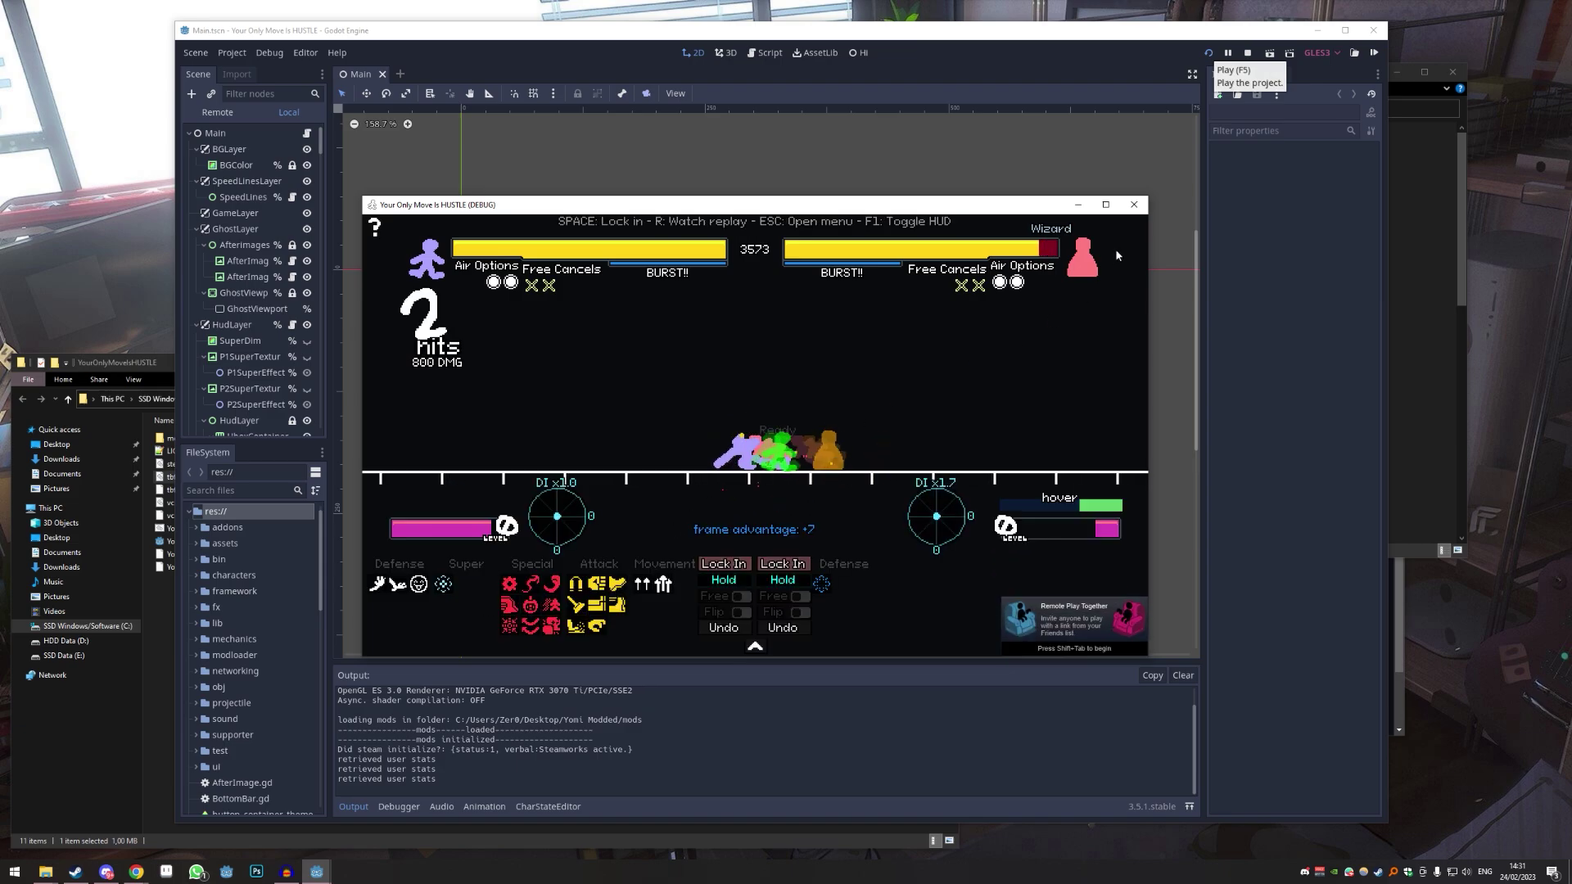
left_click(1132, 205)
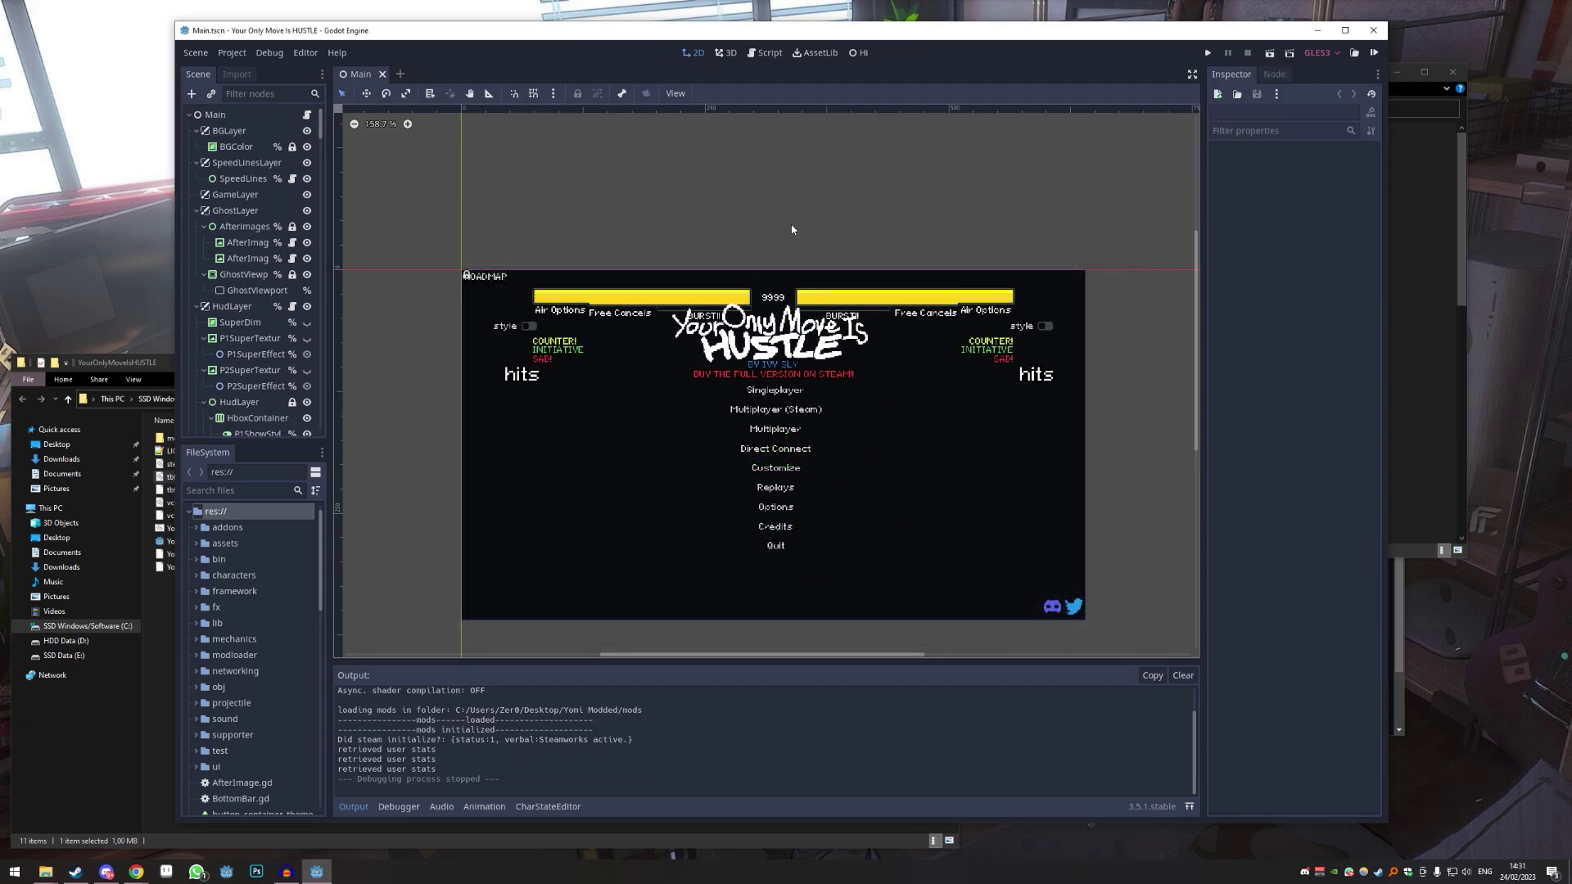